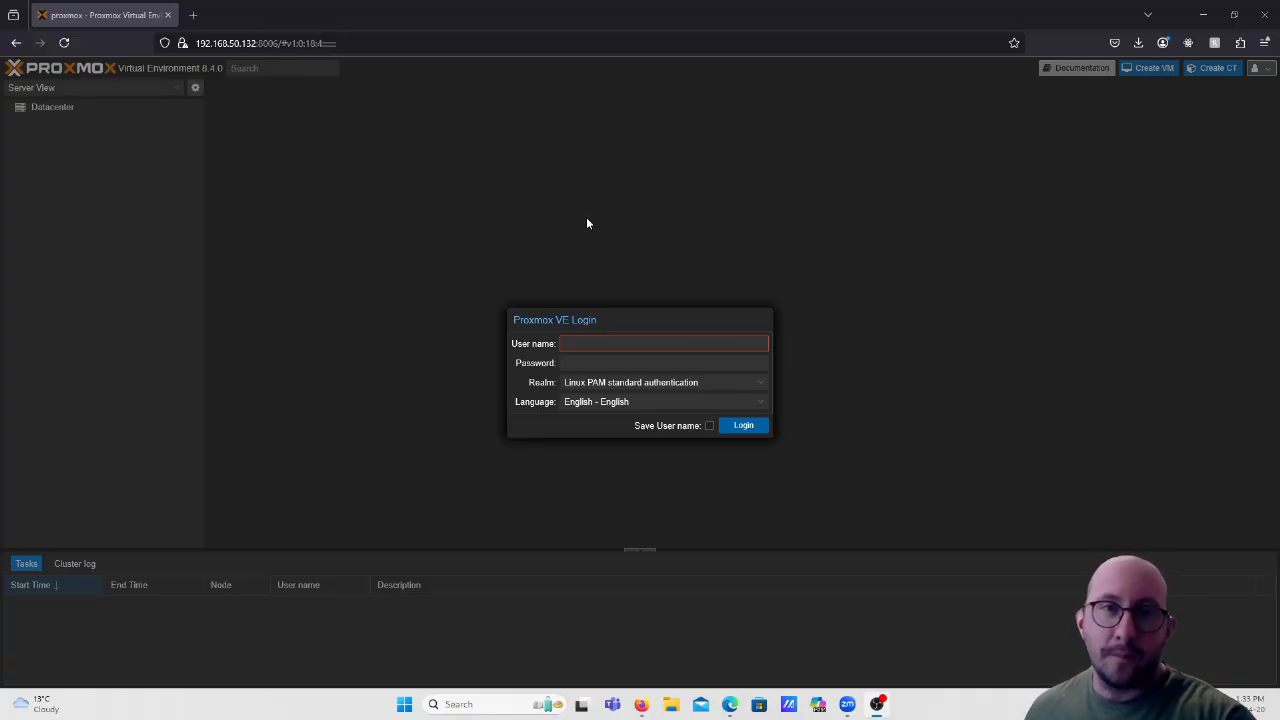
Log in to Proxmox VE as root with the root password, keeping the Linux PAM realm.
click(599, 343)
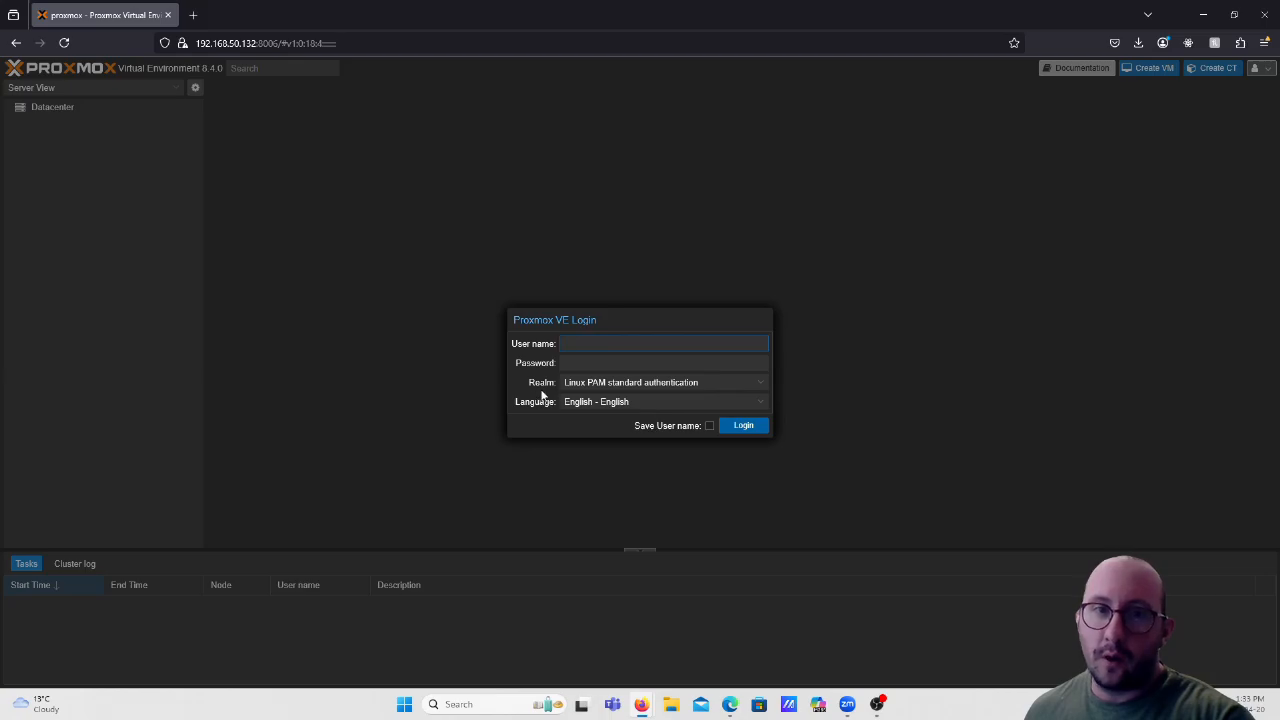
click(760, 391)
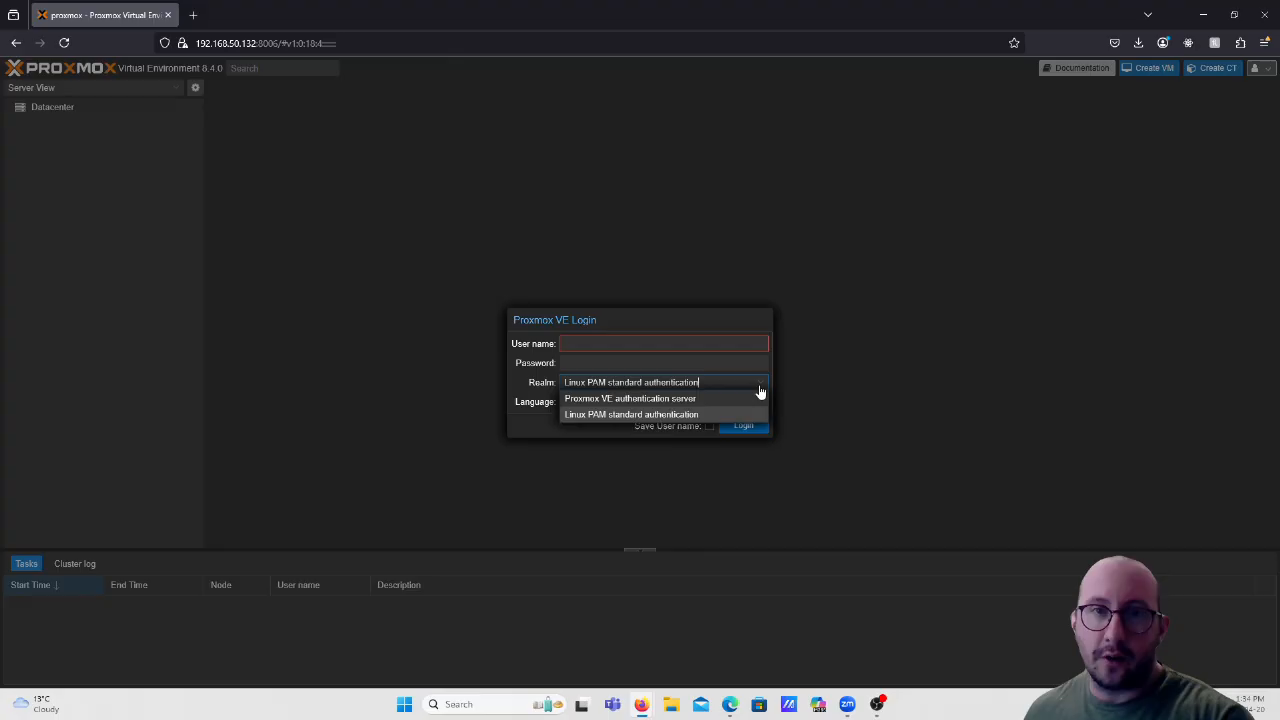
click(697, 416)
click(622, 343)
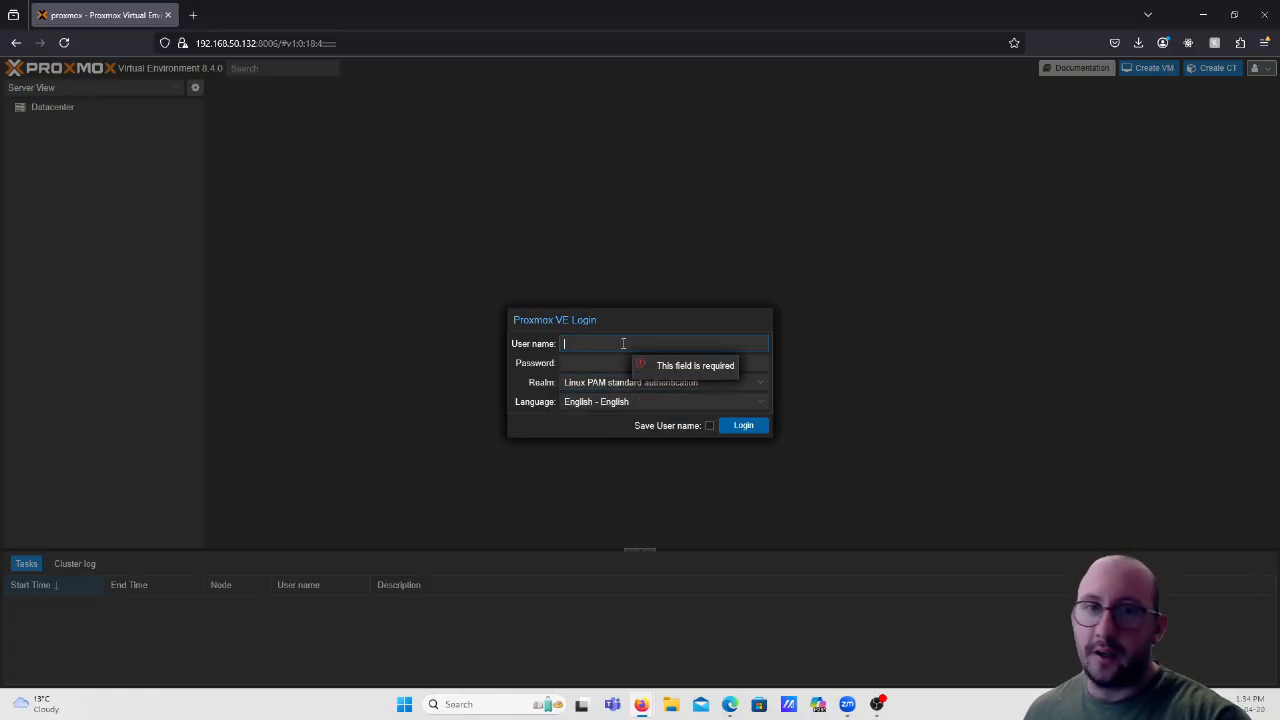
text(root)
key(Tab)
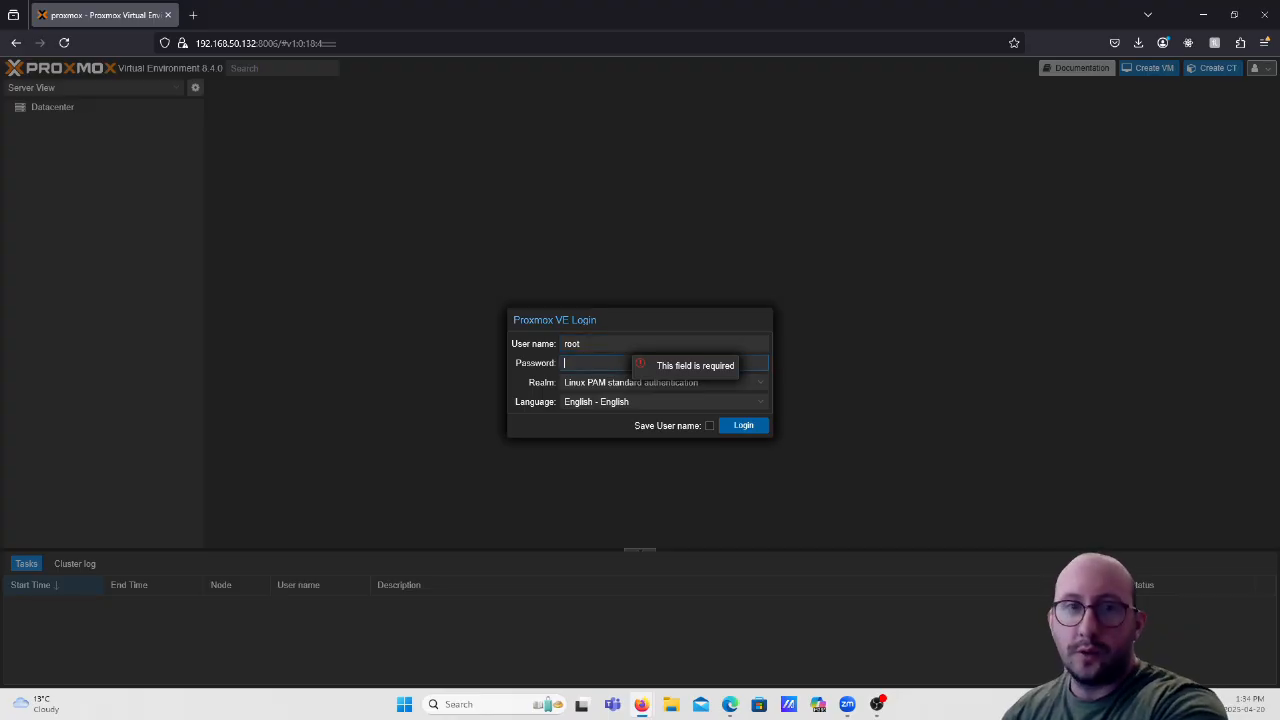
text(••••••••••)
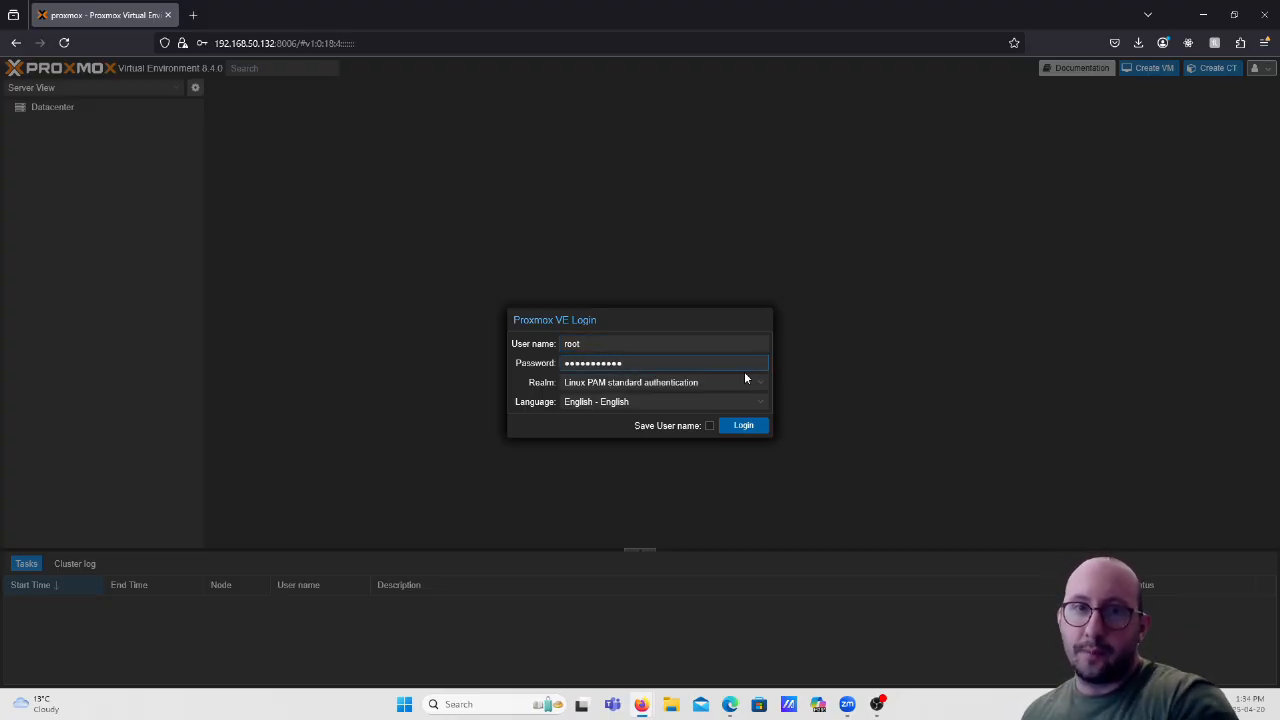
click(752, 427)
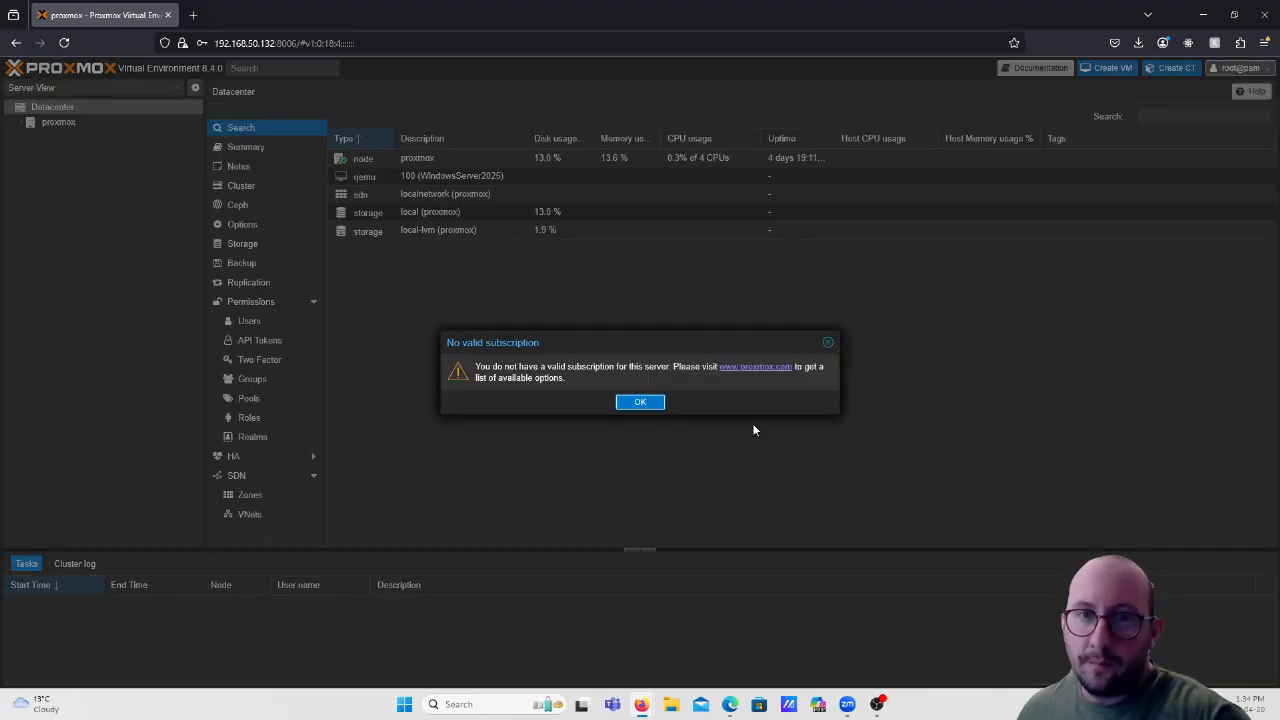
Dismiss the no-subscription notice and expand the proxmox node to show VM 100 and its storages.
click(640, 403)
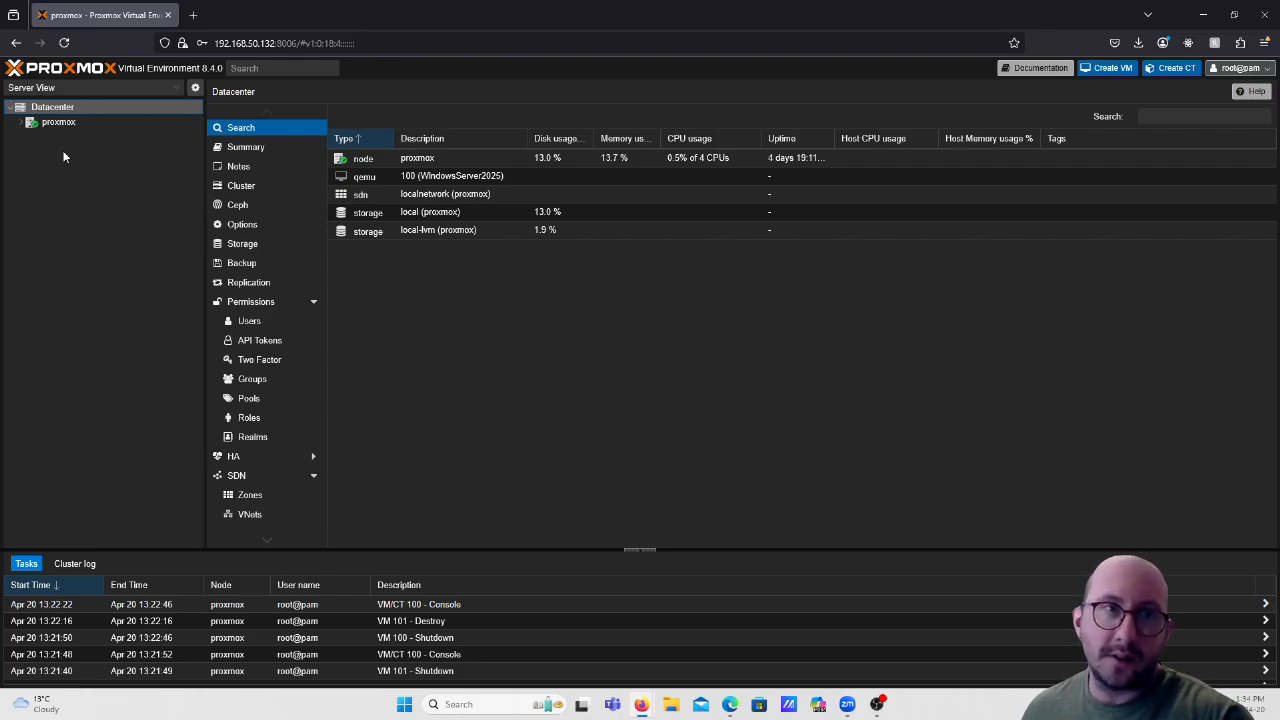
click(26, 125)
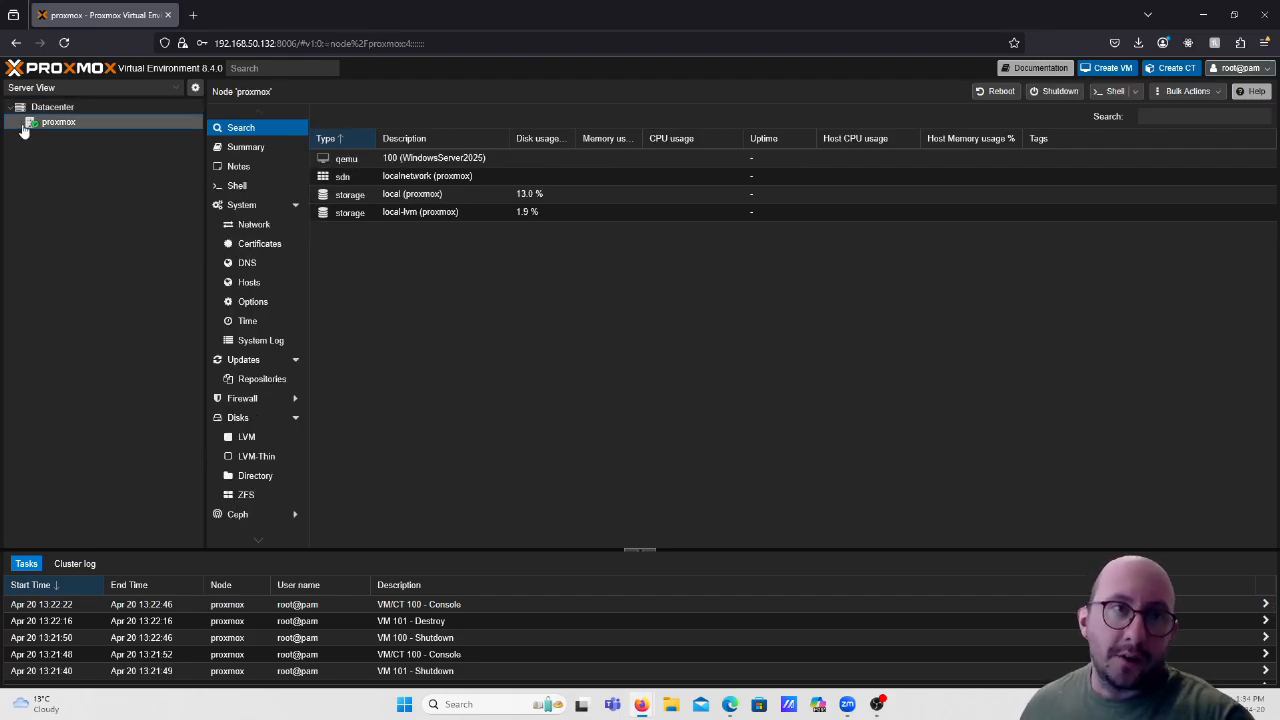
click(24, 124)
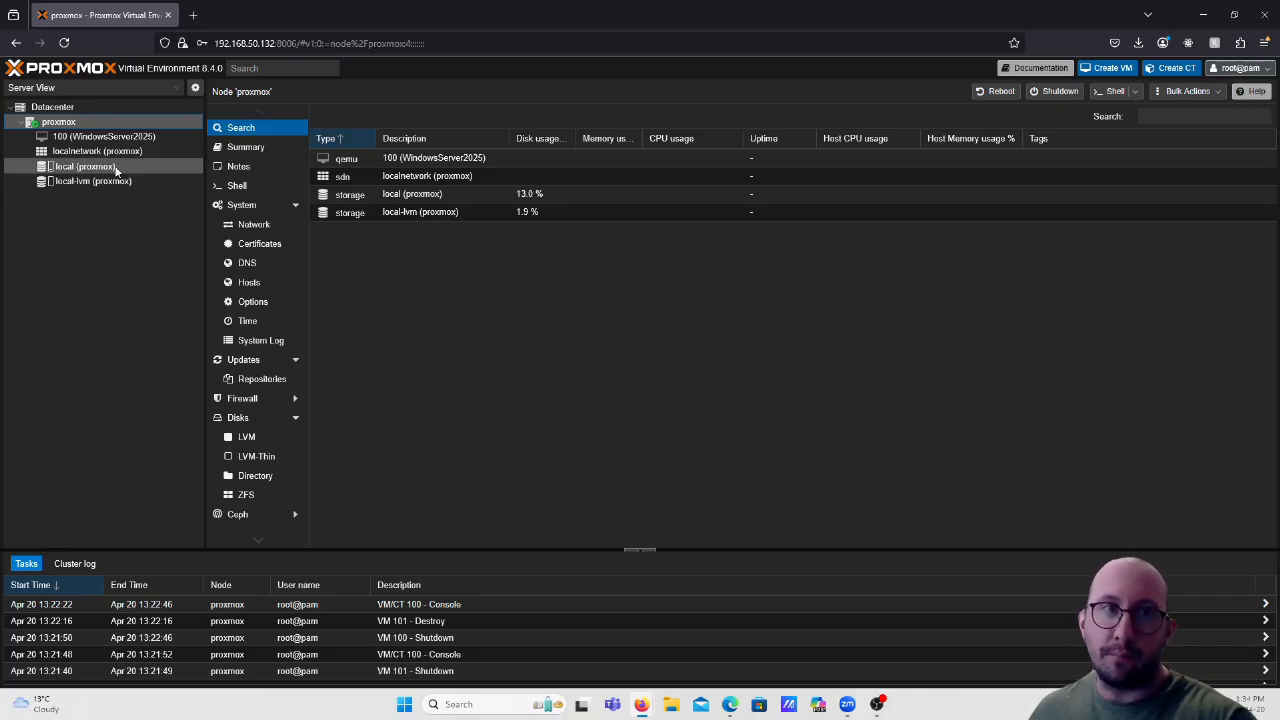
Open the ISO Images list of the local storage and launch Download from URL.
click(66, 174)
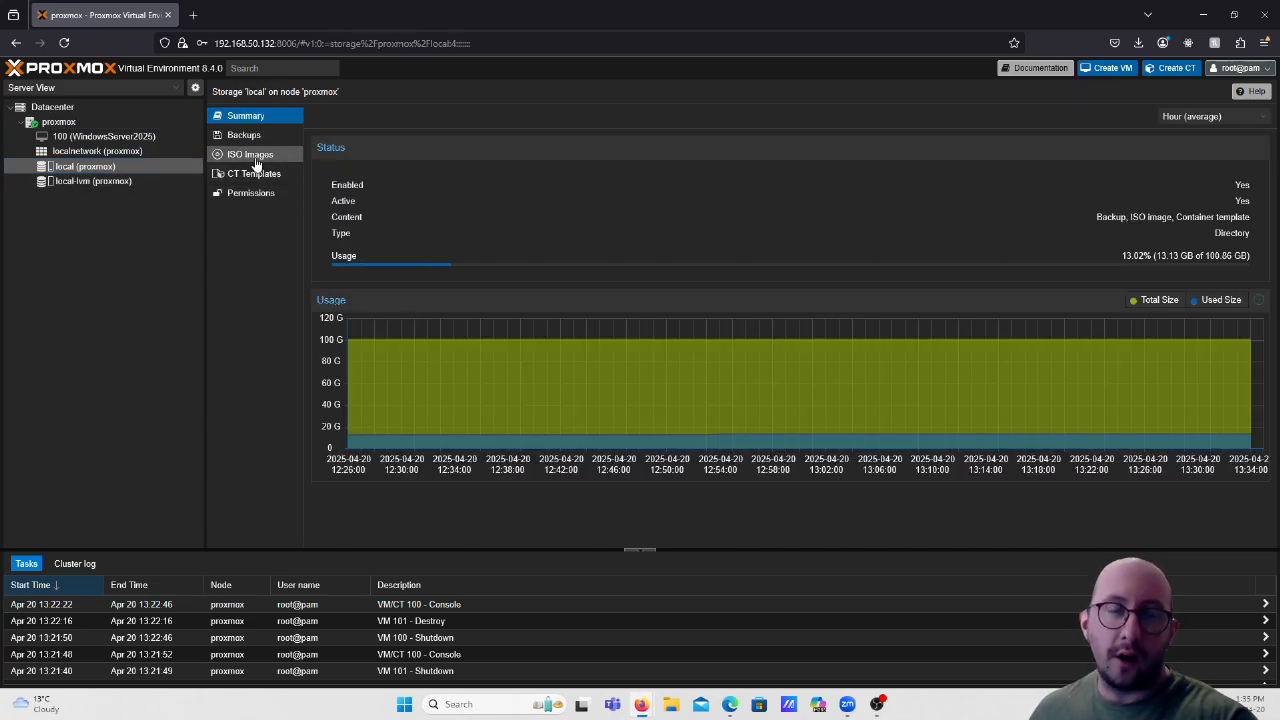
click(254, 160)
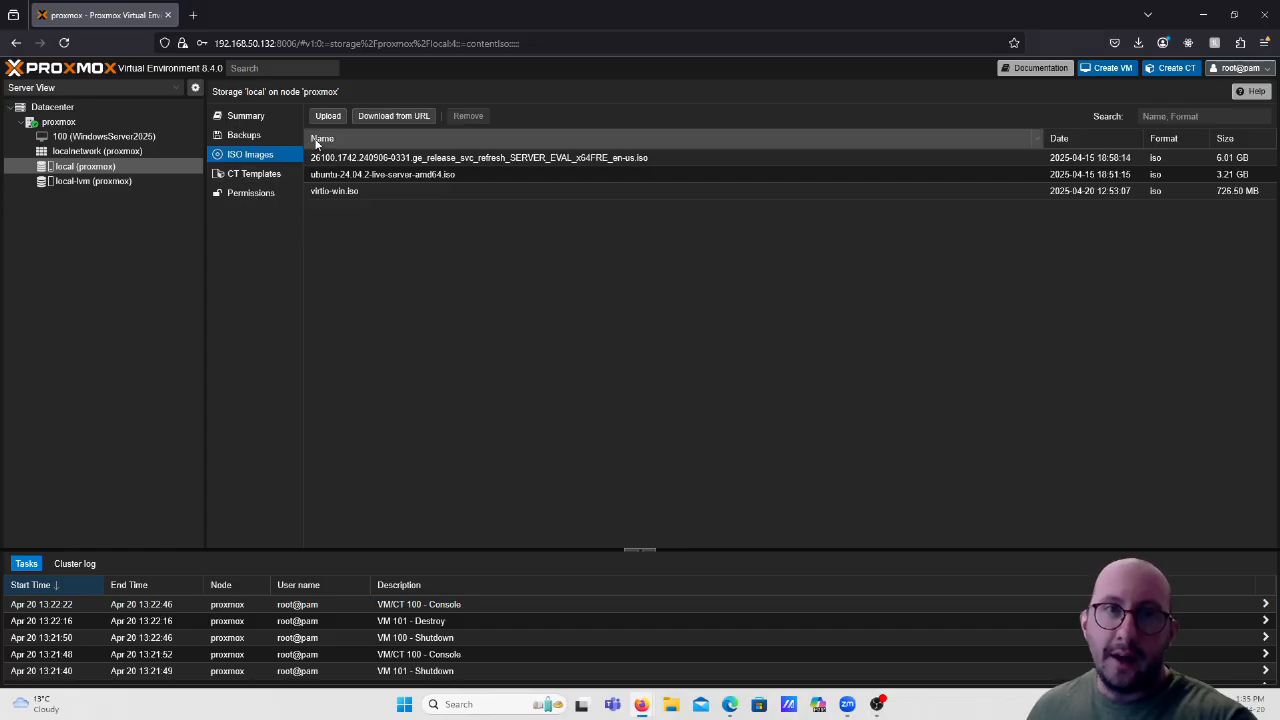
click(389, 118)
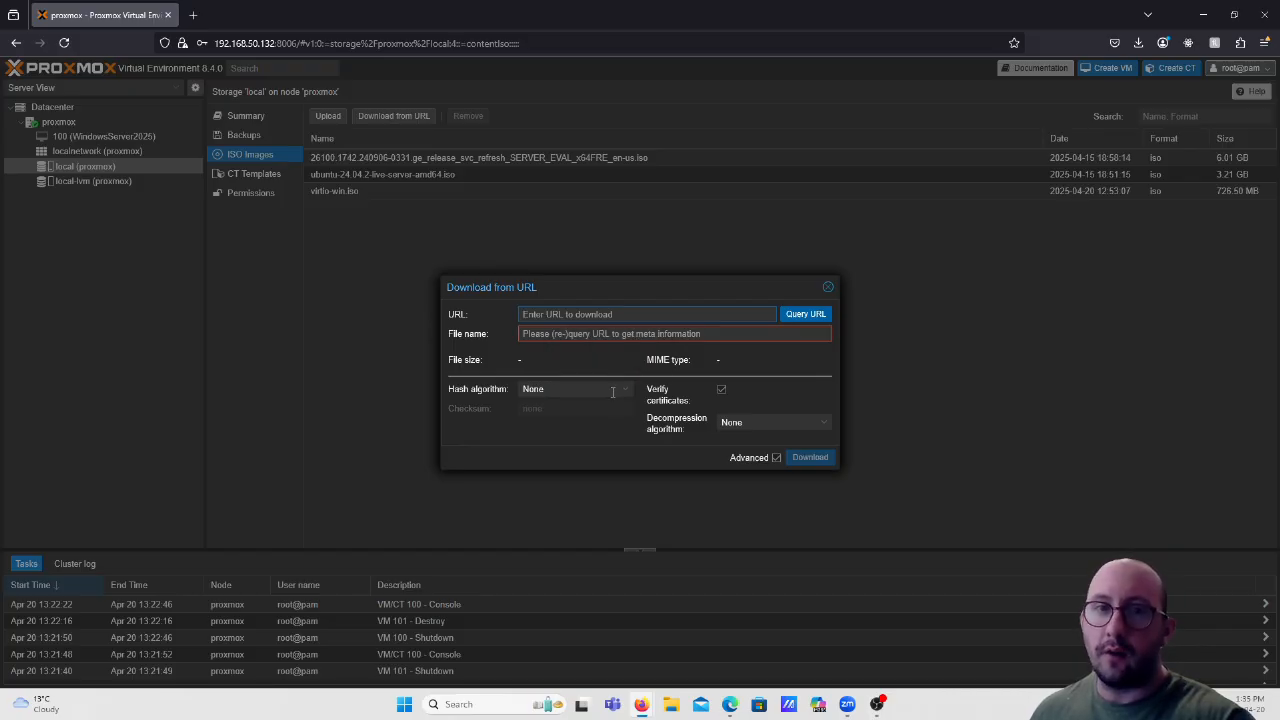
Google 'windows server 2025' in a new tab and open the Microsoft Evaluation Center result.
click(194, 15)
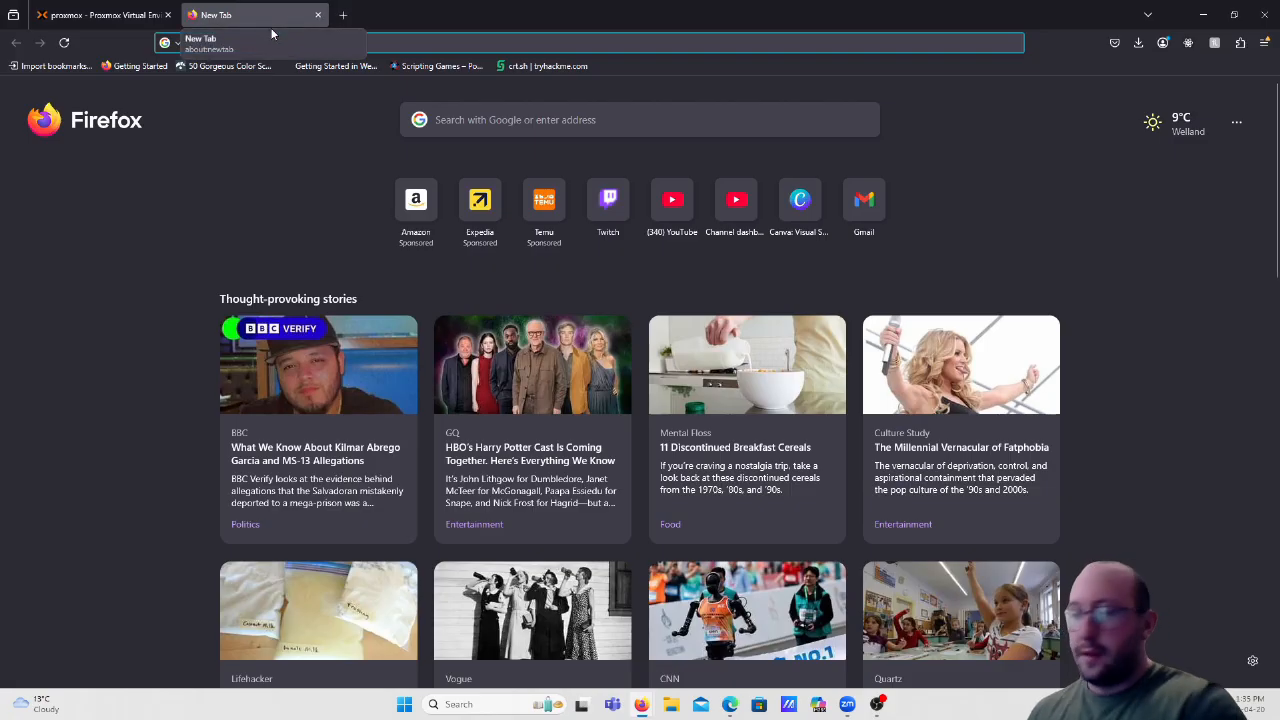
text(google.com)
key(Return)
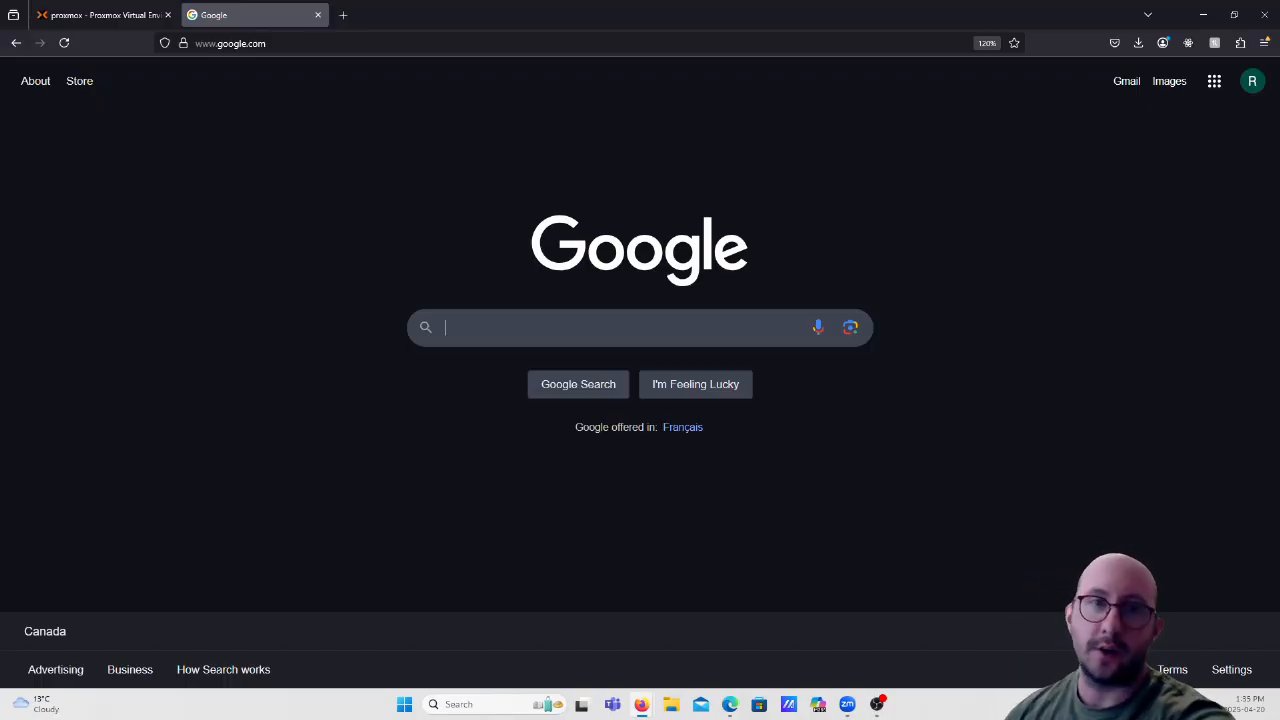
text(windows)
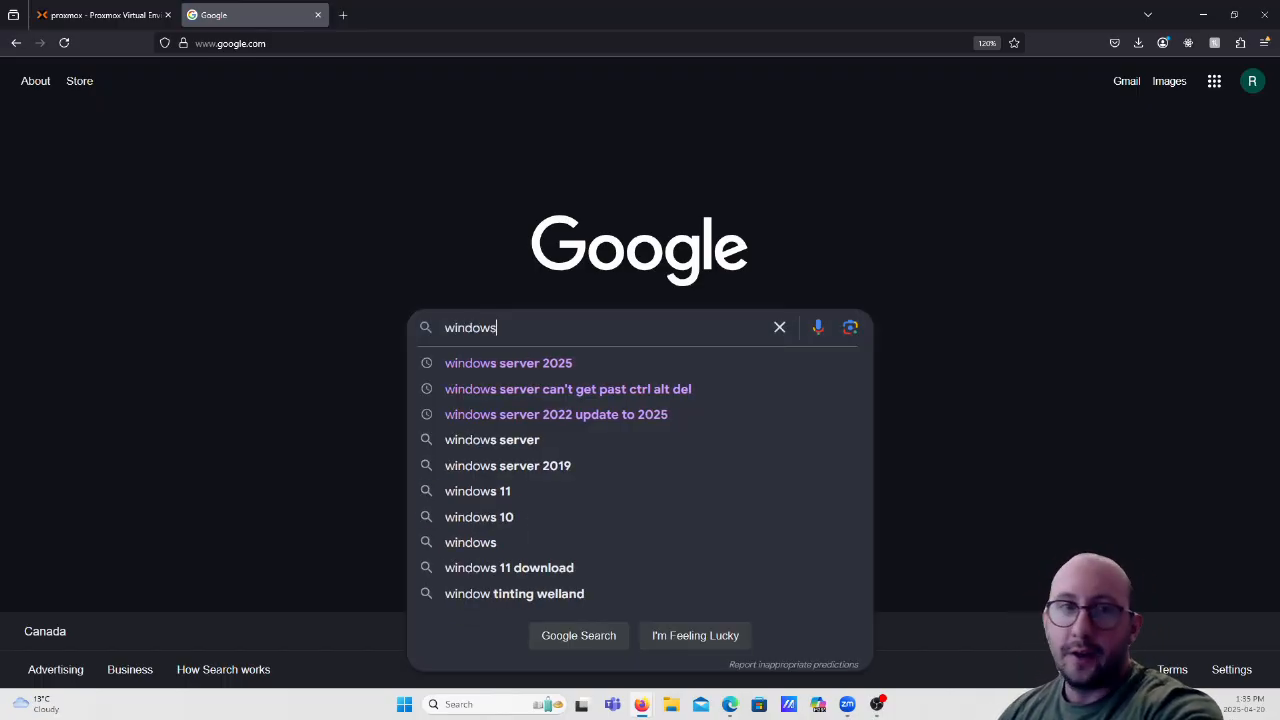
text( server 2025)
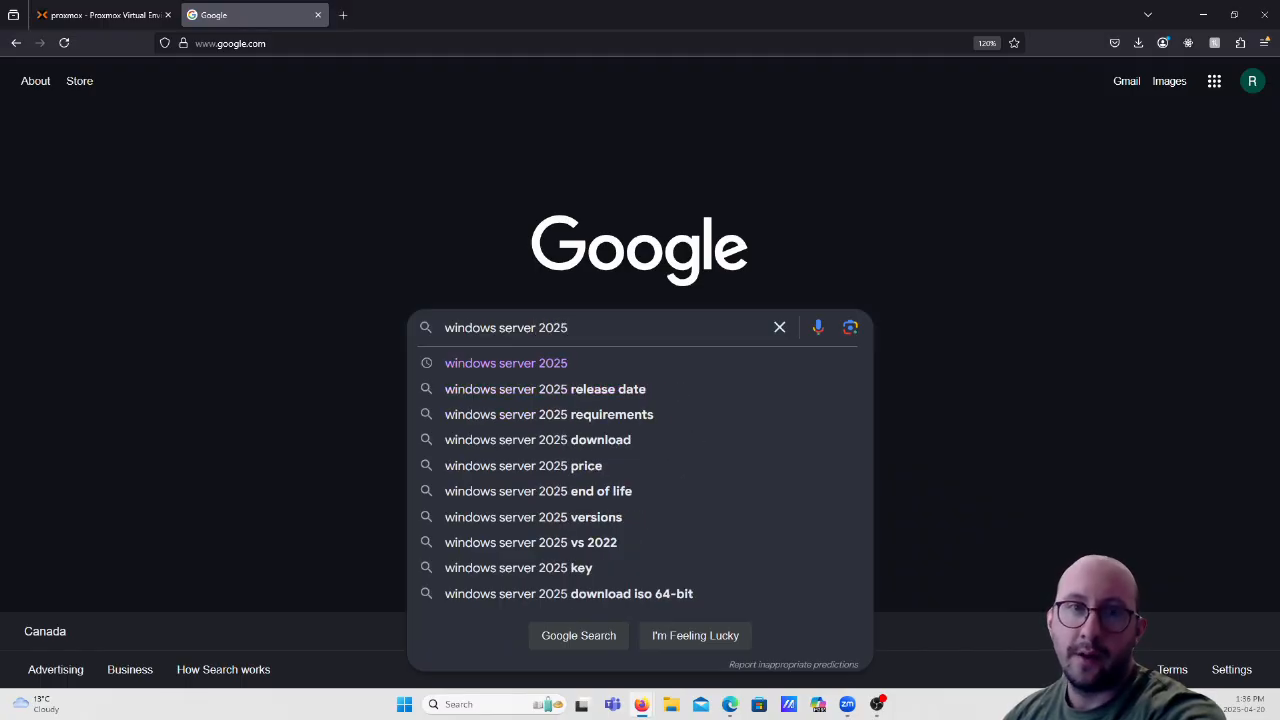
key(Return)
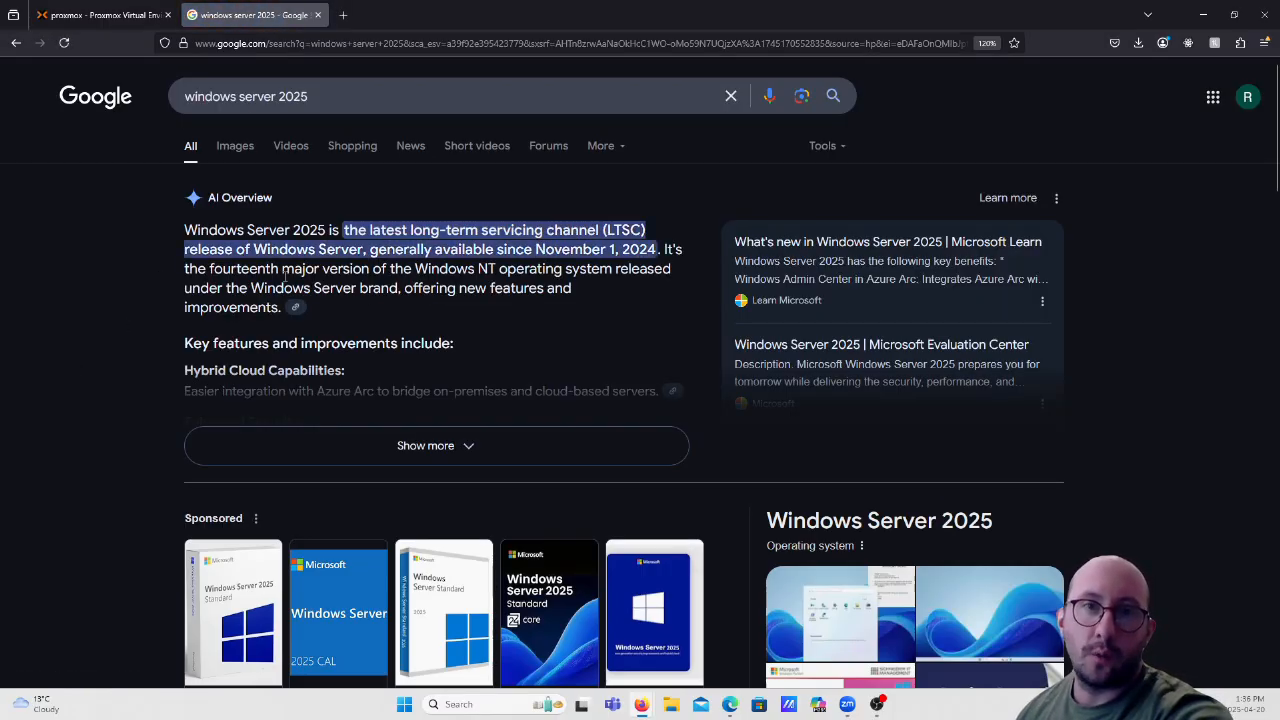
scroll(343, 286, down, 4)
scroll(349, 291, down, 2)
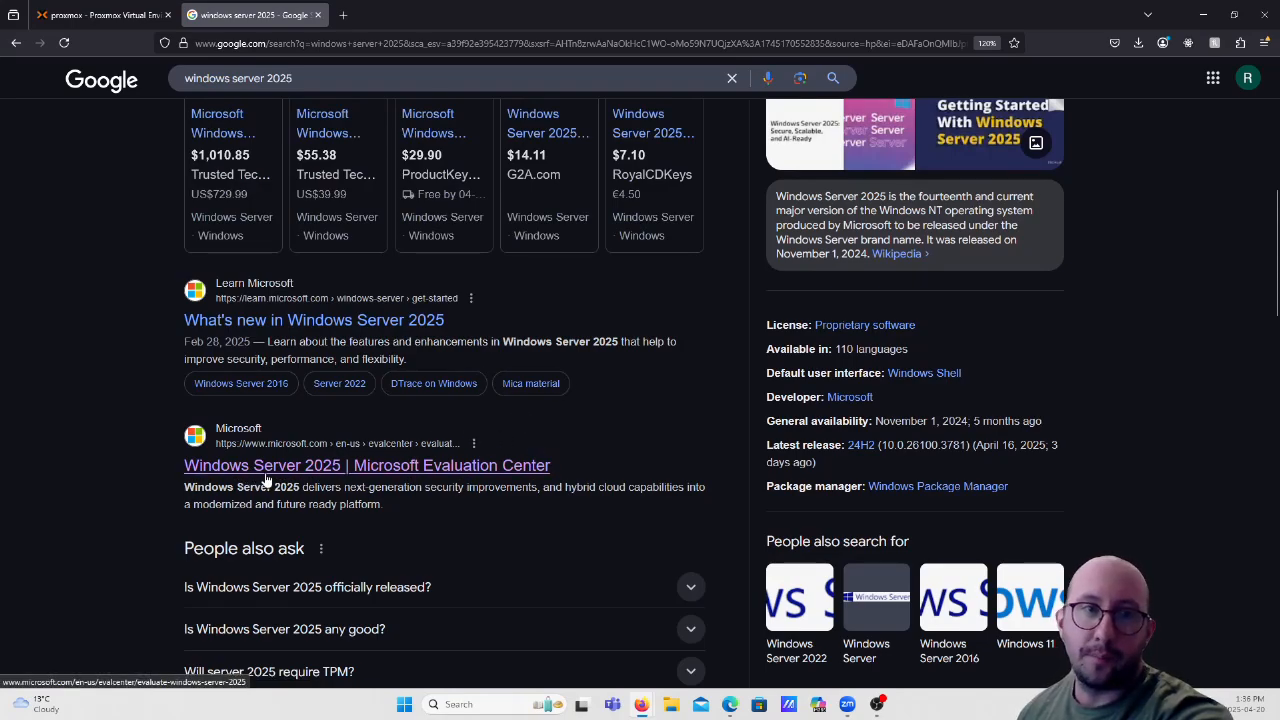
click(389, 478)
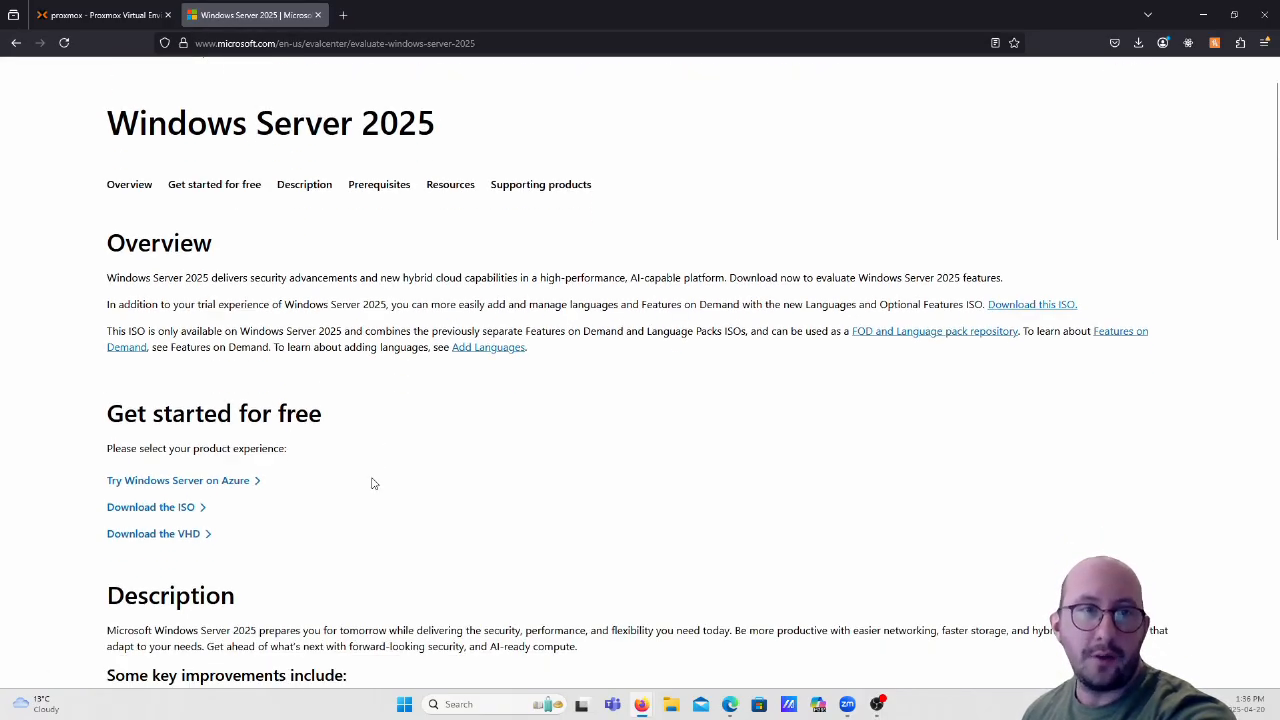
Go to the ISO registration form and enter the first and last name.
click(155, 510)
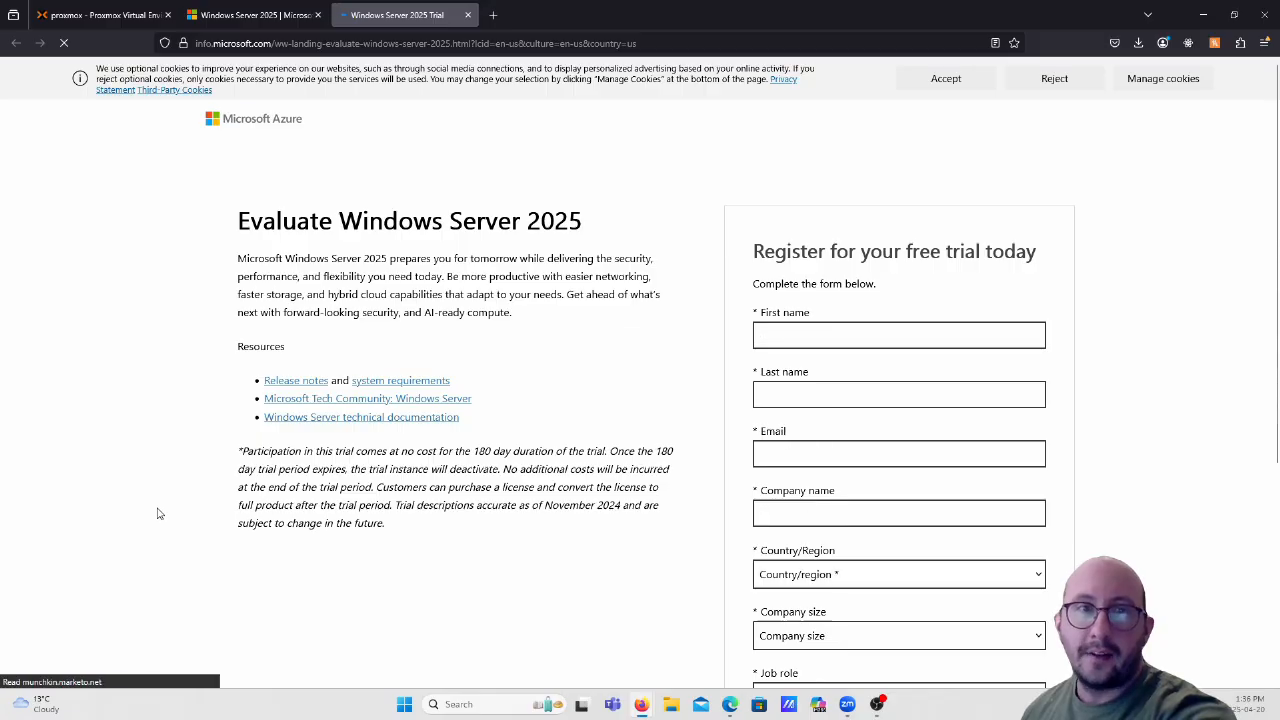
scroll(160, 515, down, 2)
scroll(286, 481, up, 1)
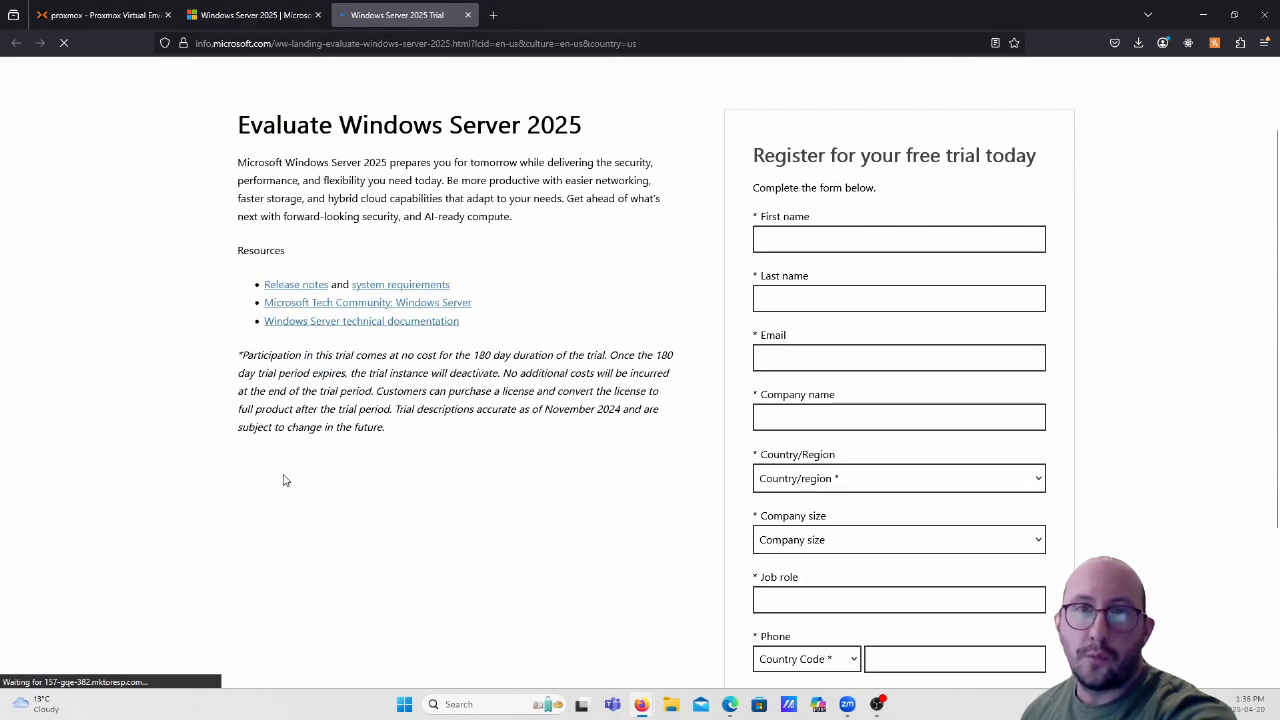
click(790, 242)
text(Jacked)
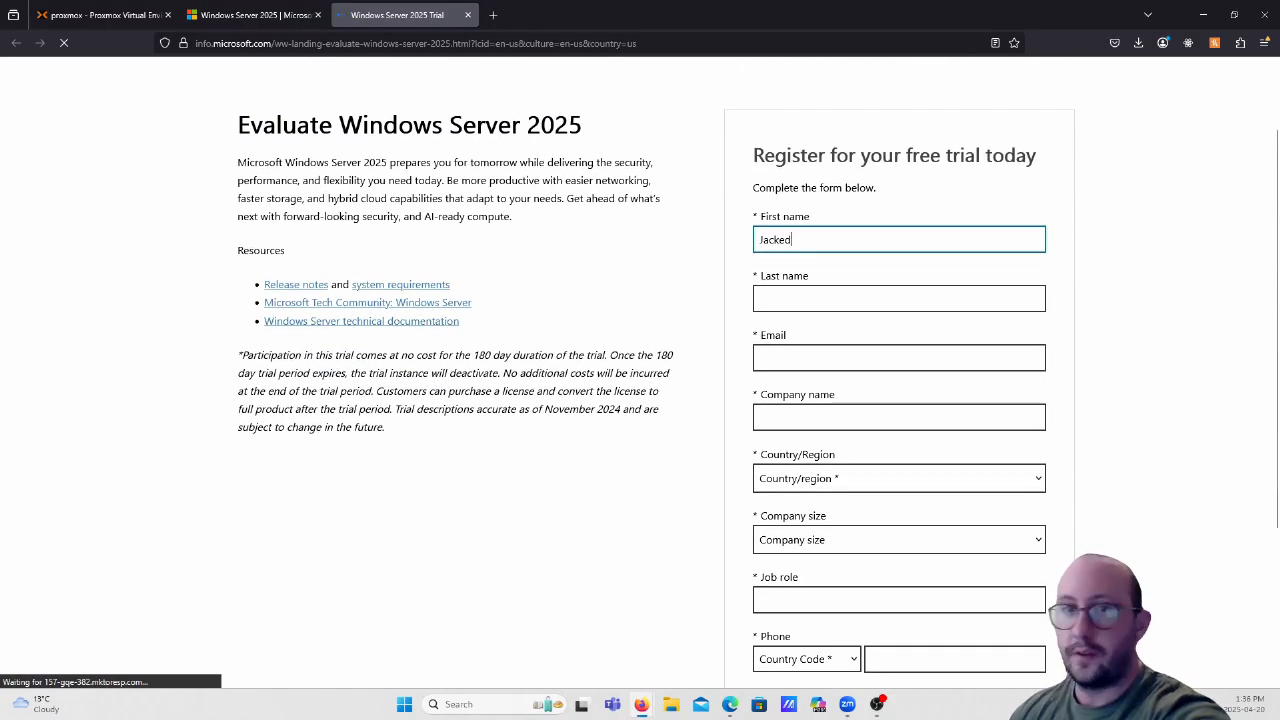
key(Tab)
text(Programmer)
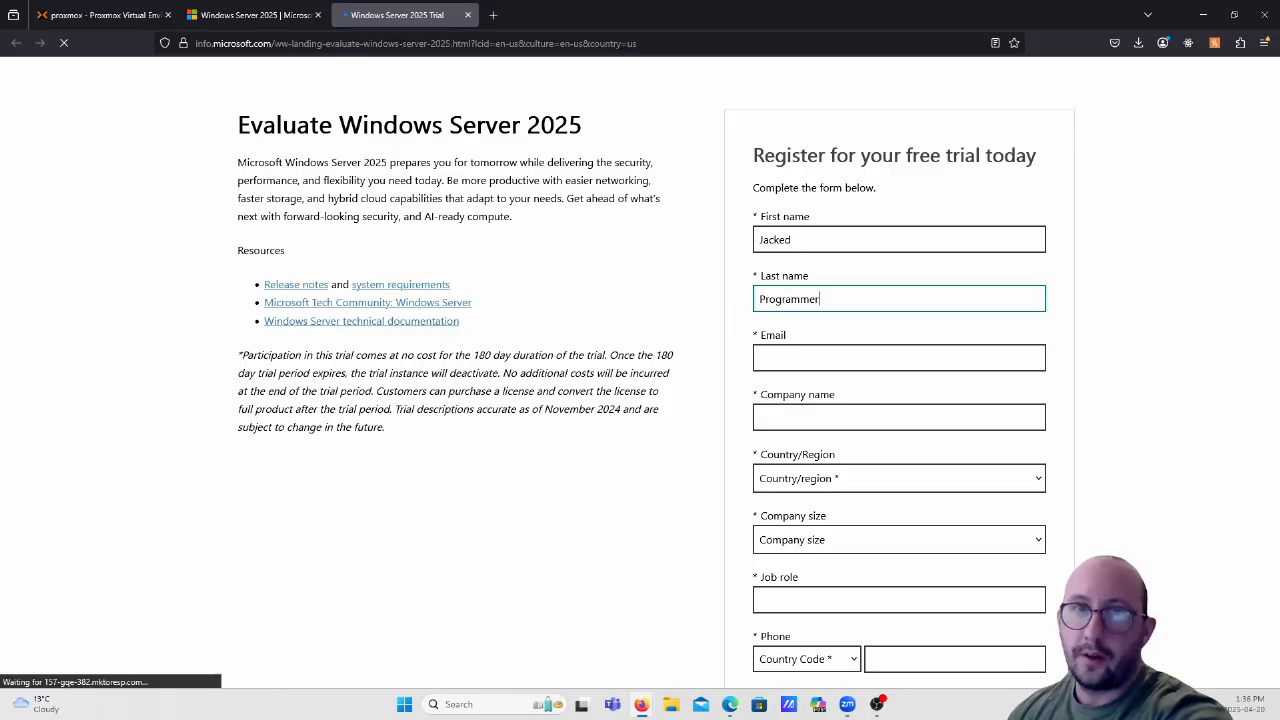
Fill in the e-mail address and company name using the browser's suggestions.
key(Tab)
text(jackedpr)
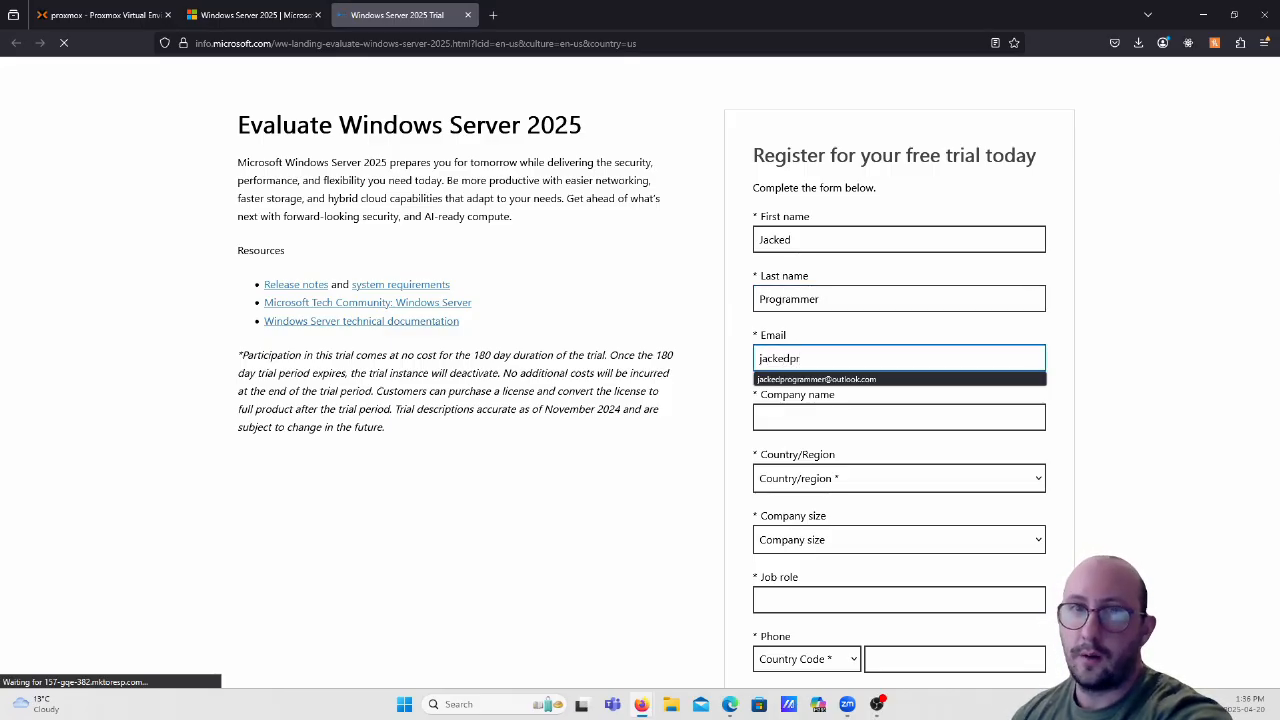
key(Down)
key(Return)
key(Tab)
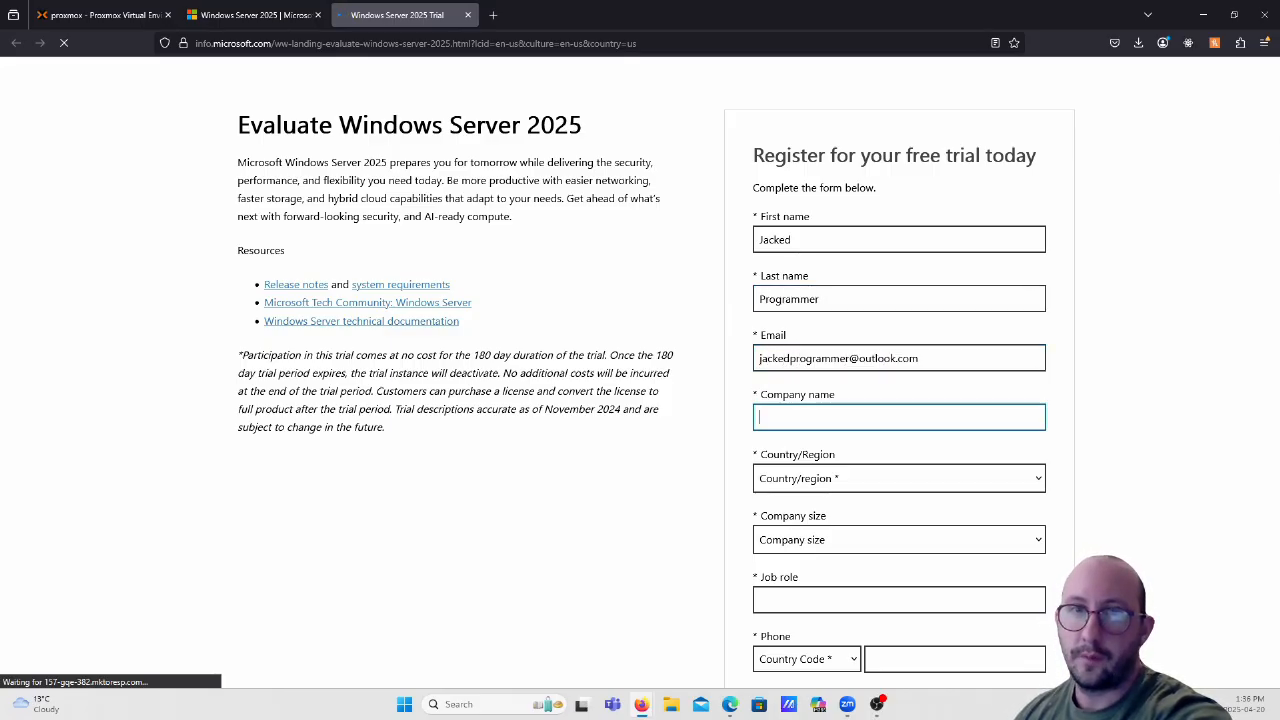
text(JakcedP)
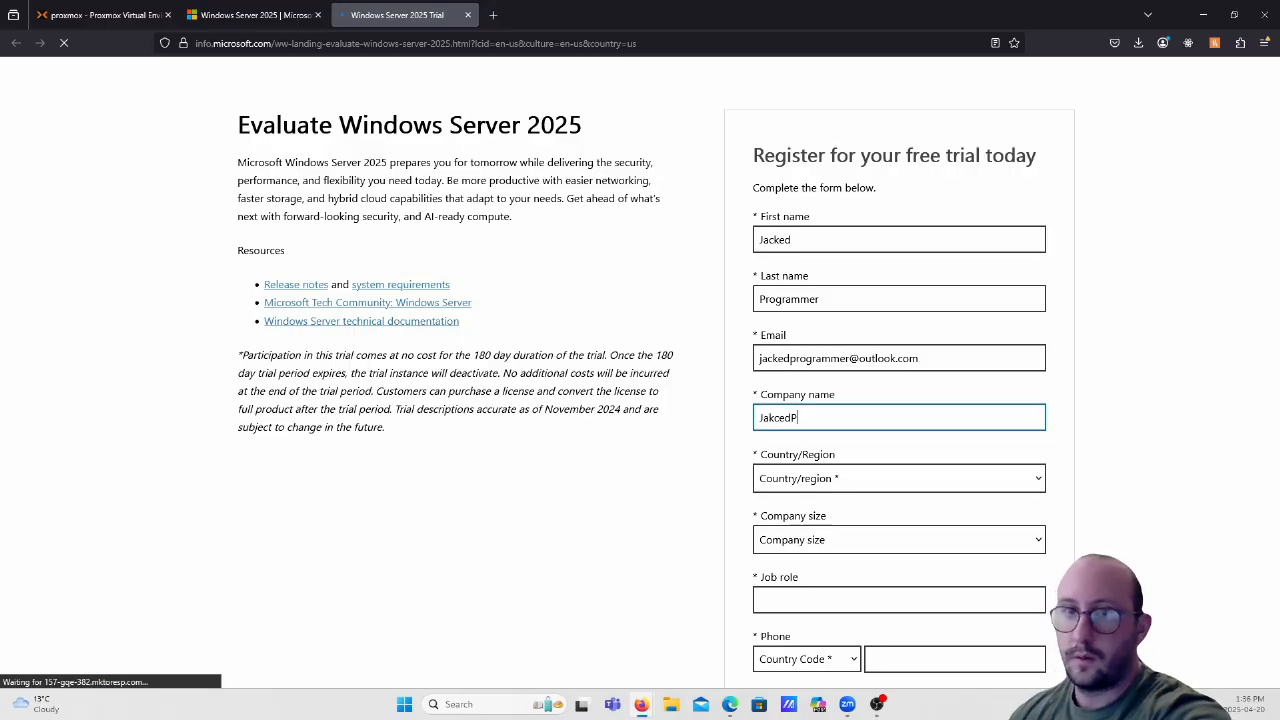
key(BackSpace)
key(BackSpace)
key(BackSpace)
key(BackSpace)
text(ck)
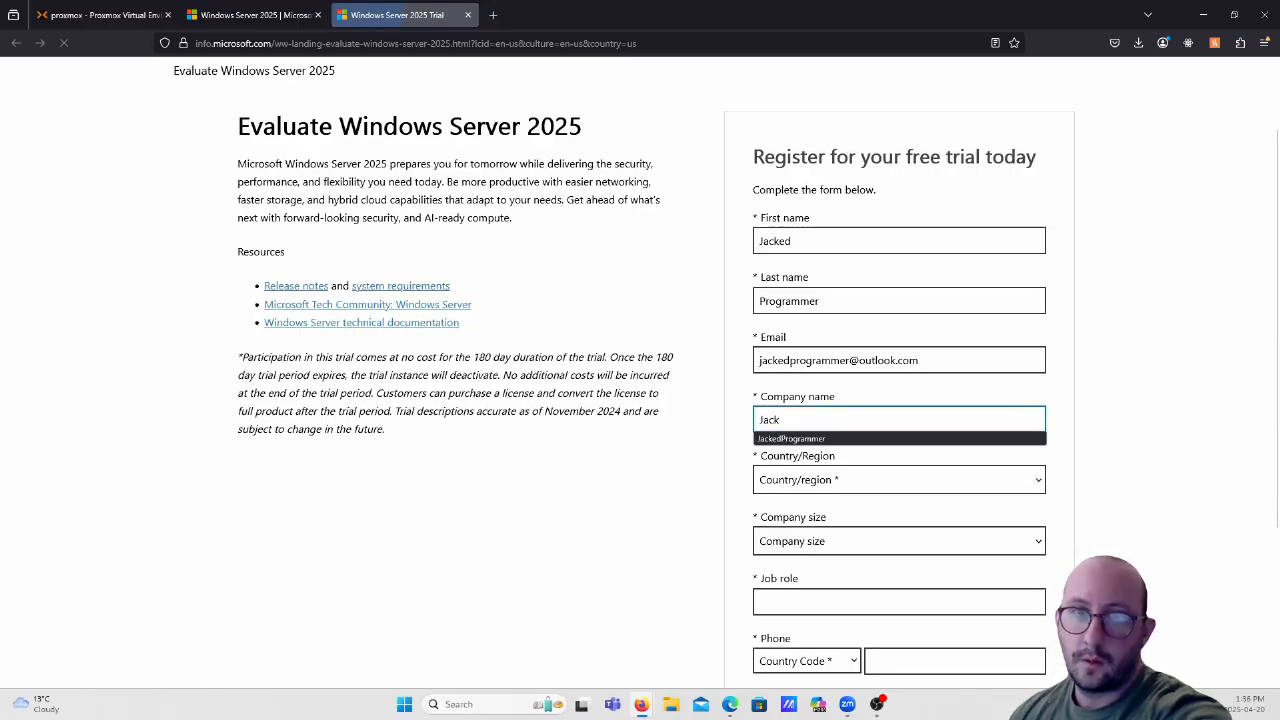
key(Down)
key(Return)
key(Tab)
key(Tab)
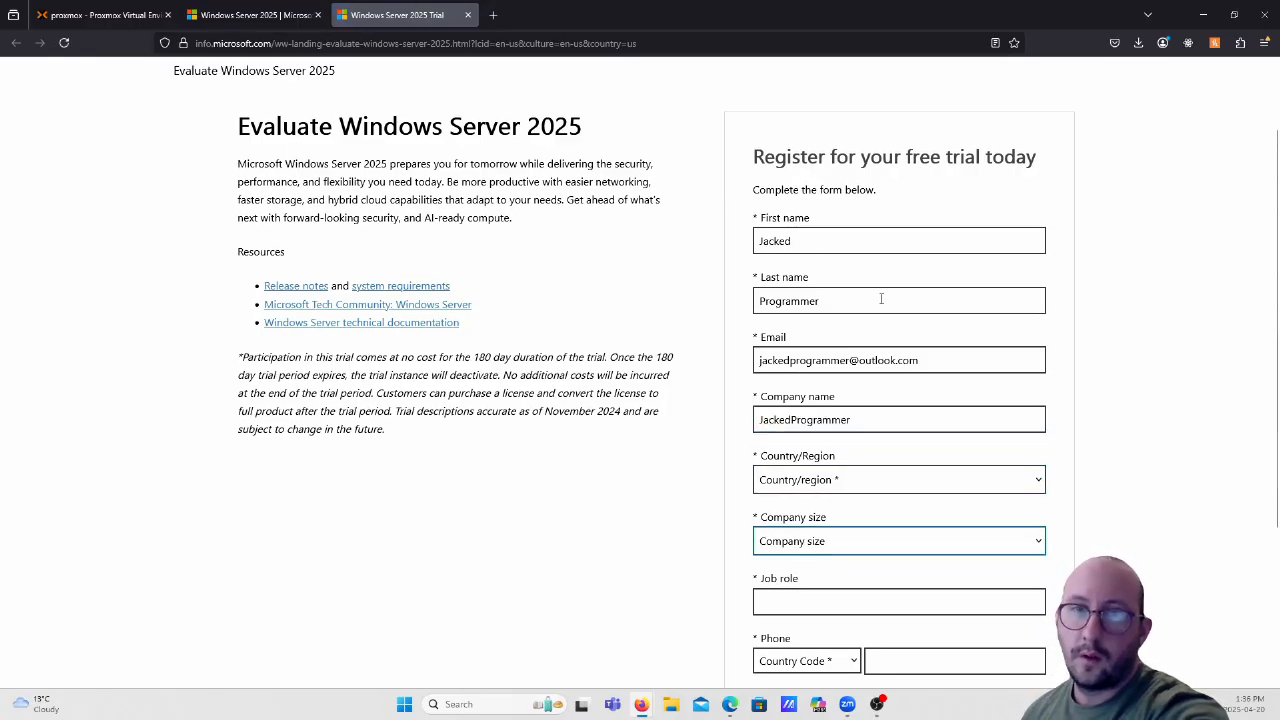
Set country to Canada, company size to 1 and job role to CEO.
click(829, 477)
key(c)
click(785, 345)
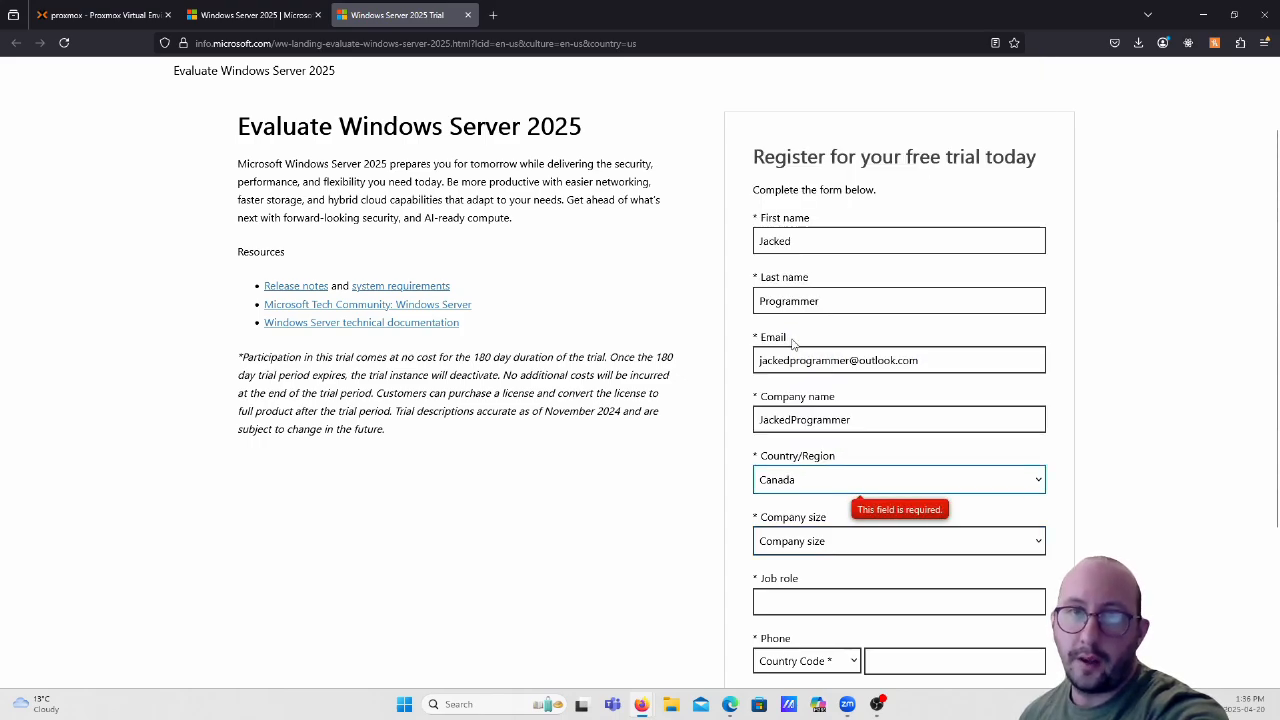
click(814, 540)
click(765, 365)
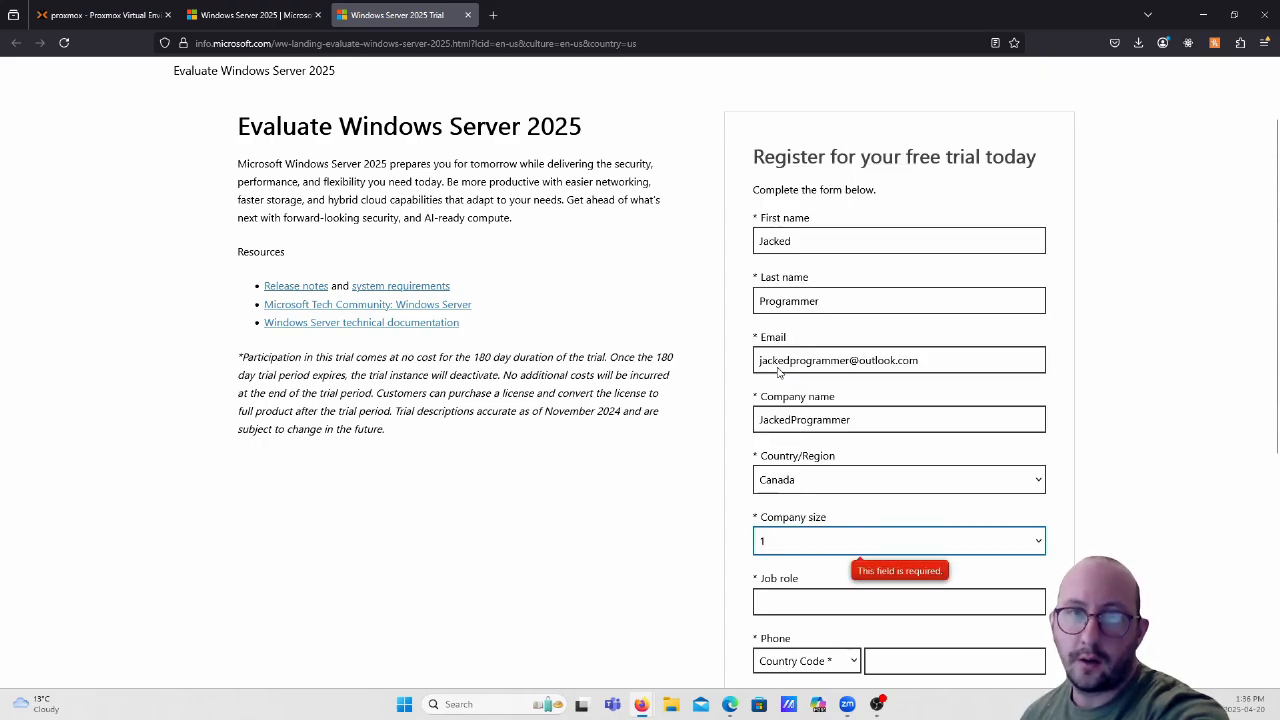
click(791, 597)
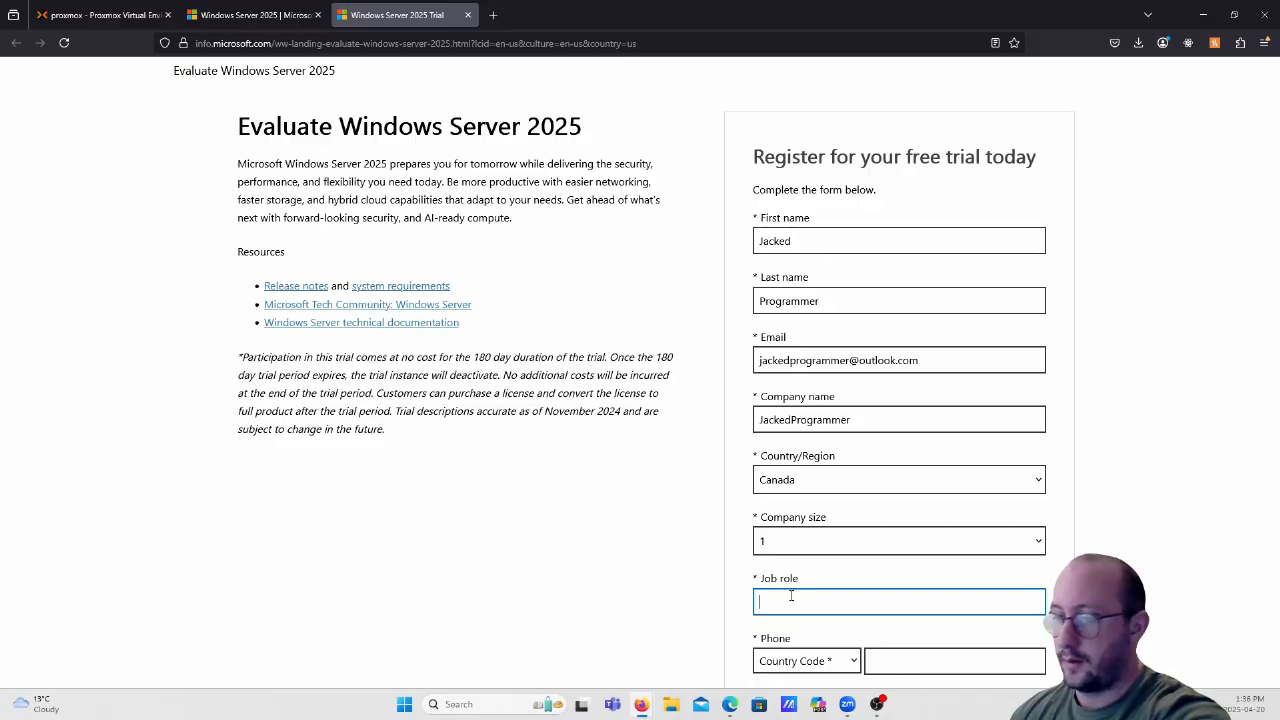
text(CEO)
key(Tab)
key(Tab)
Enter a phone number with the Canada (+1) country code.
scroll(846, 591, down, 3)
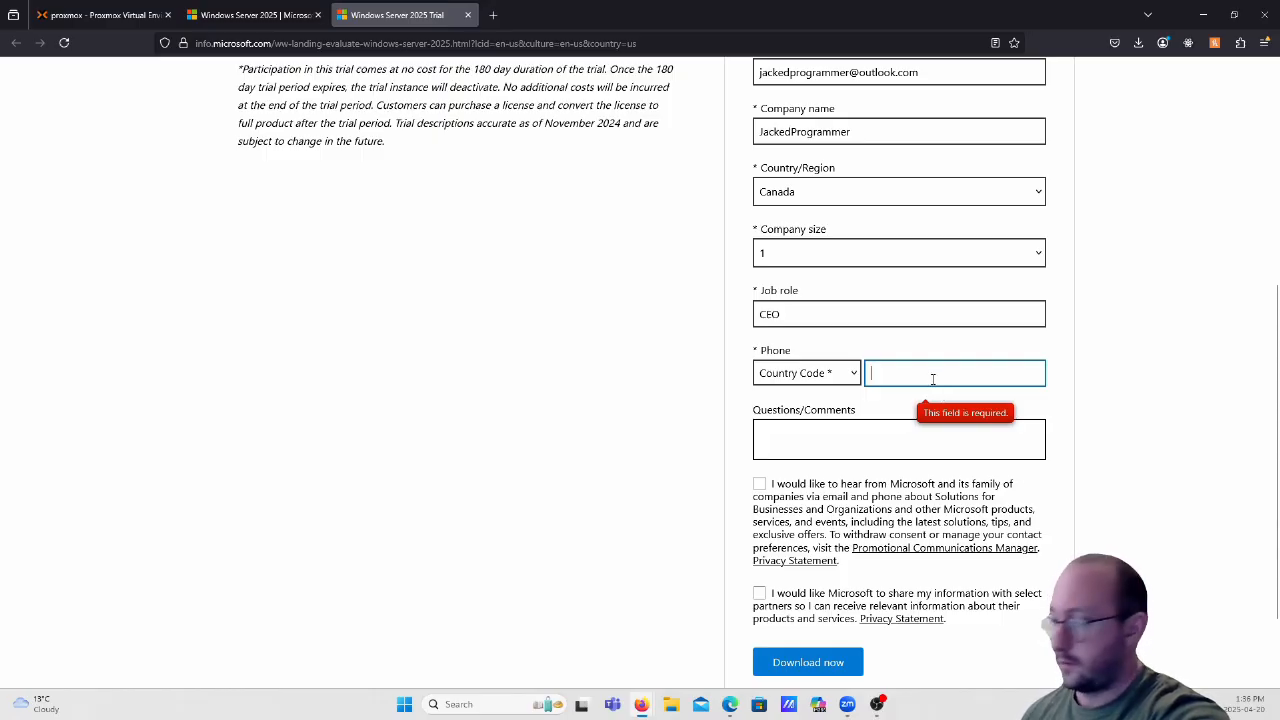
text(123)
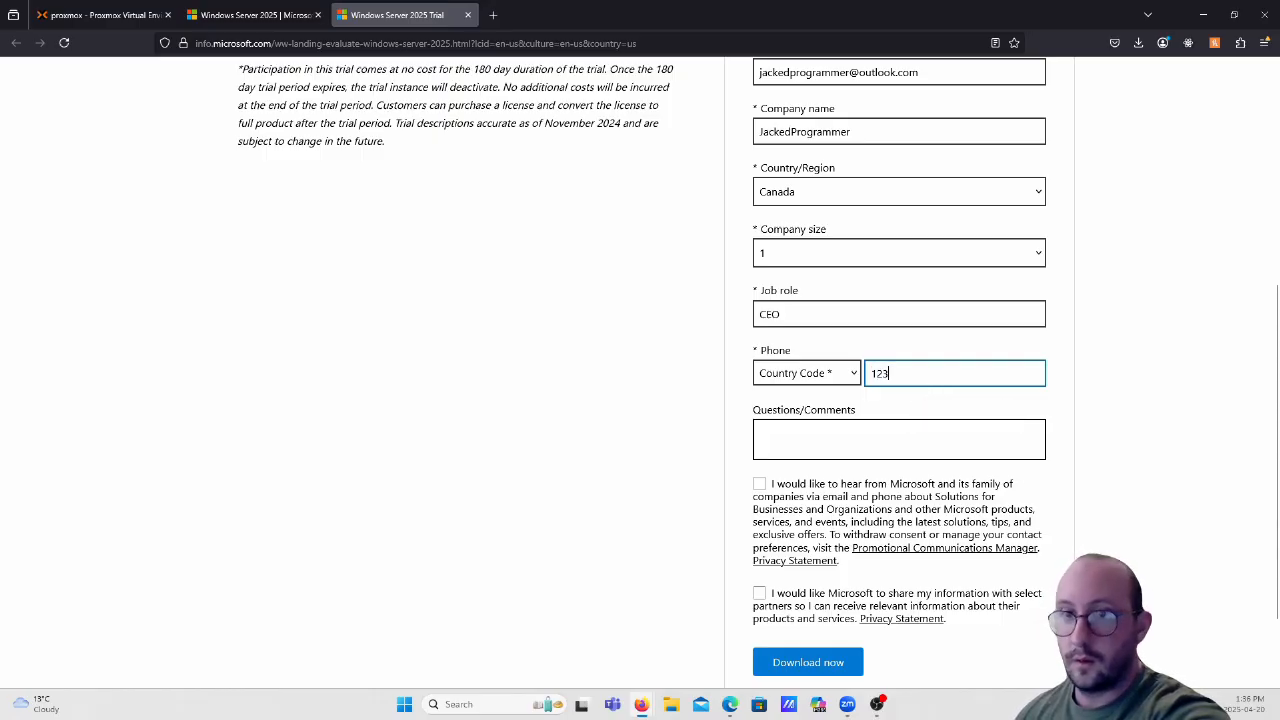
text(4567)
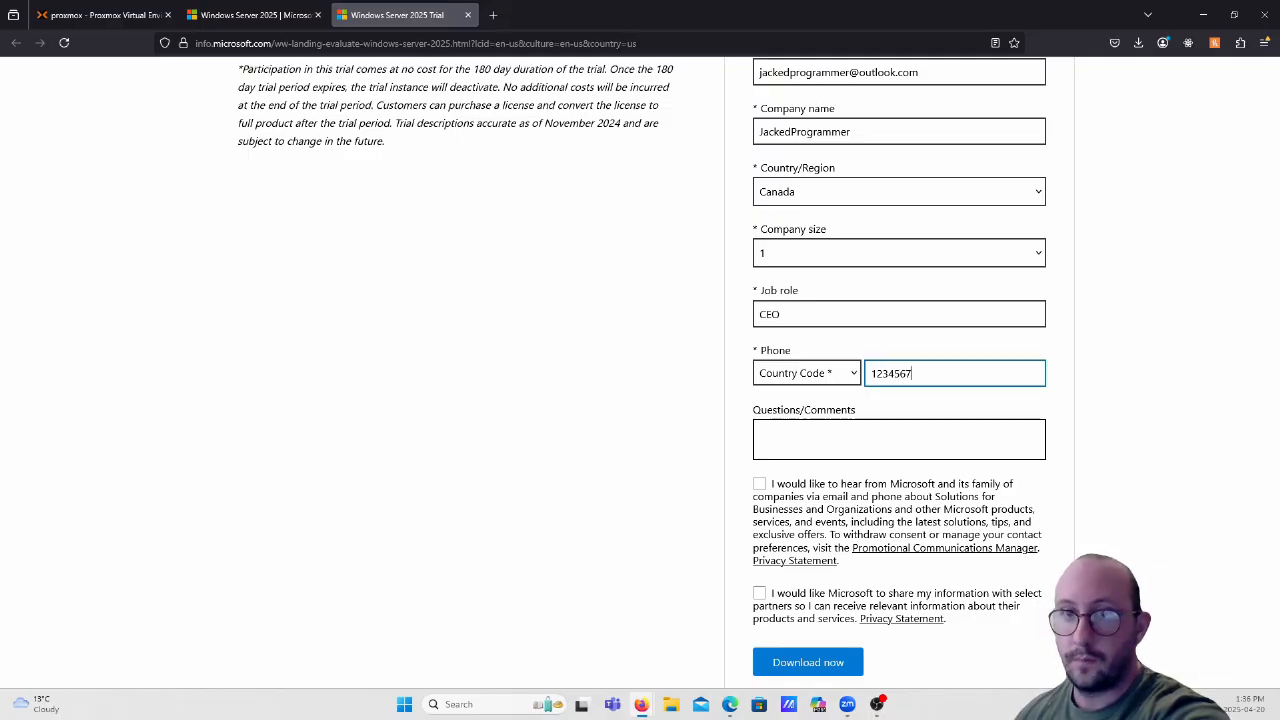
text(8)
click(846, 376)
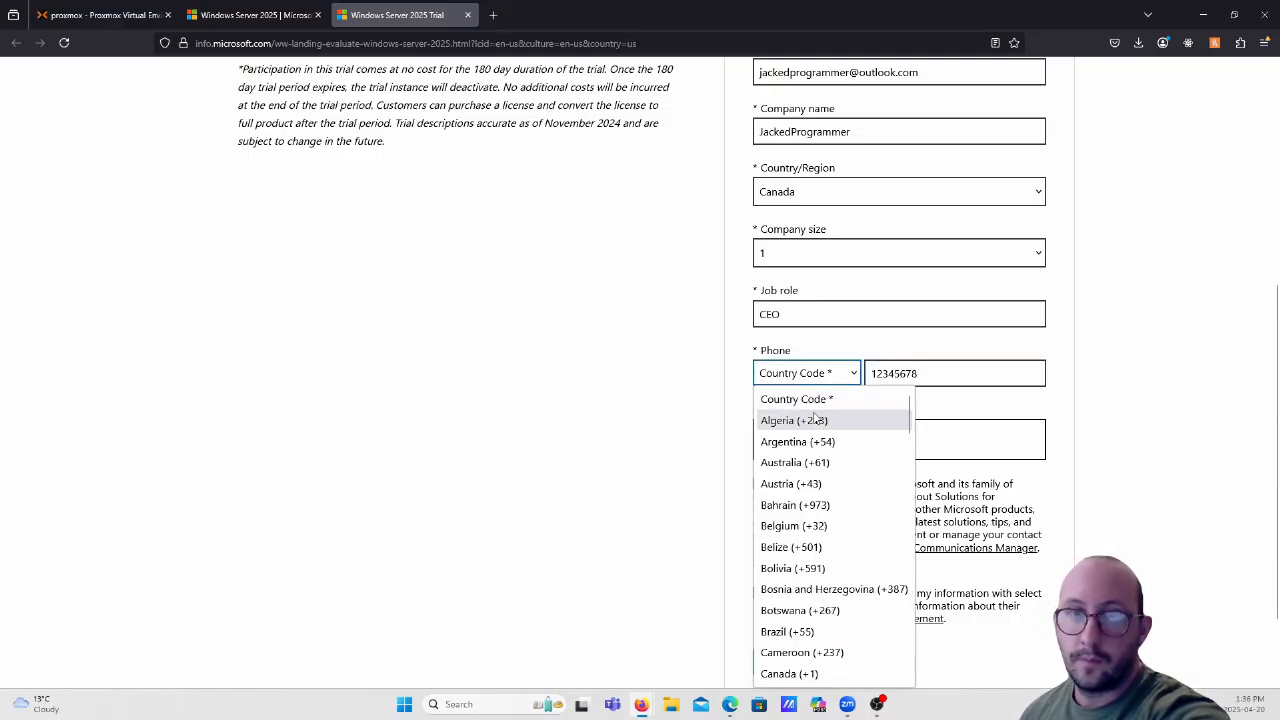
key(c)
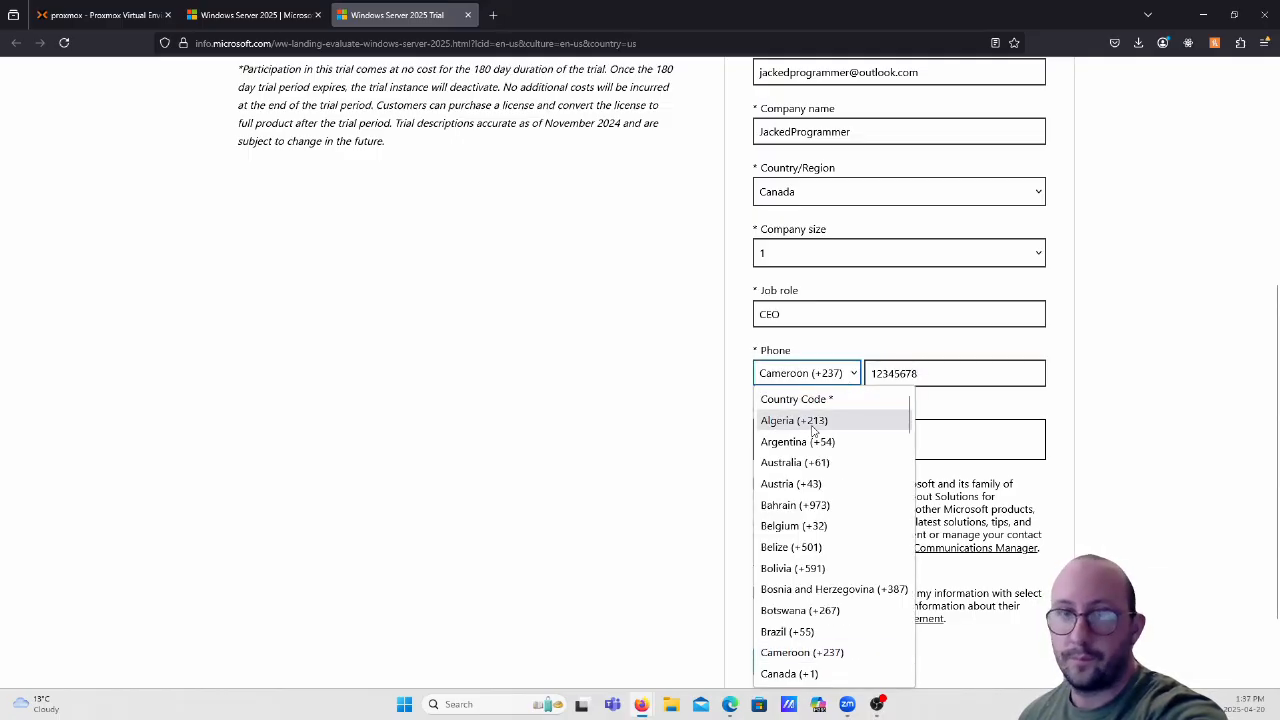
scroll(810, 565, down, 2)
click(790, 543)
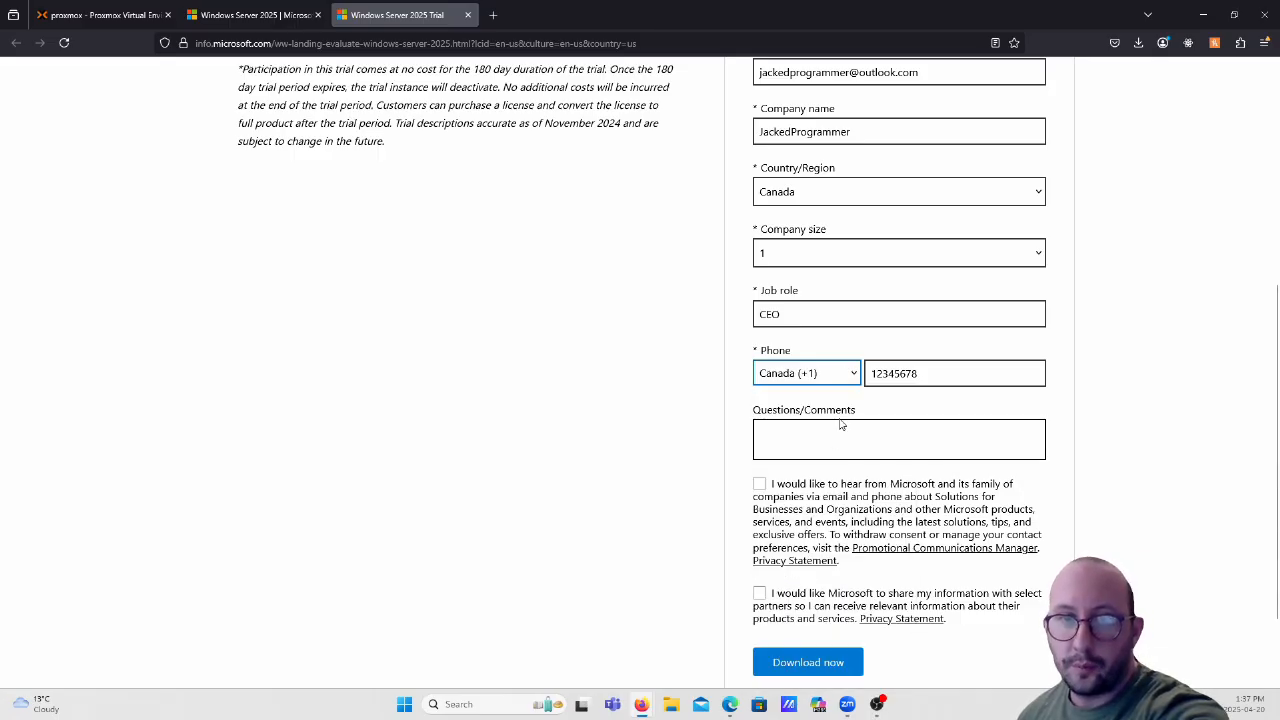
Submit the trial form, cancel the browser download, and copy the English 64-bit ISO link.
click(815, 665)
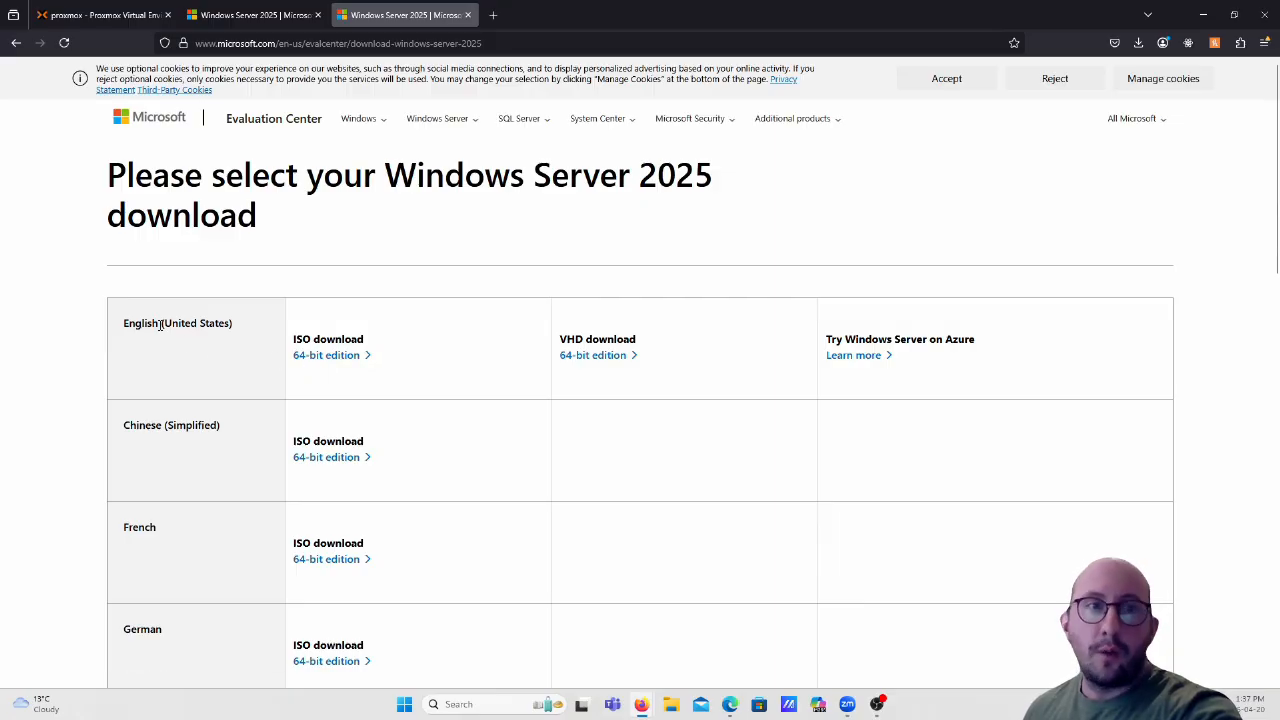
click(349, 355)
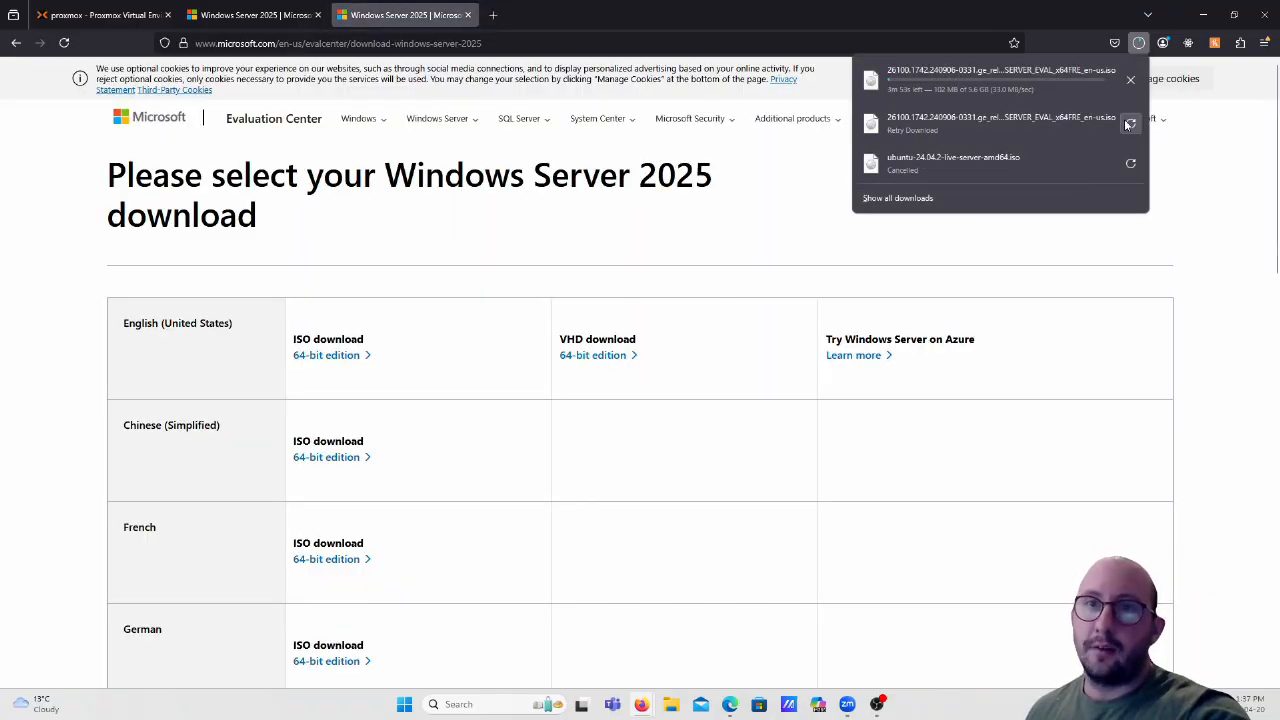
click(1131, 84)
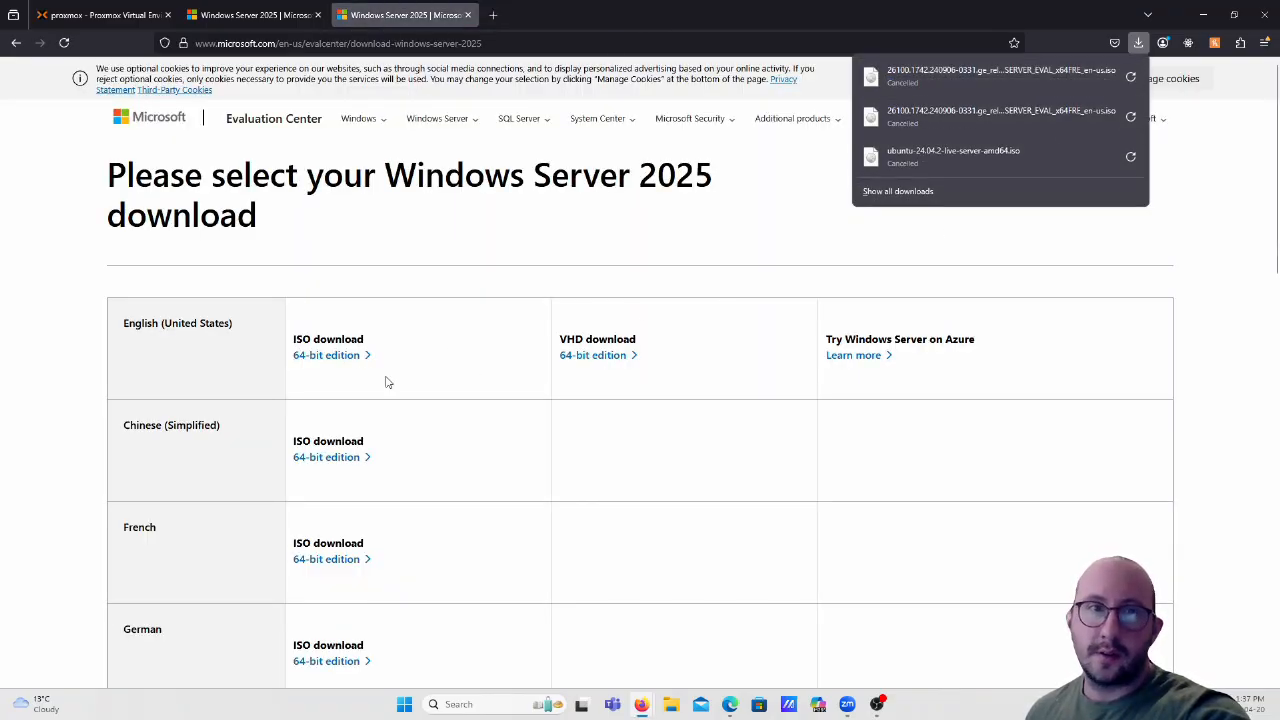
right_click(336, 360)
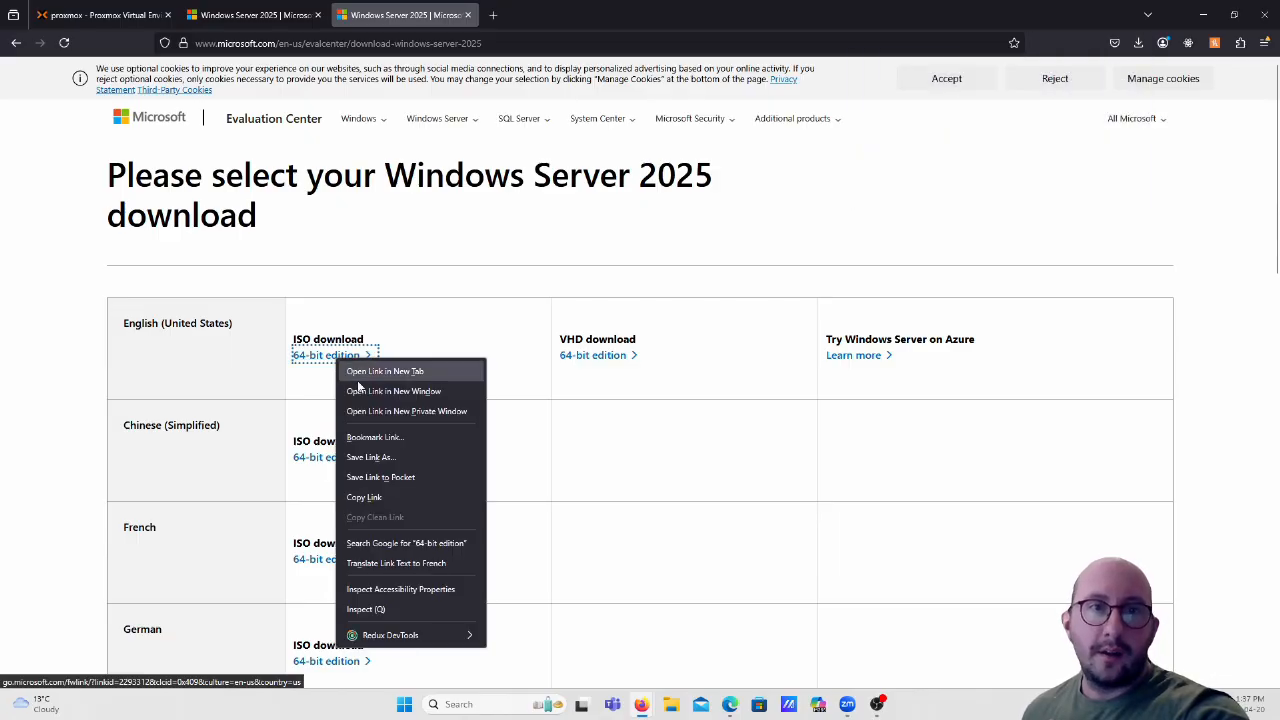
click(384, 499)
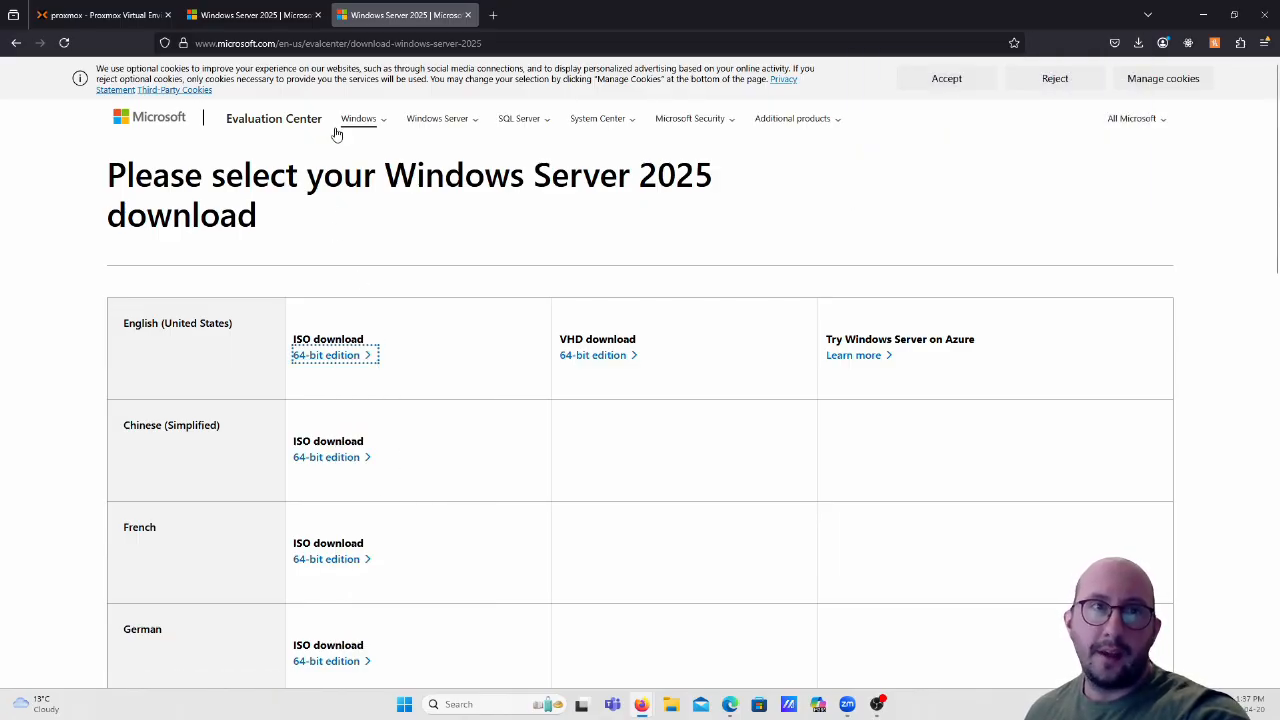
Paste the Microsoft ISO link into Download from URL, query it, and start the download.
click(100, 15)
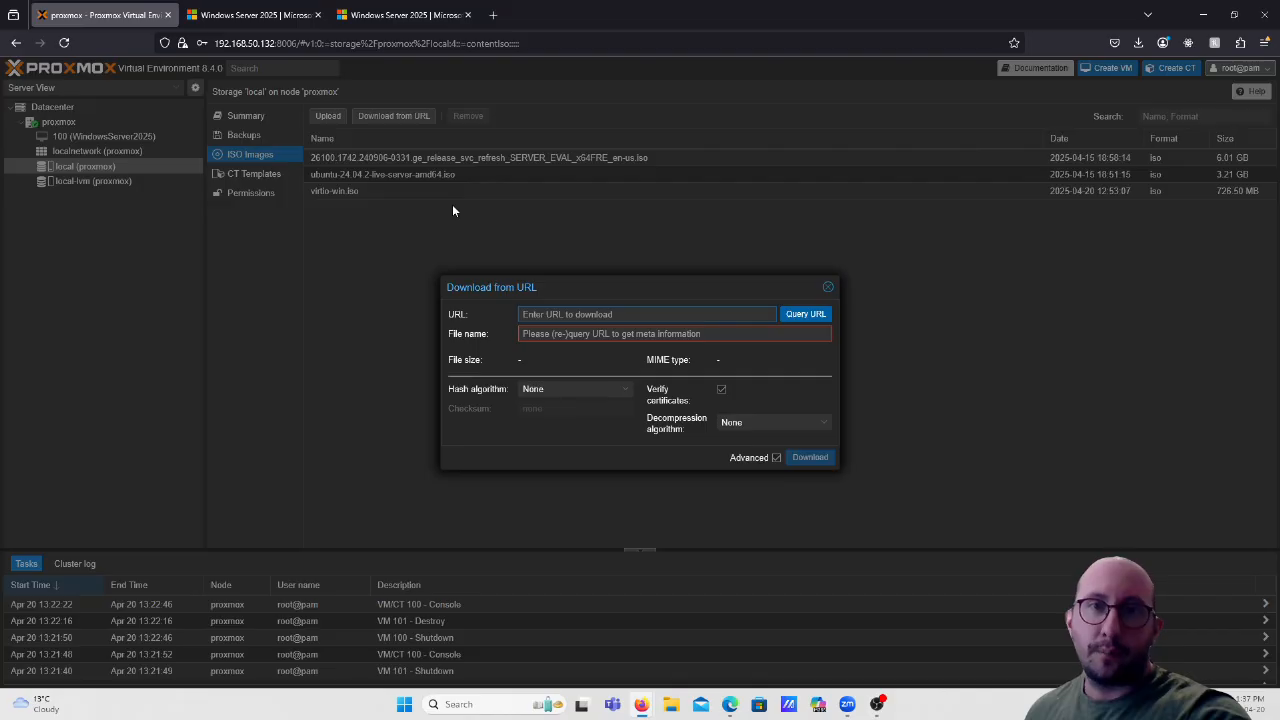
right_click(605, 318)
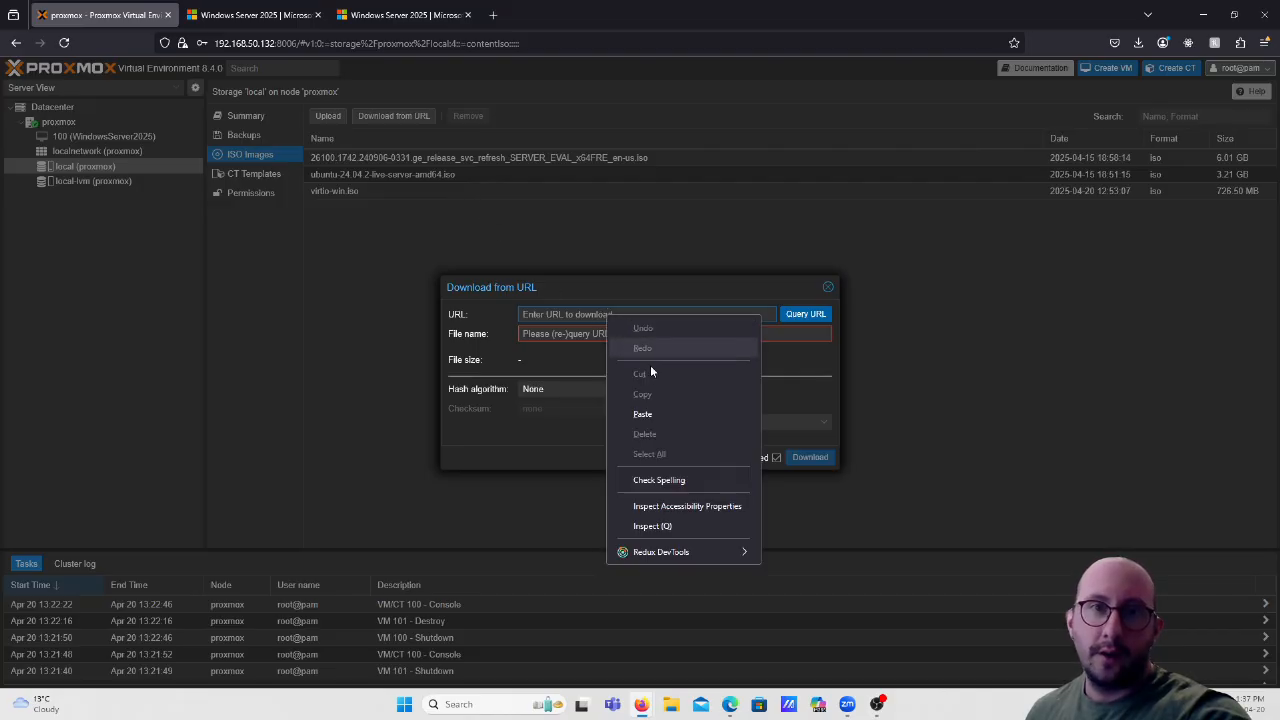
click(652, 417)
click(805, 318)
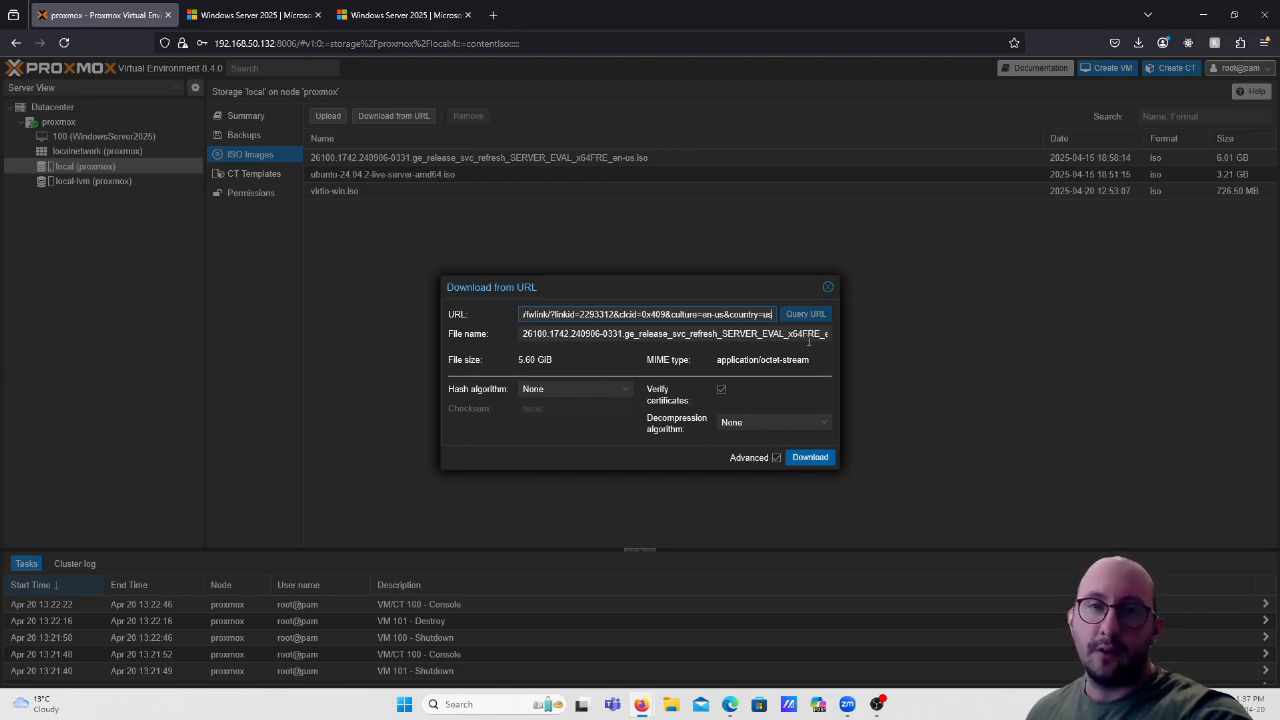
click(810, 458)
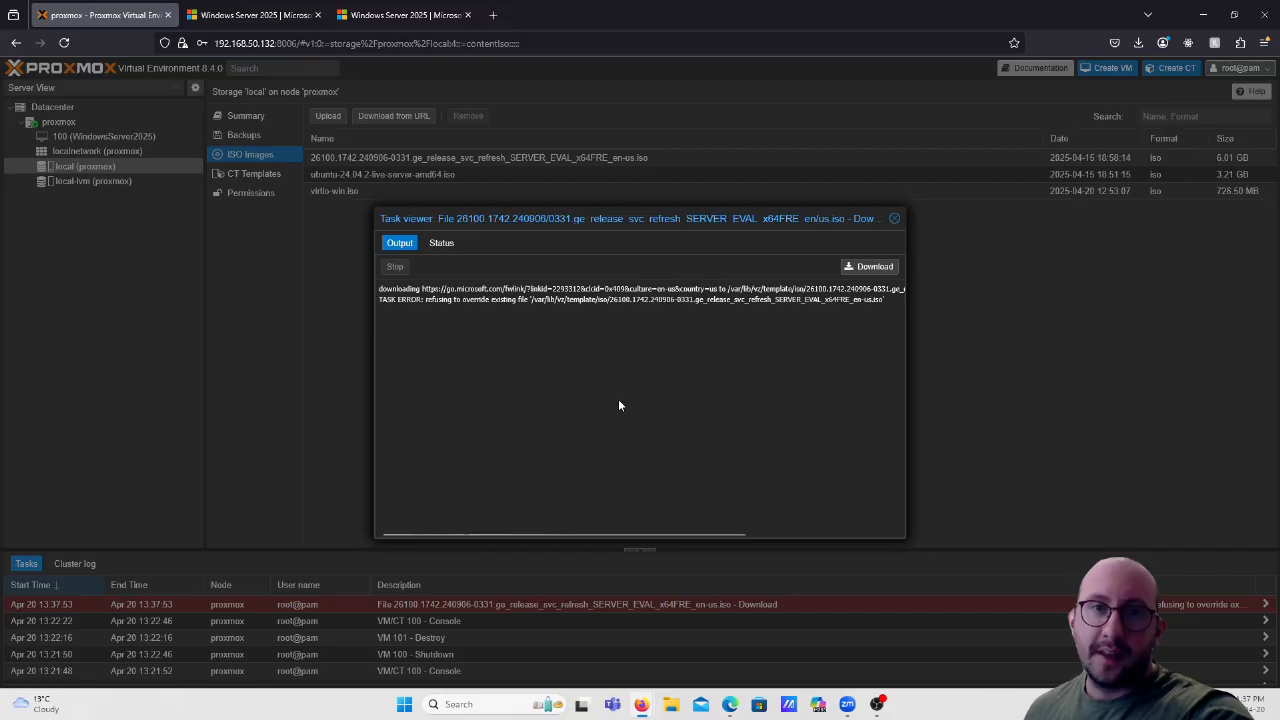
Close the Task viewer log of the failed ISO download.
click(896, 221)
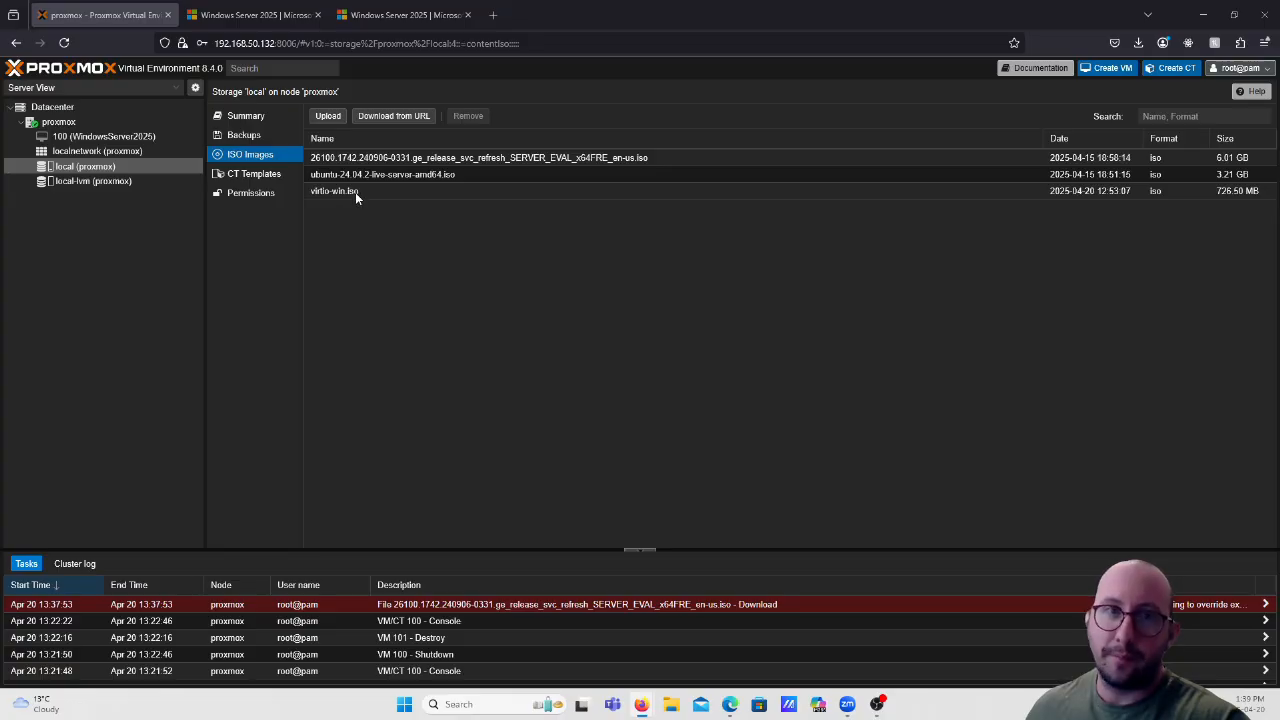
click(396, 118)
right_click(736, 319)
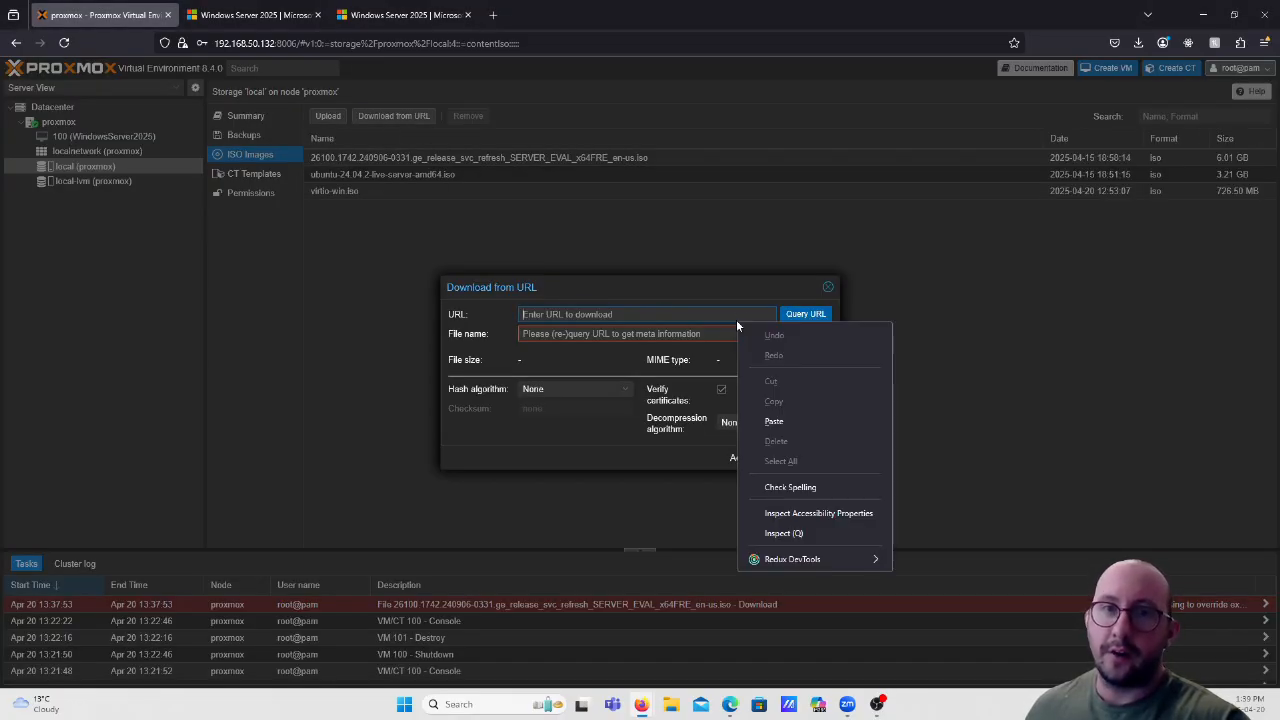
click(795, 421)
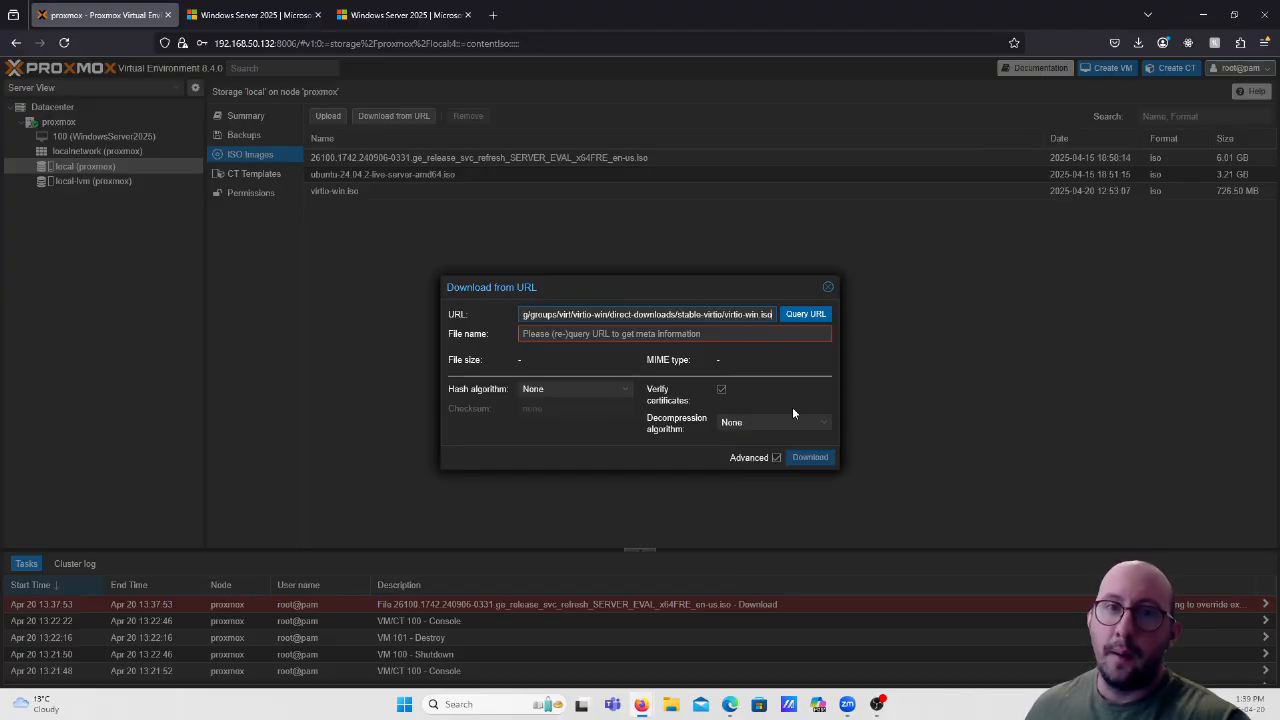
click(818, 316)
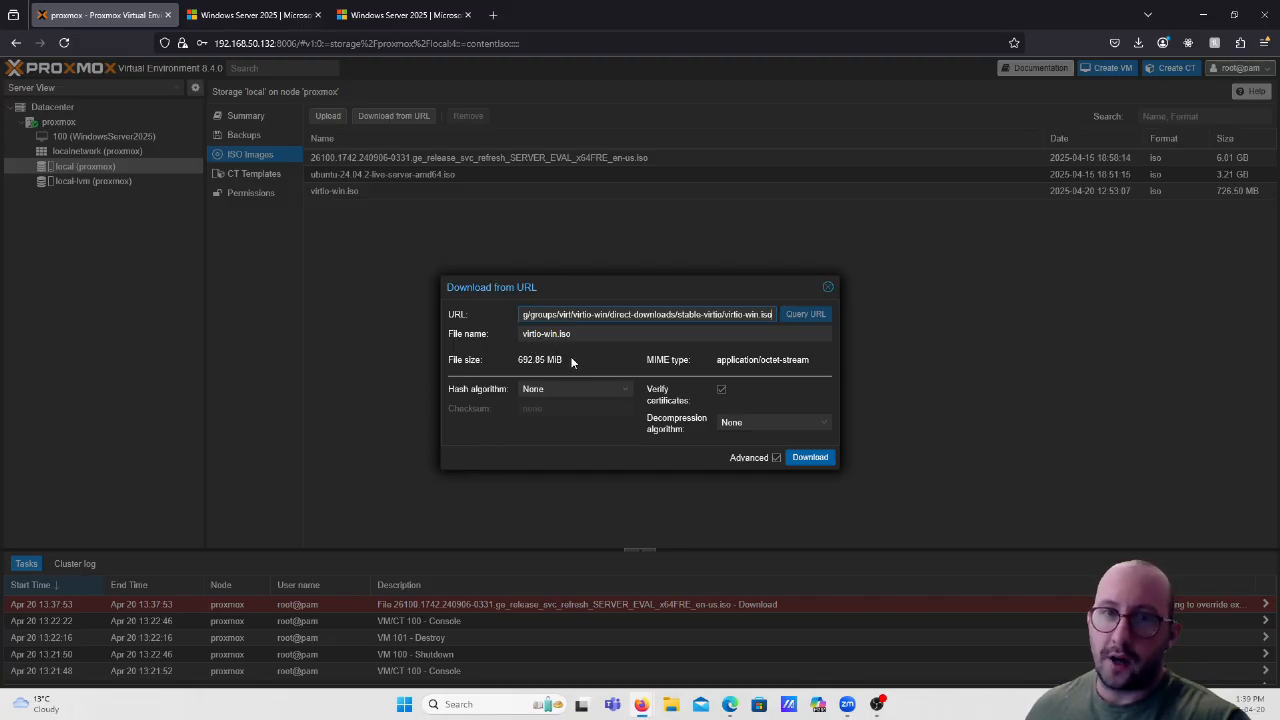
click(827, 289)
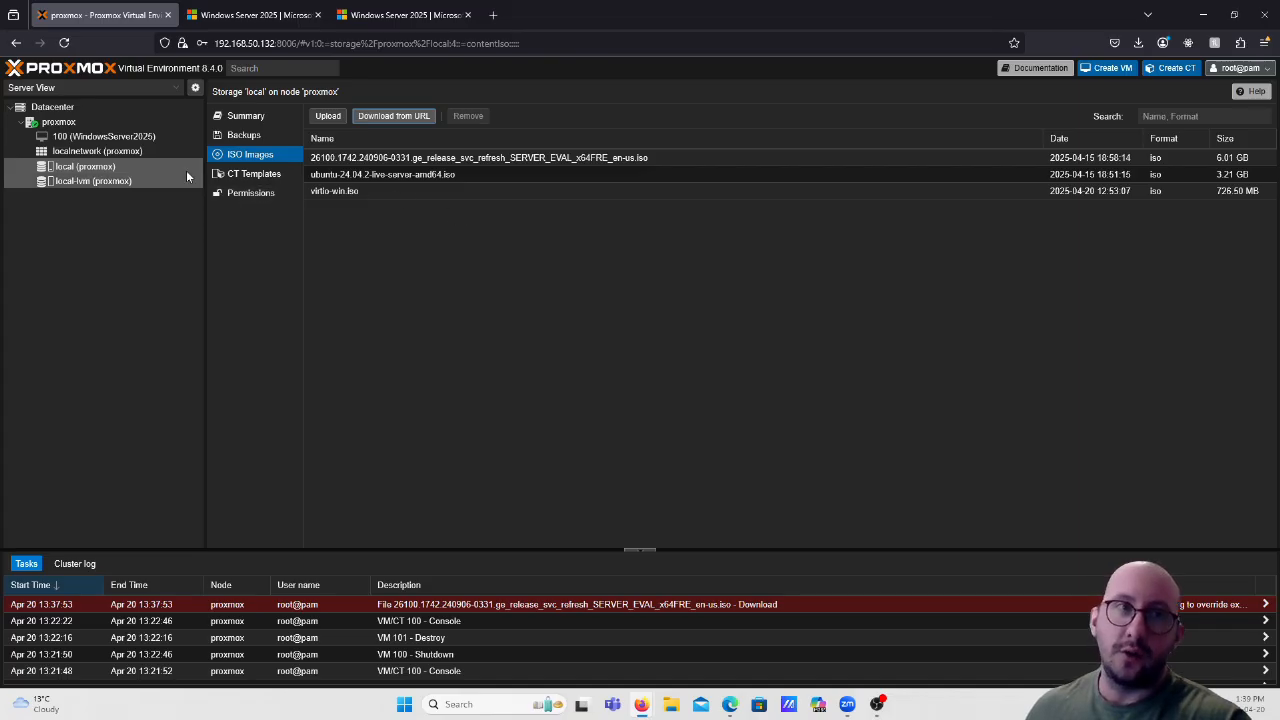
Start Create VM on the proxmox node and name VM 101 'Win2025BP'.
click(59, 122)
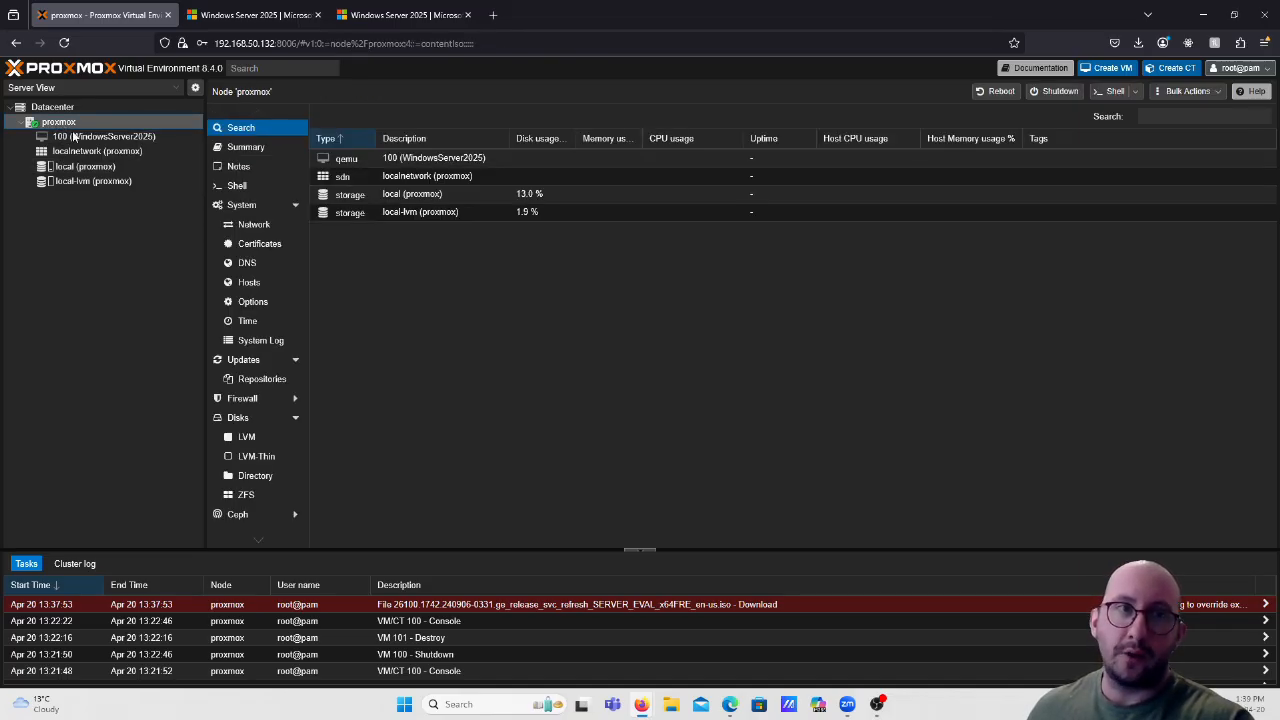
click(1114, 70)
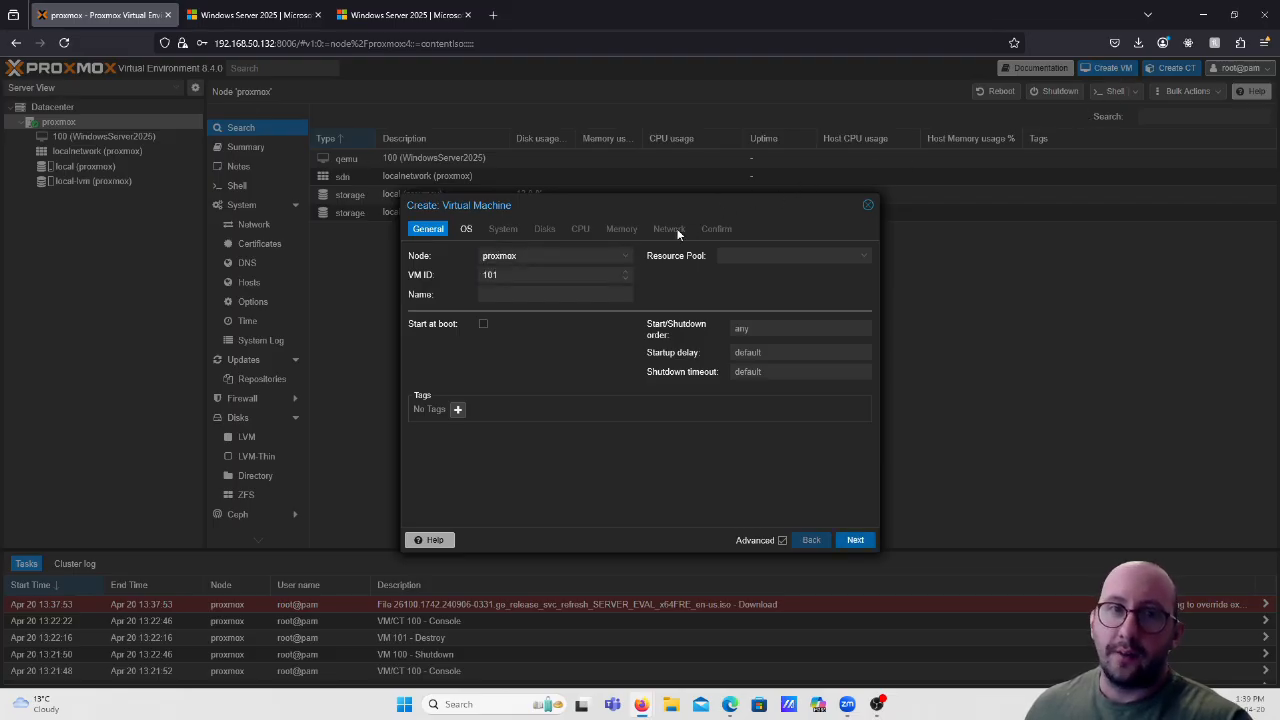
click(550, 295)
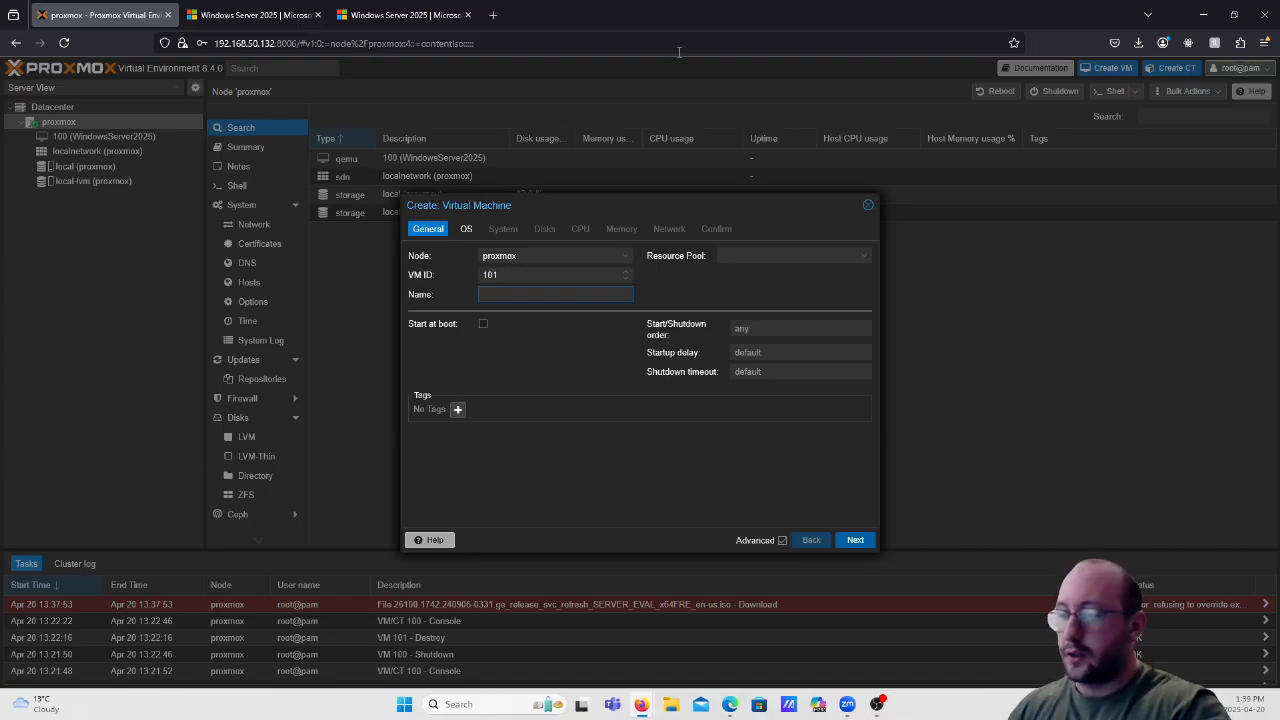
text(Win2025)
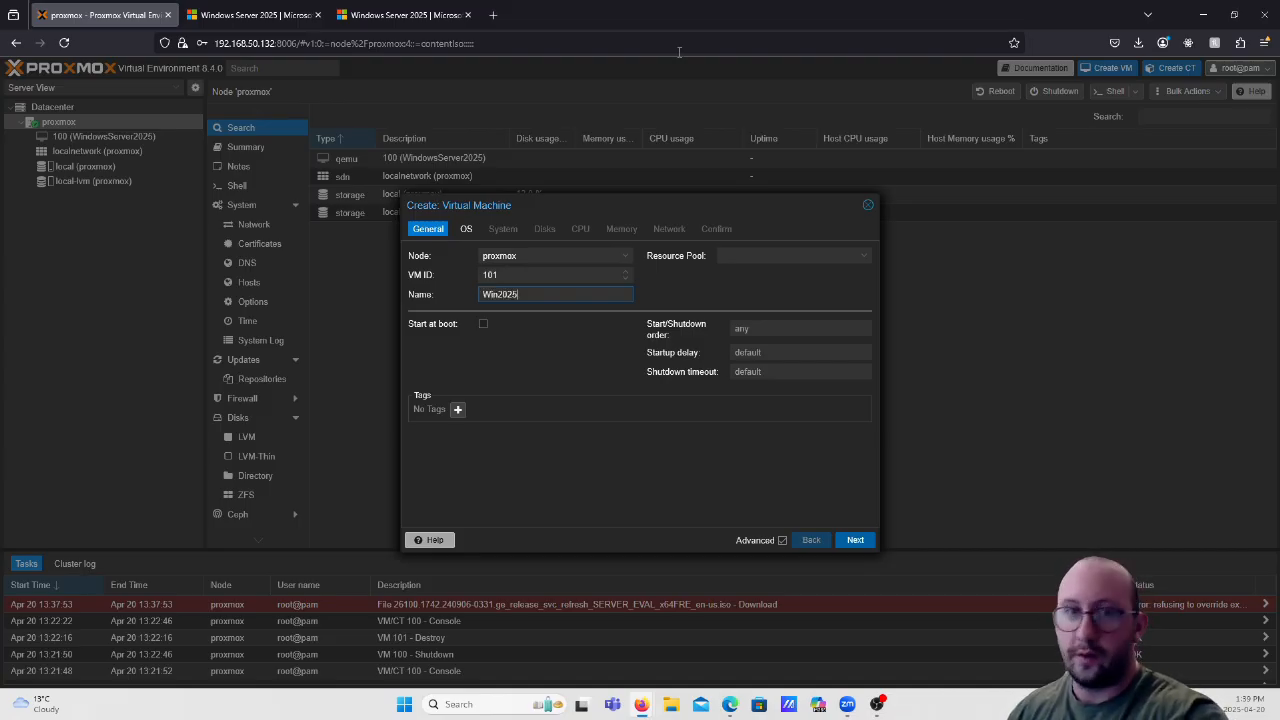
text(BP)
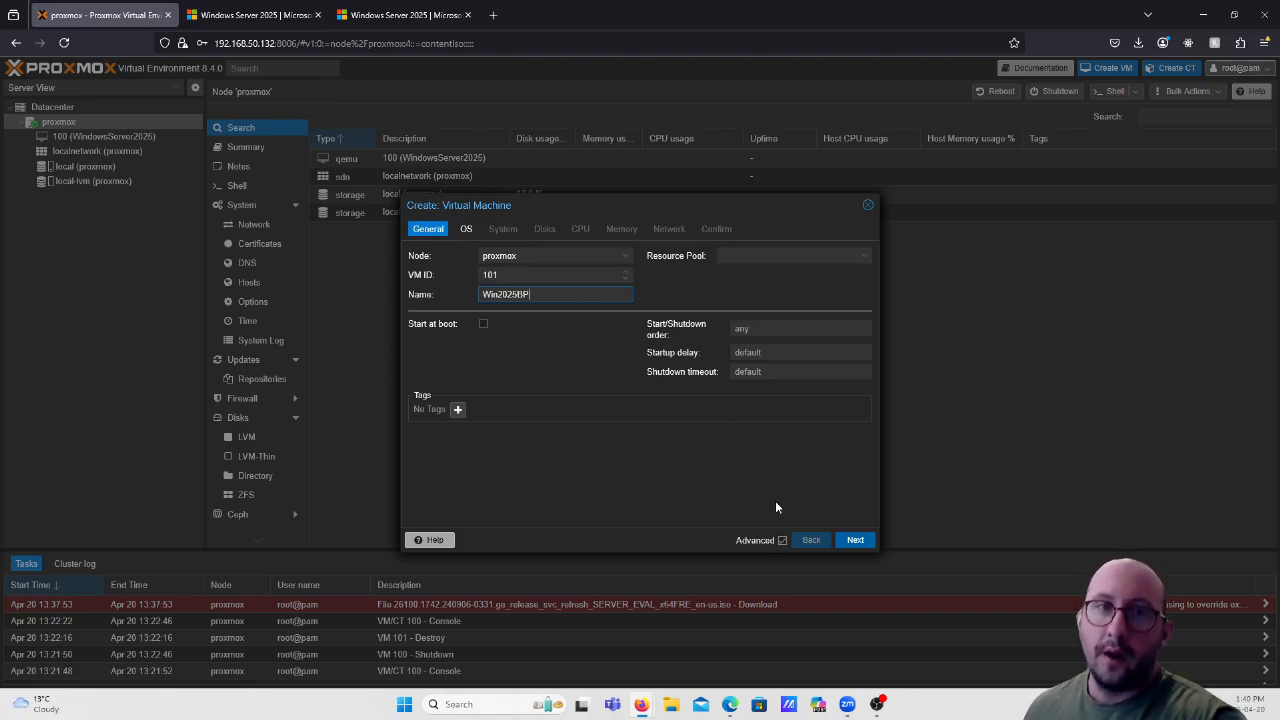
Choose the Windows Server evaluation ISO as boot media and Microsoft Windows as guest OS.
click(852, 540)
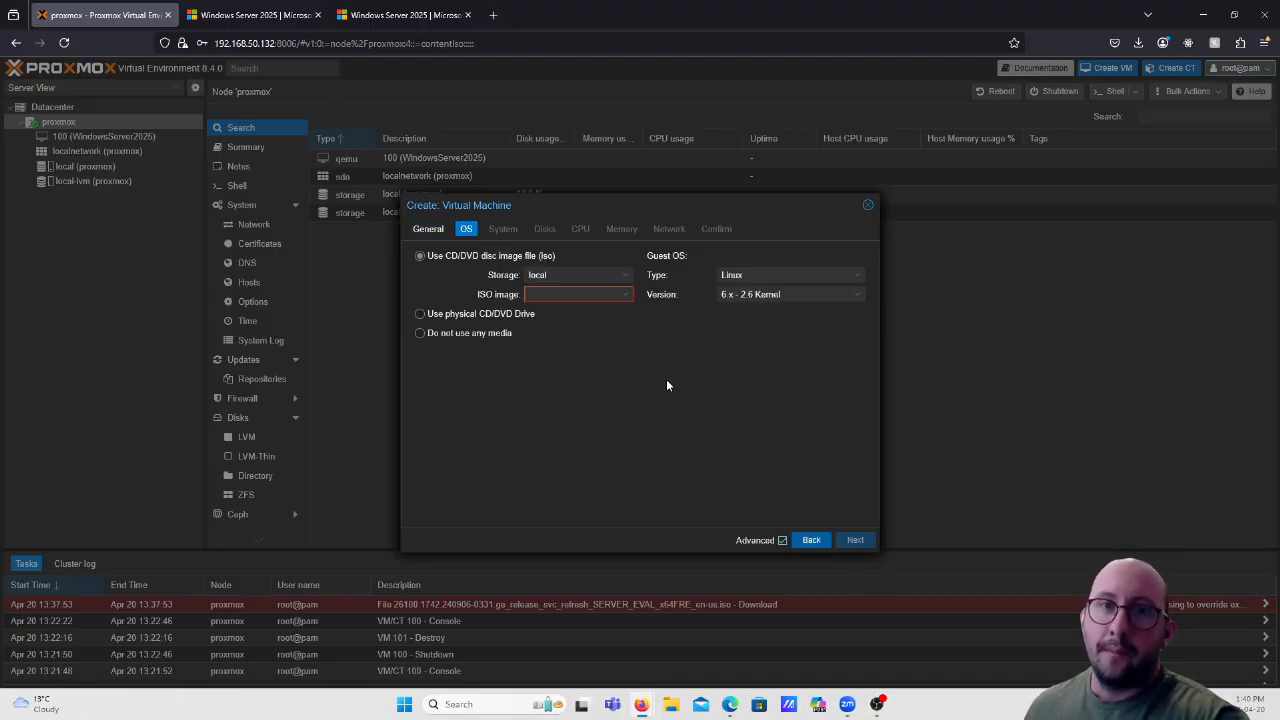
click(616, 297)
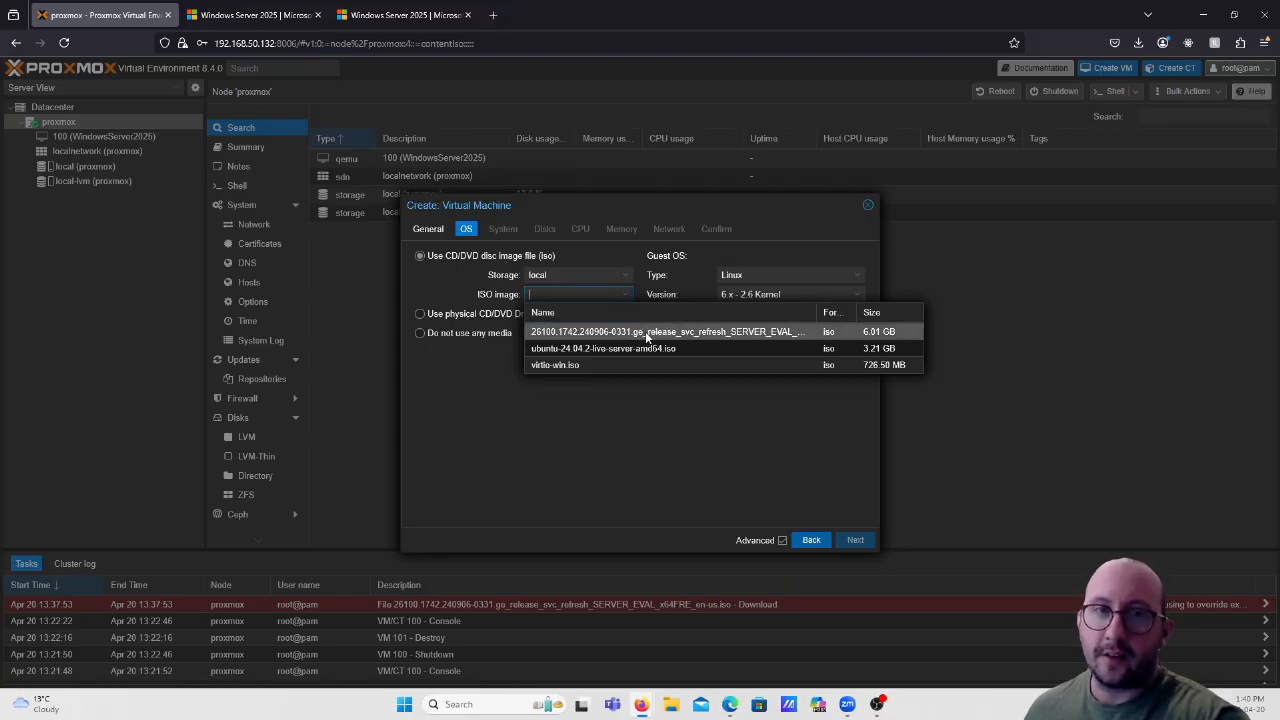
click(645, 331)
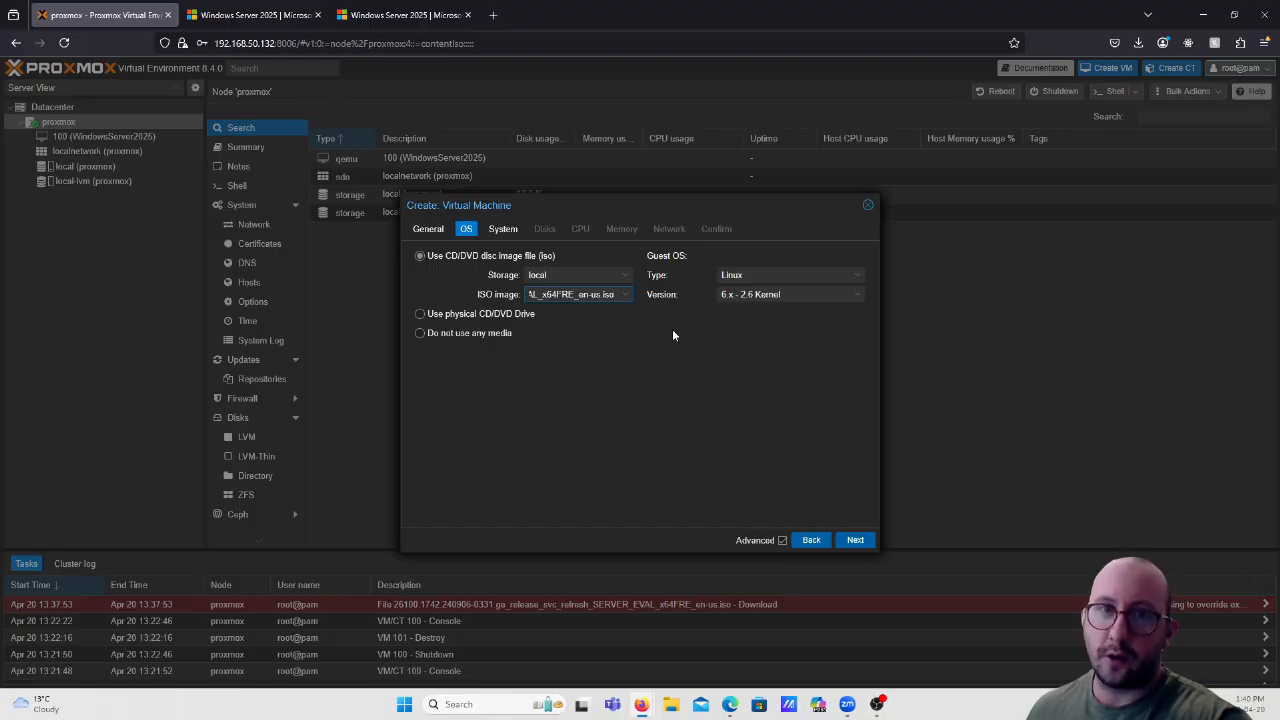
click(783, 277)
click(783, 277)
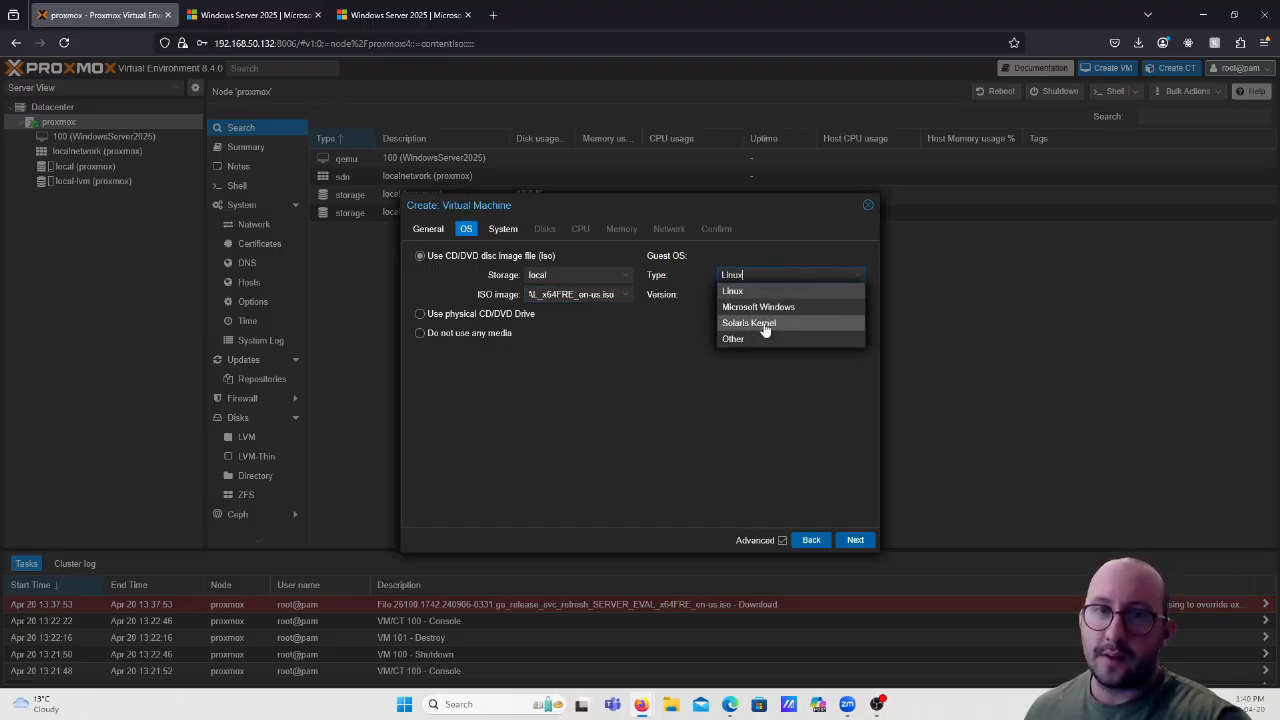
click(769, 310)
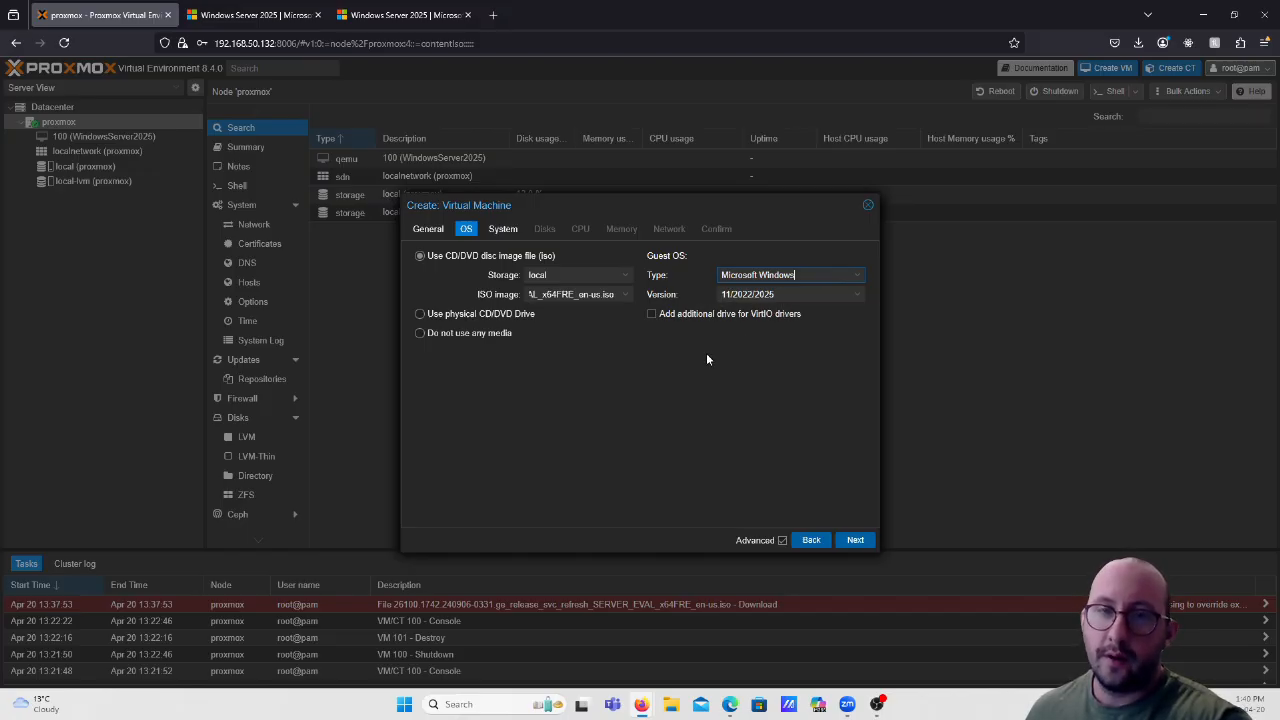
Add a VirtIO driver drive using virtio-win.iso and proceed to System settings.
click(652, 315)
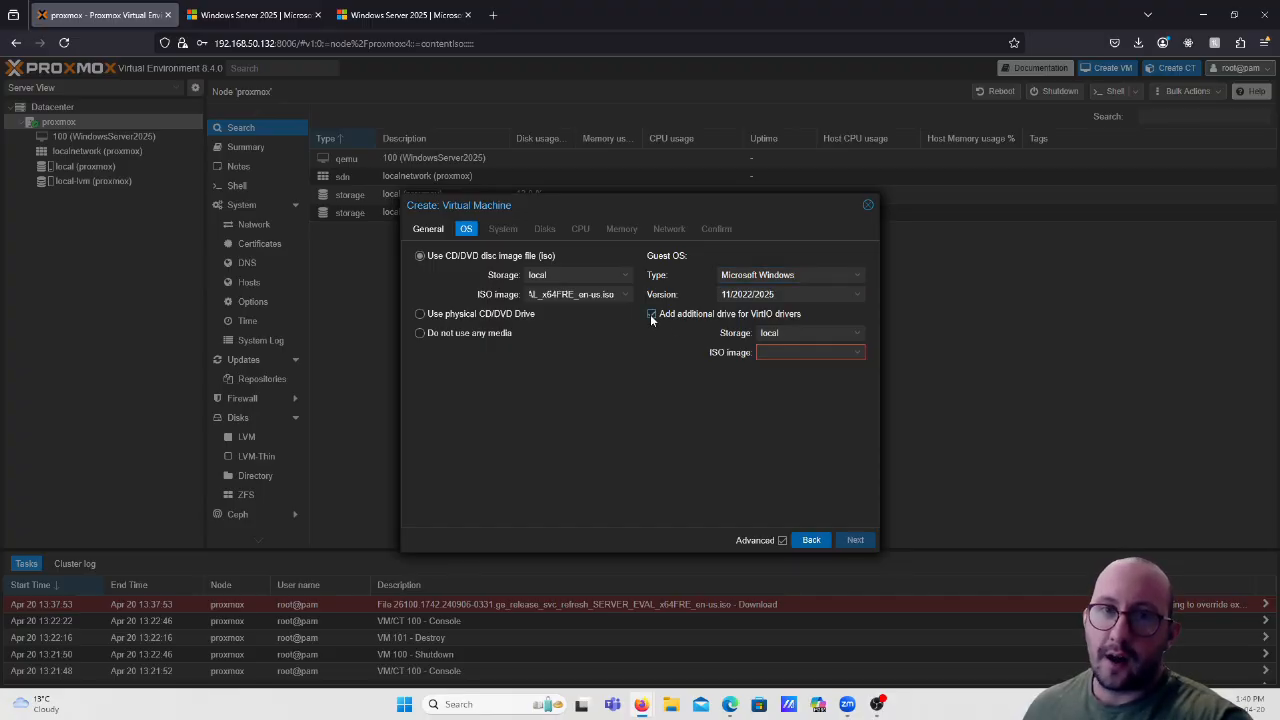
click(857, 352)
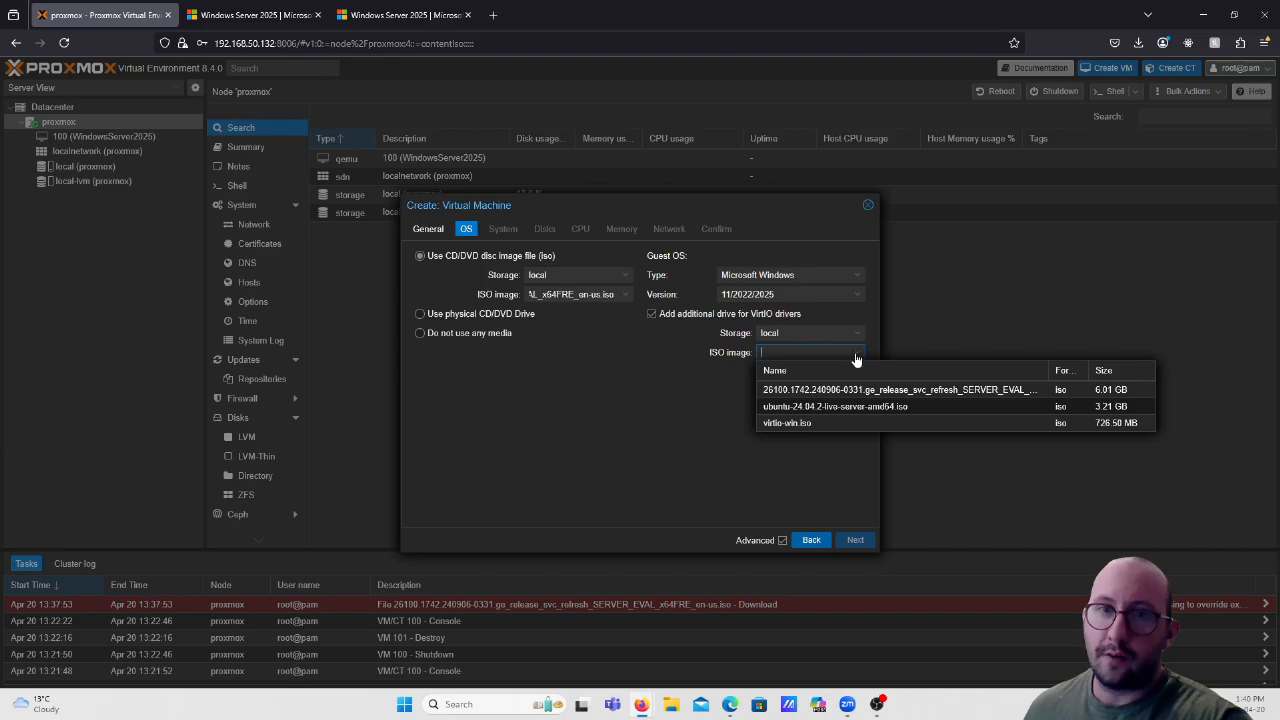
click(796, 425)
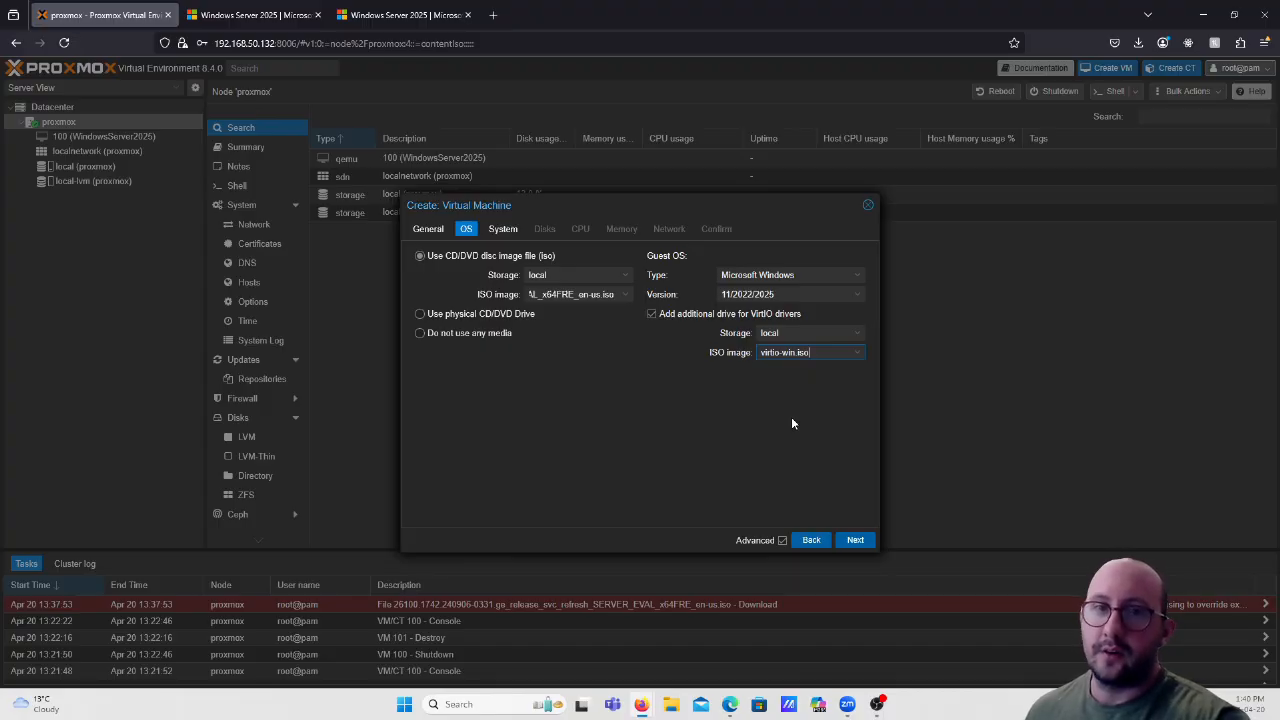
click(855, 540)
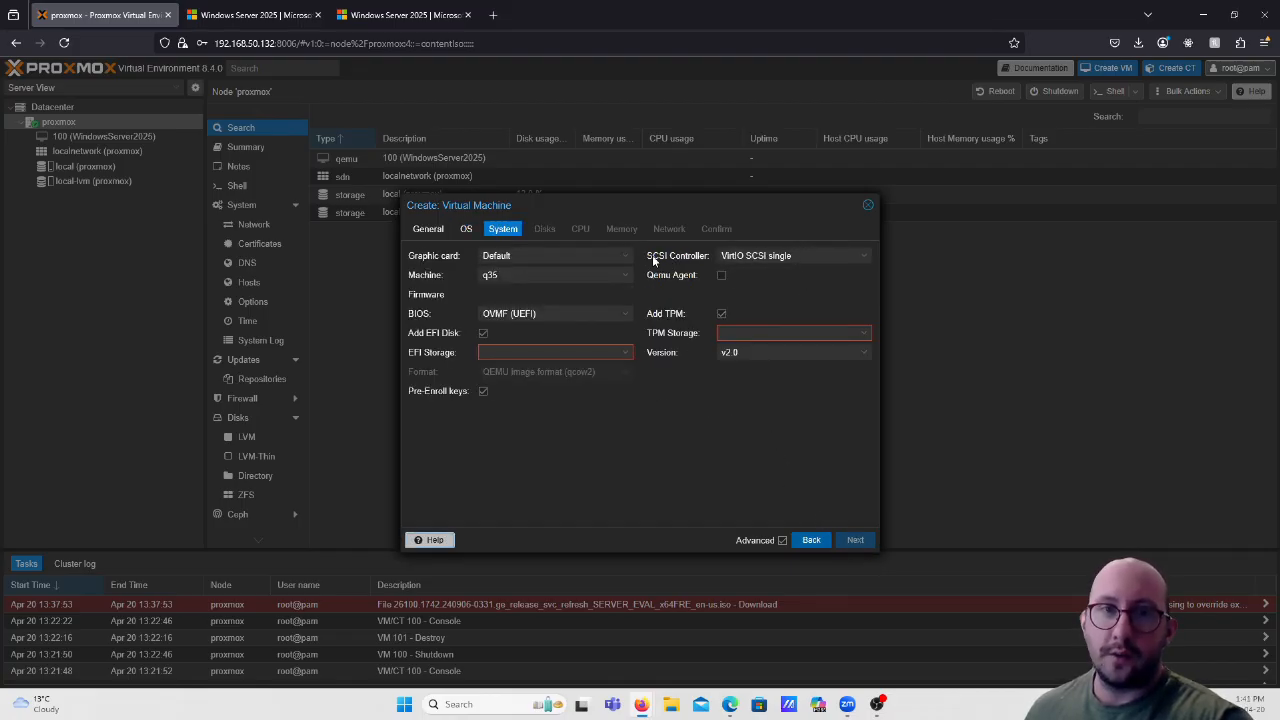
Choose the VirtIO SCSI controller, tick Qemu Agent, and place the EFI disk and TPM state on local-lvm.
click(813, 256)
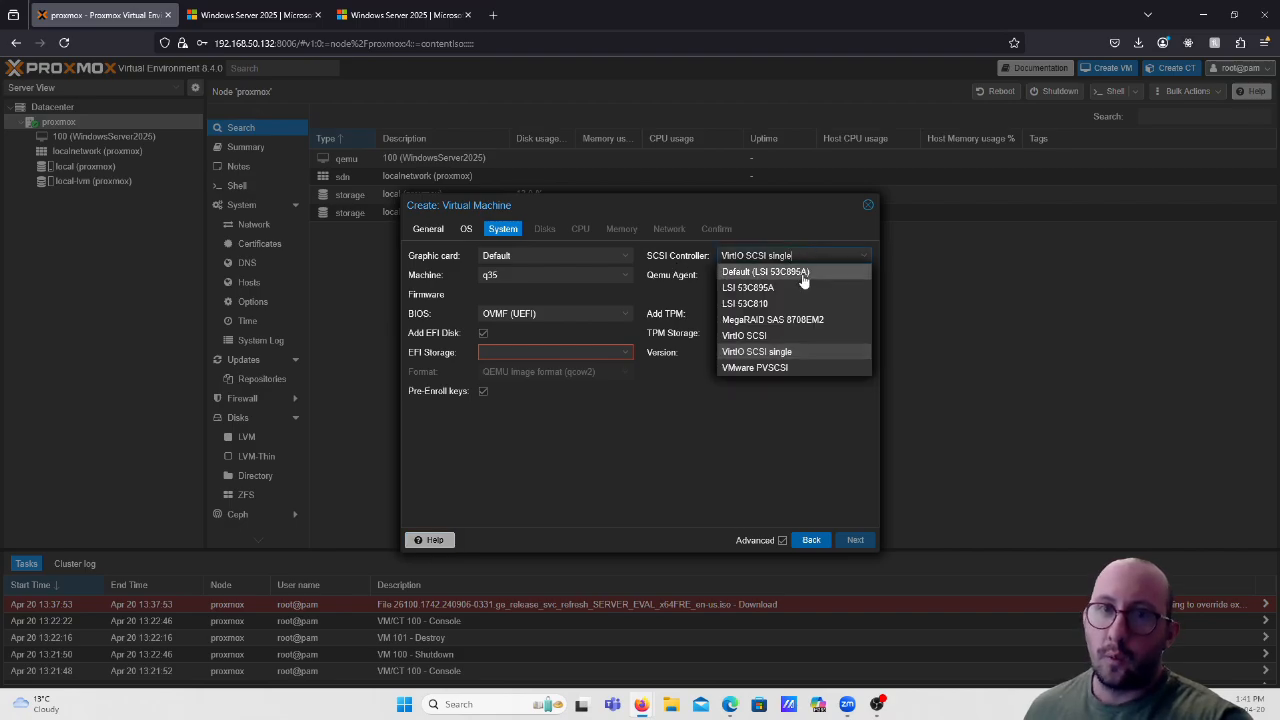
click(779, 338)
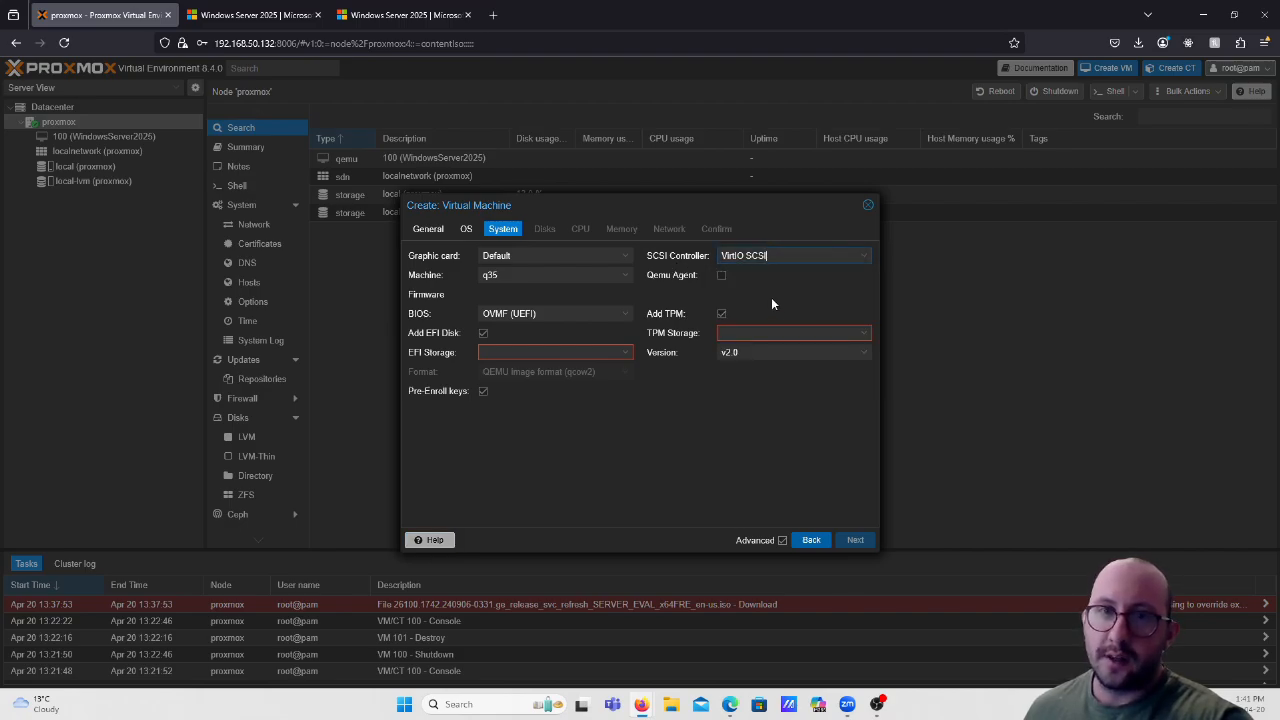
click(722, 277)
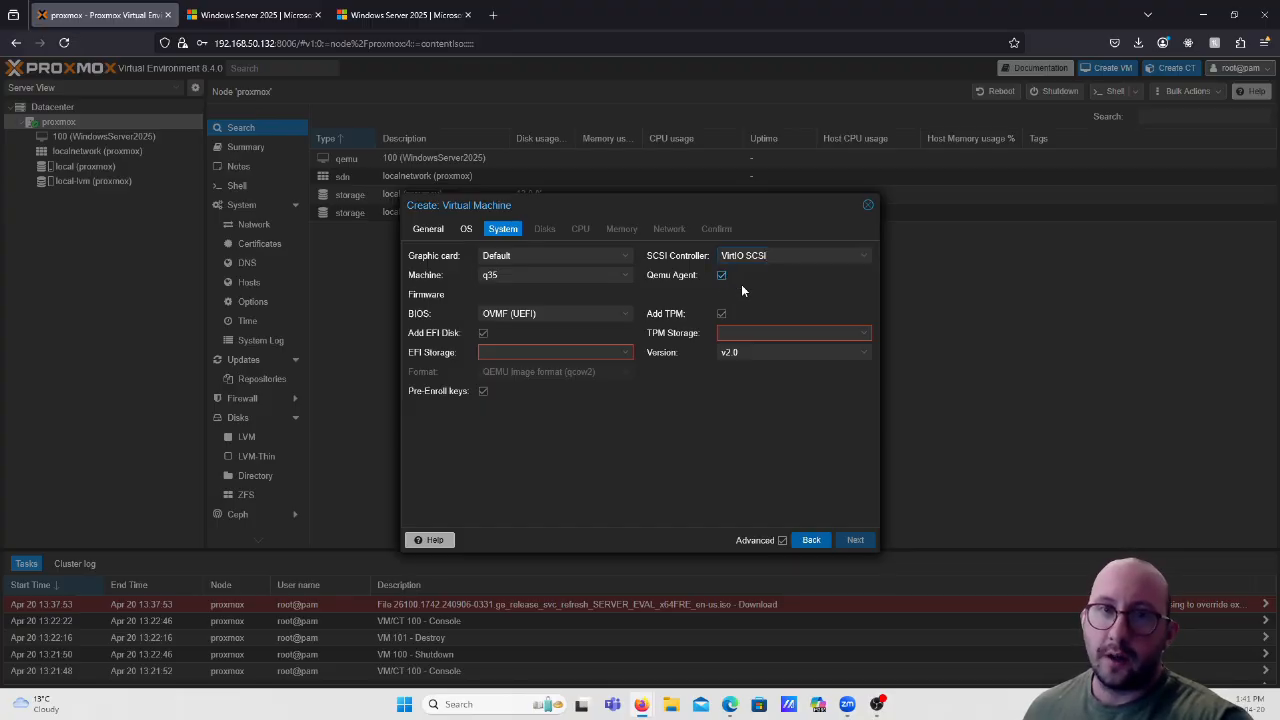
click(622, 352)
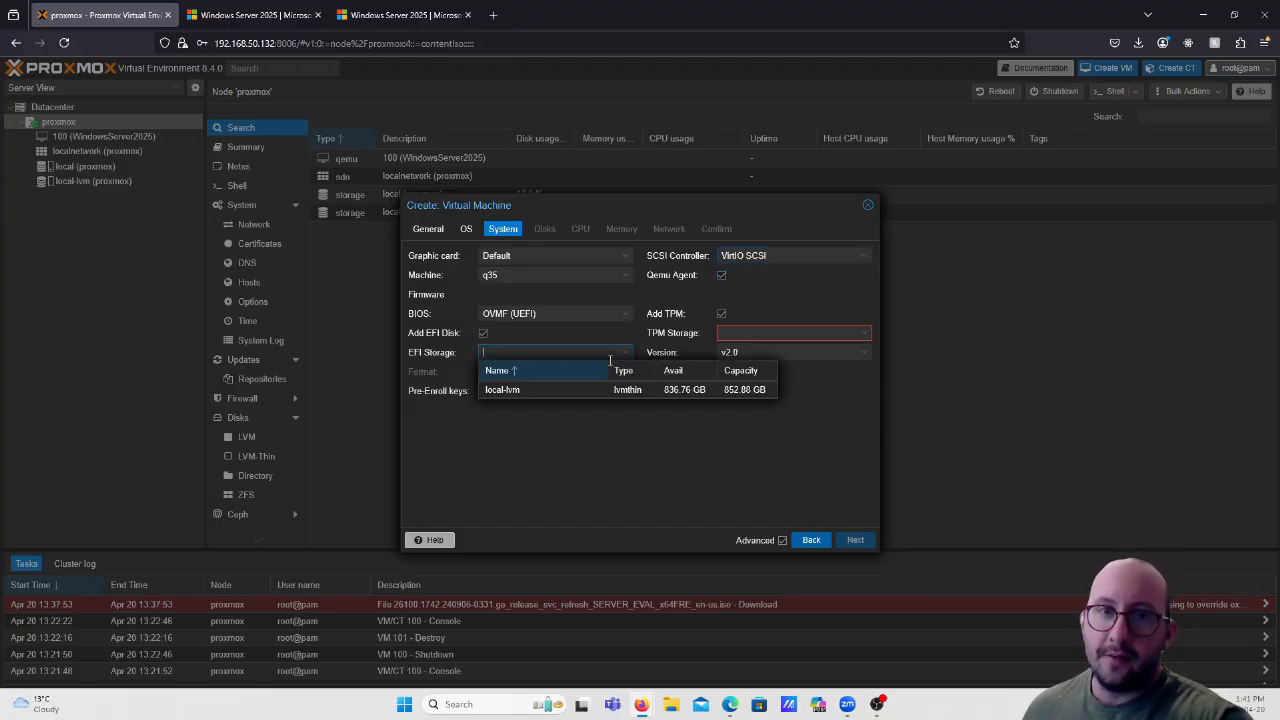
click(543, 390)
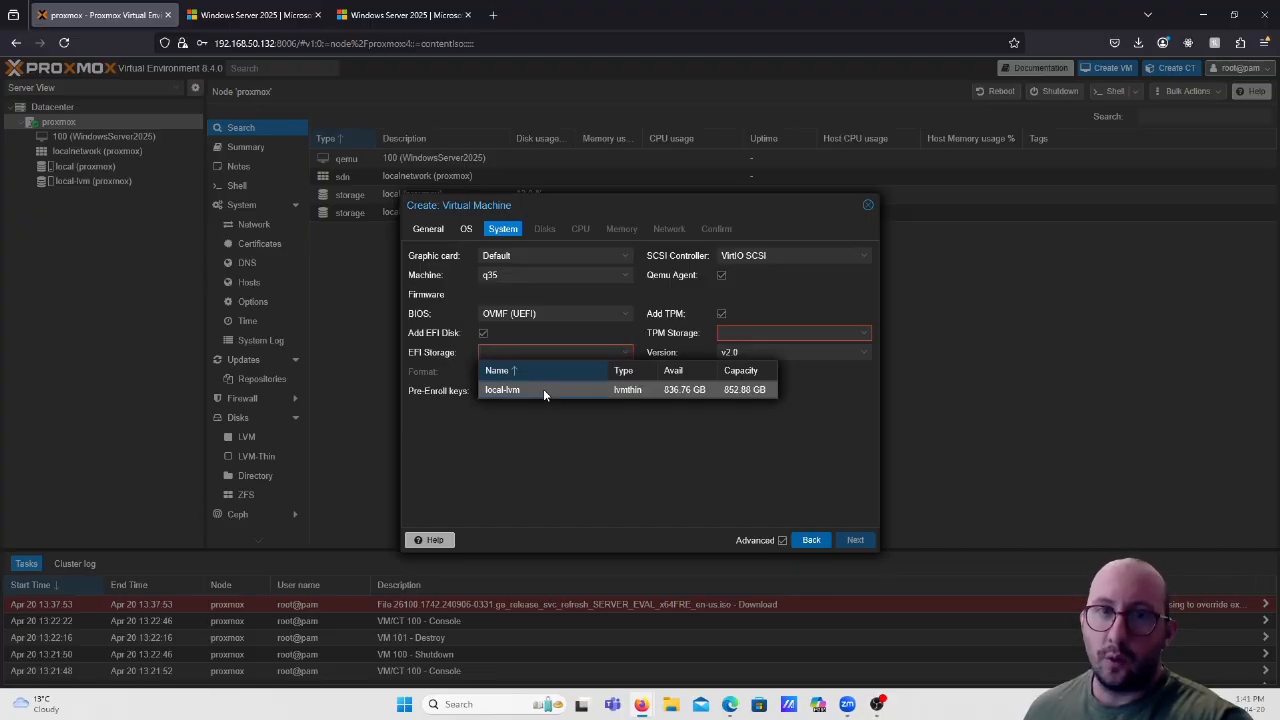
click(857, 333)
click(766, 373)
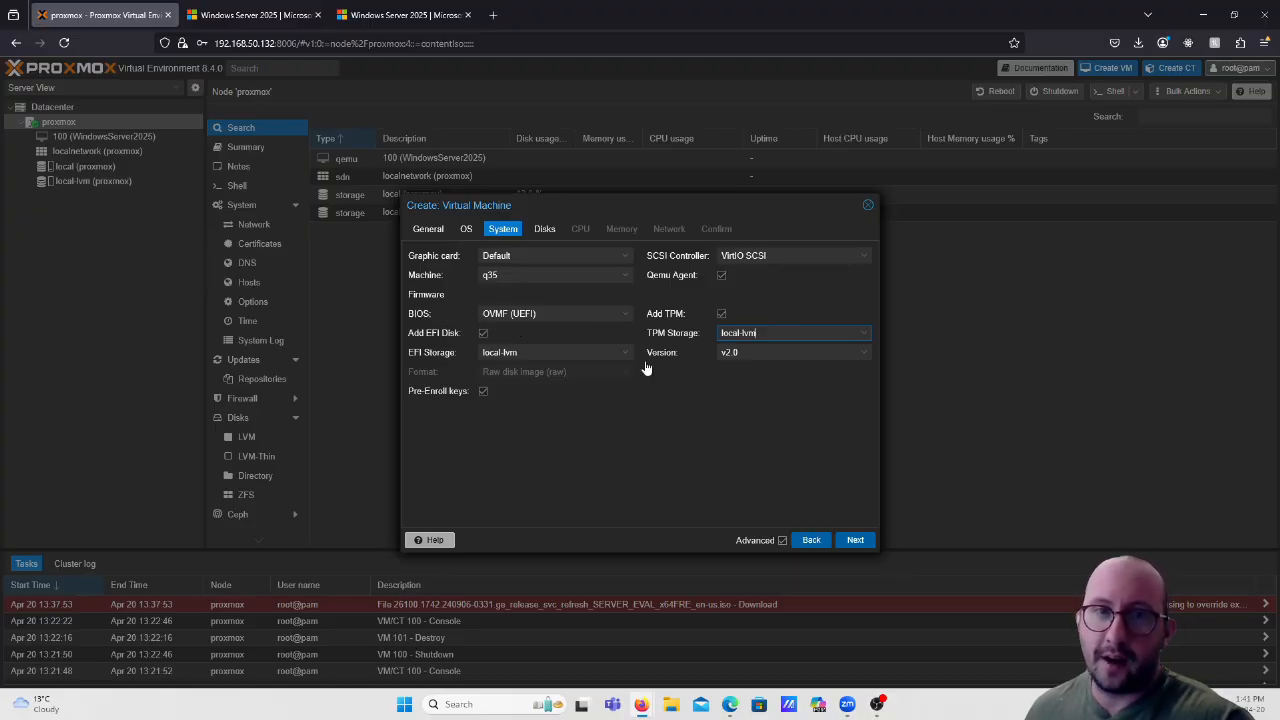
On the Disks tab, give the 32 GiB disk Write back caching and enable Discard.
click(855, 540)
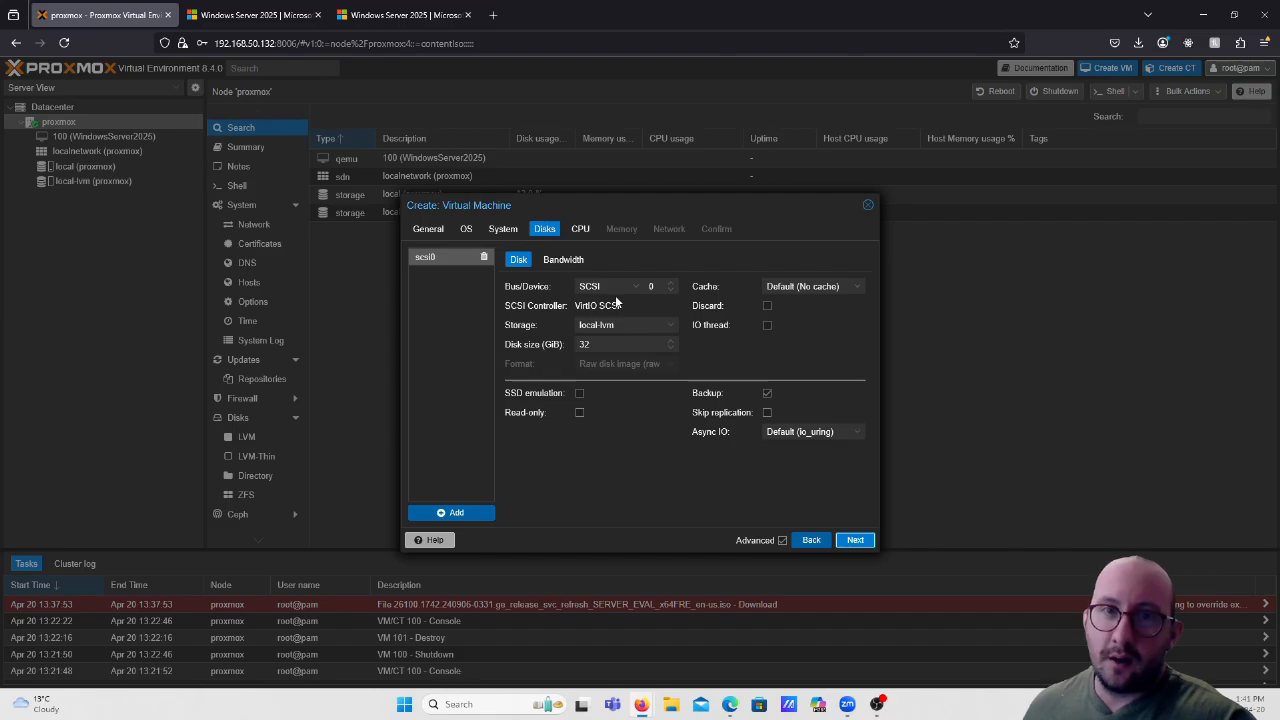
click(852, 288)
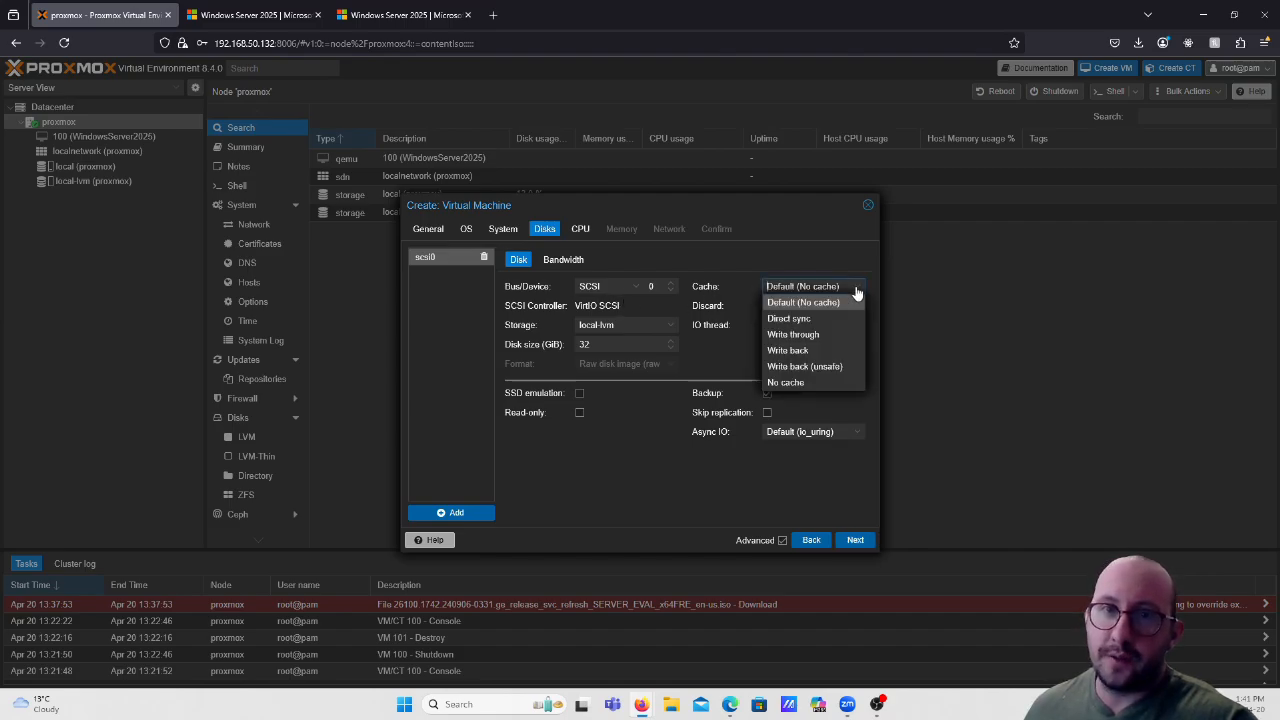
click(820, 351)
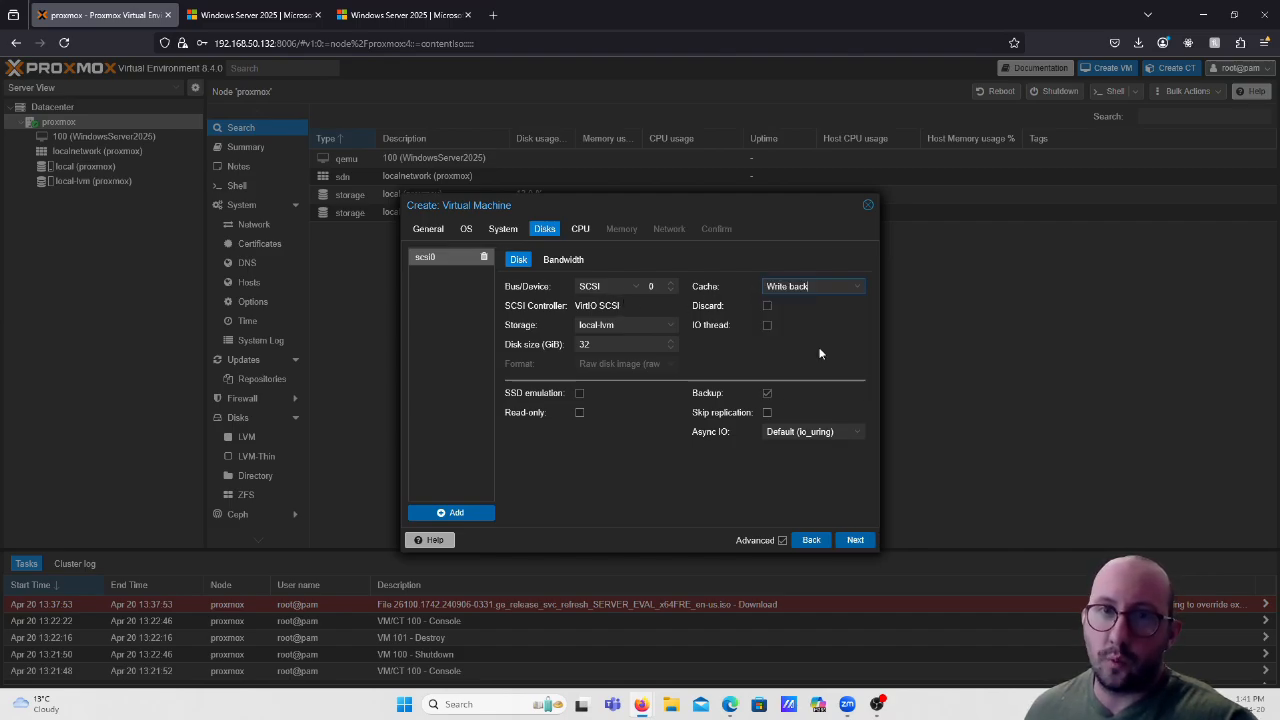
click(767, 307)
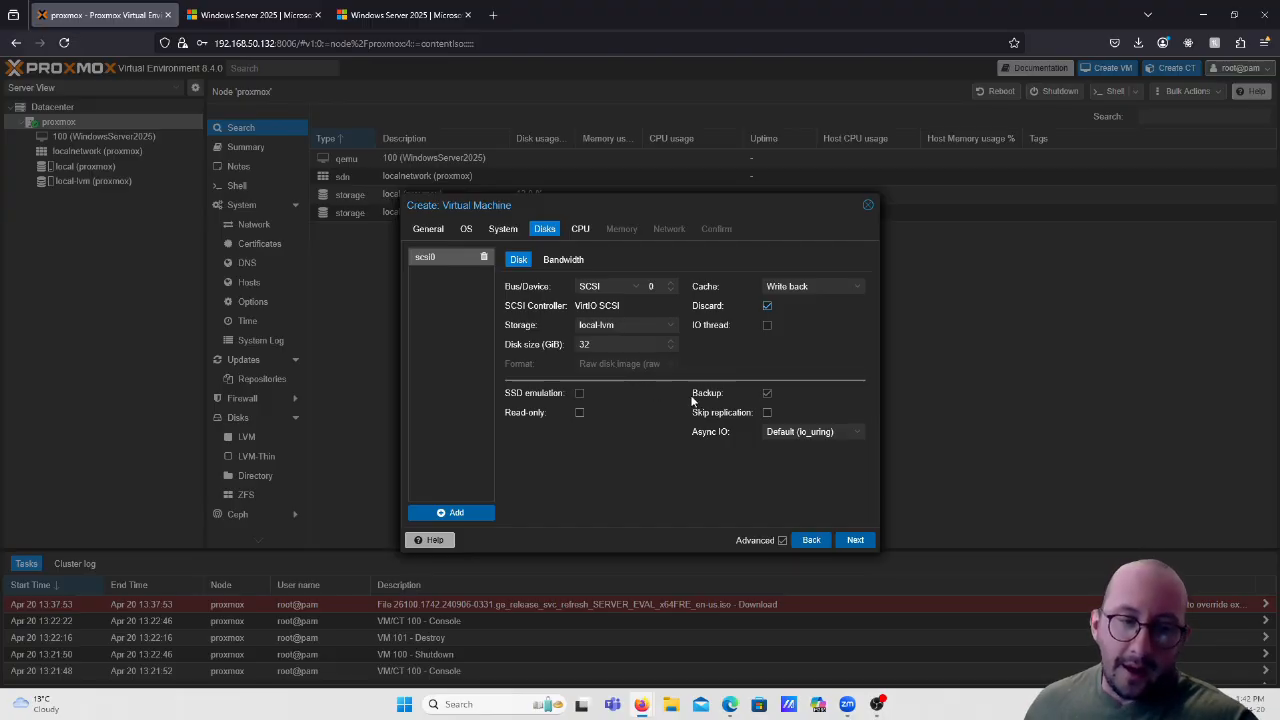
click(815, 286)
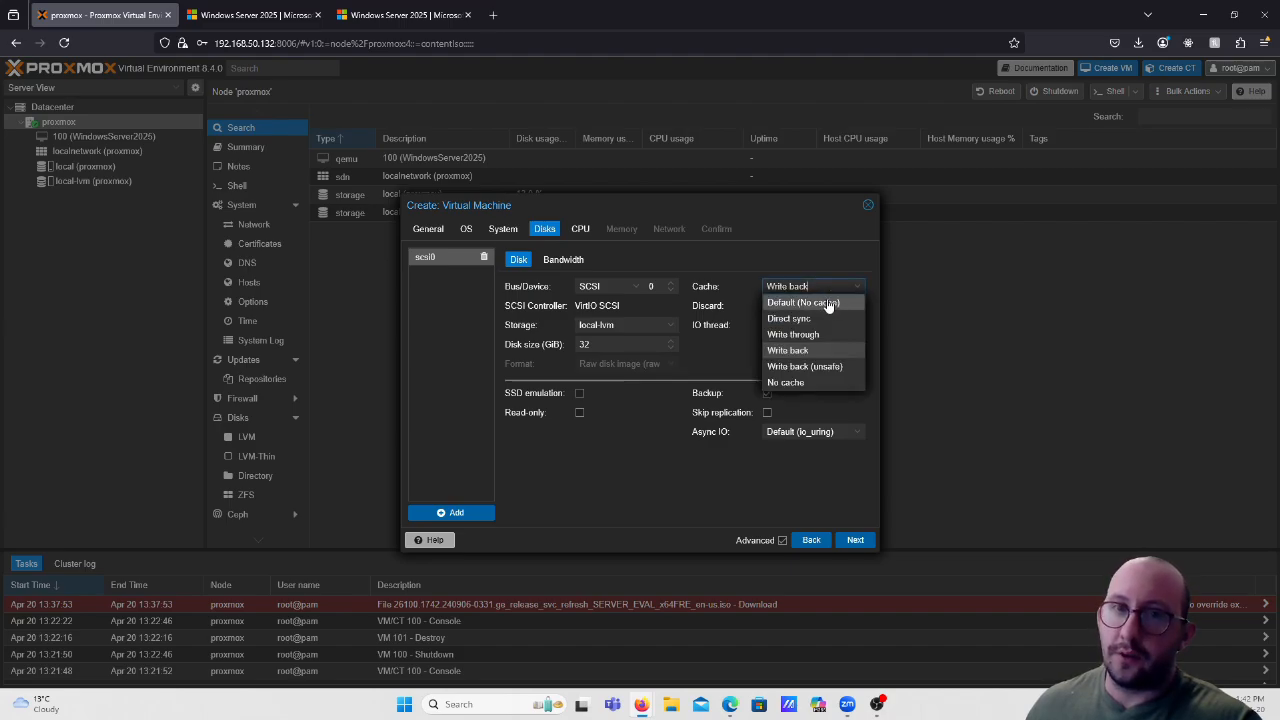
click(743, 280)
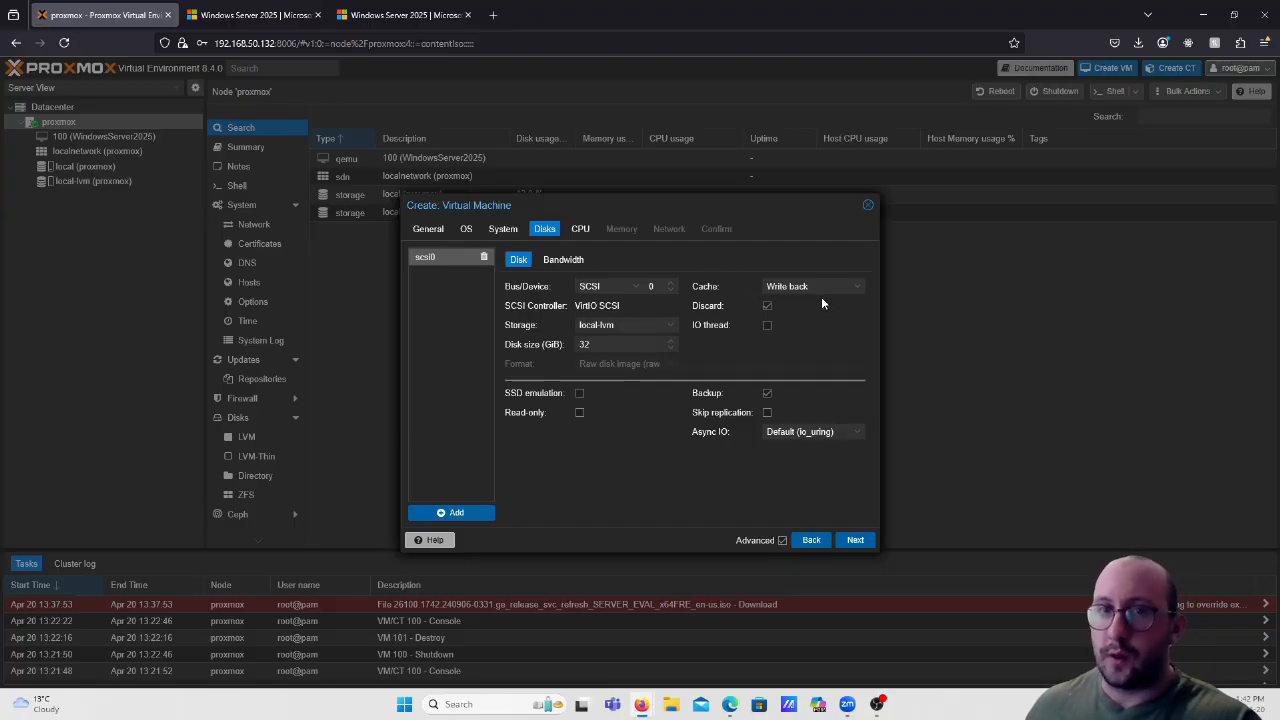
On the CPU tab, settle on 1 socket and 2 cores.
click(856, 541)
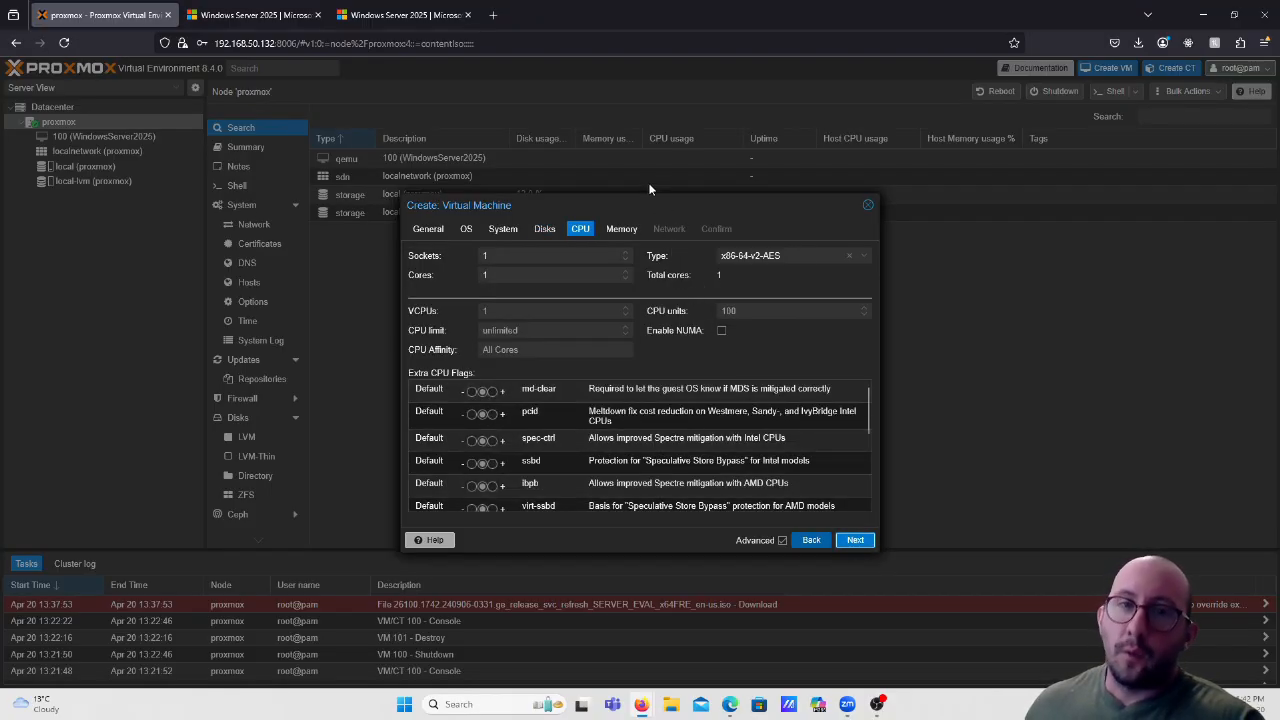
click(628, 276)
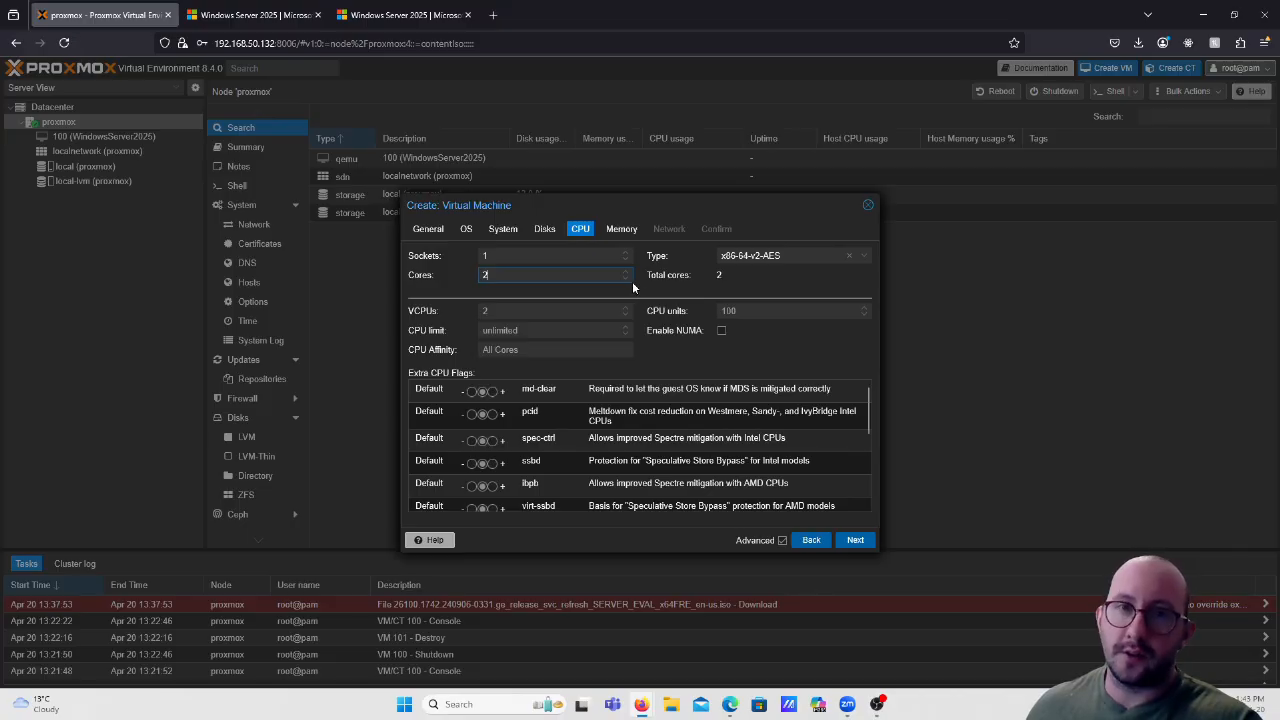
click(626, 279)
click(626, 252)
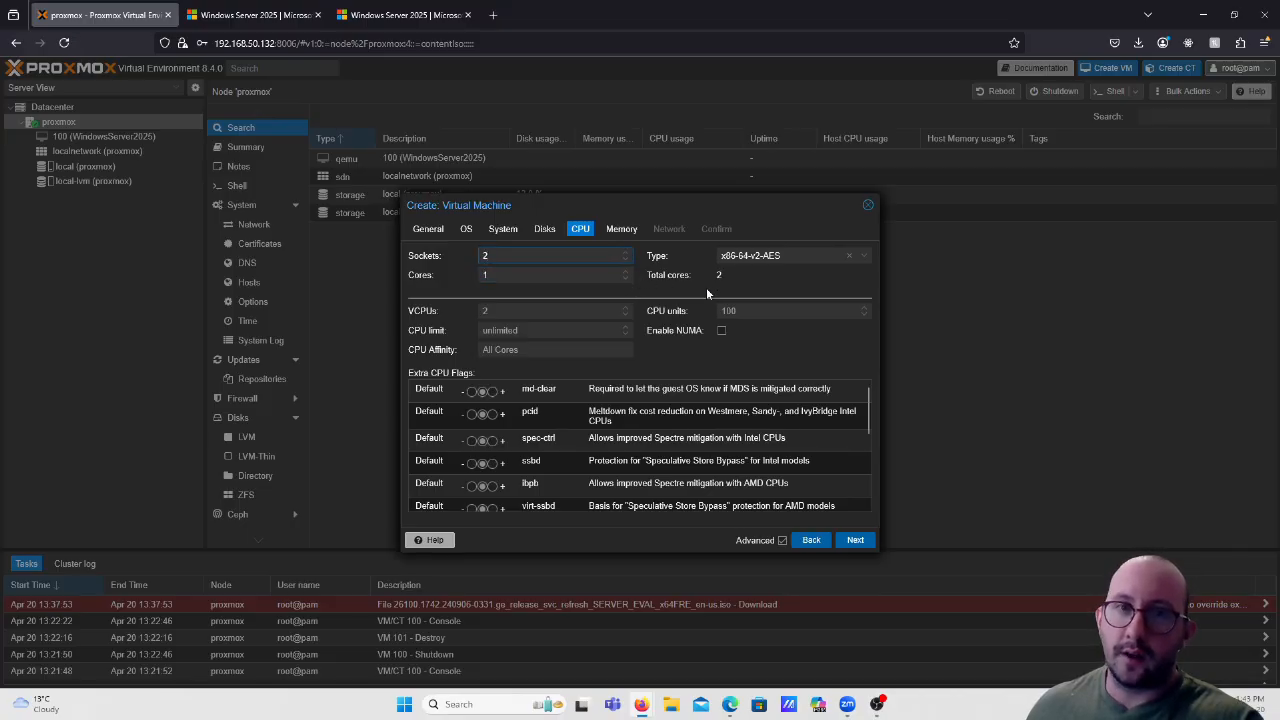
click(627, 260)
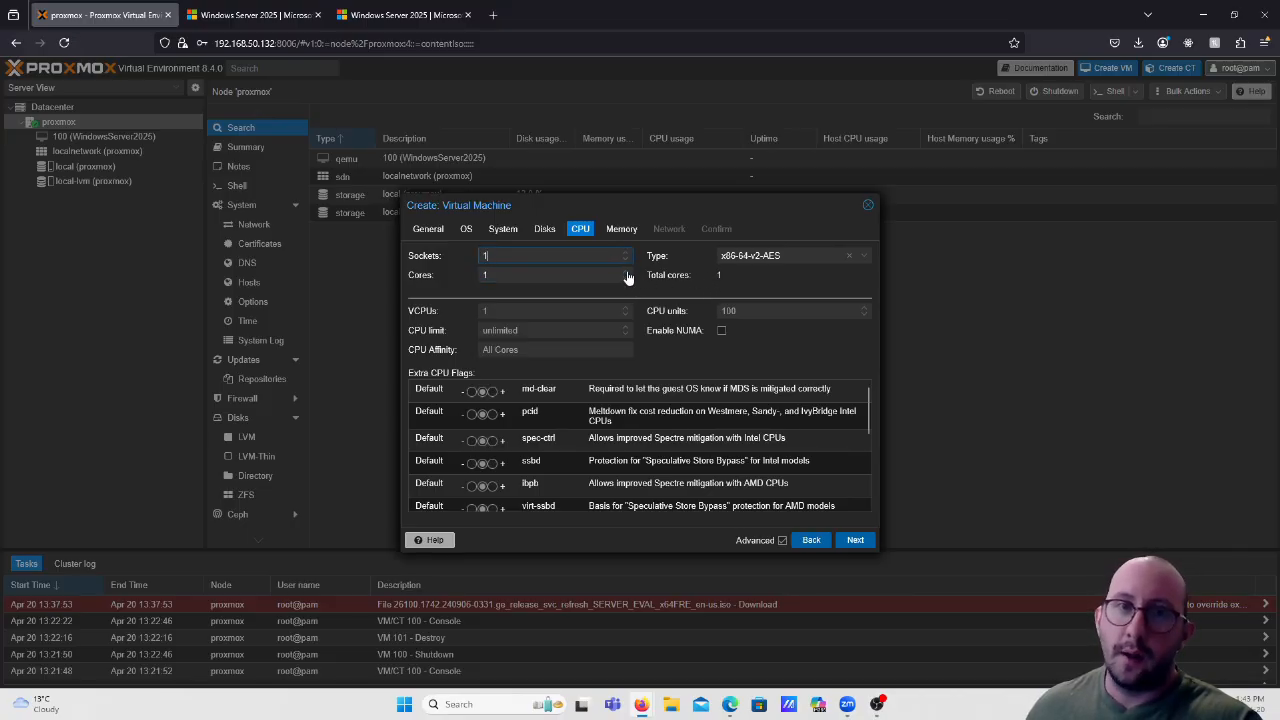
click(628, 277)
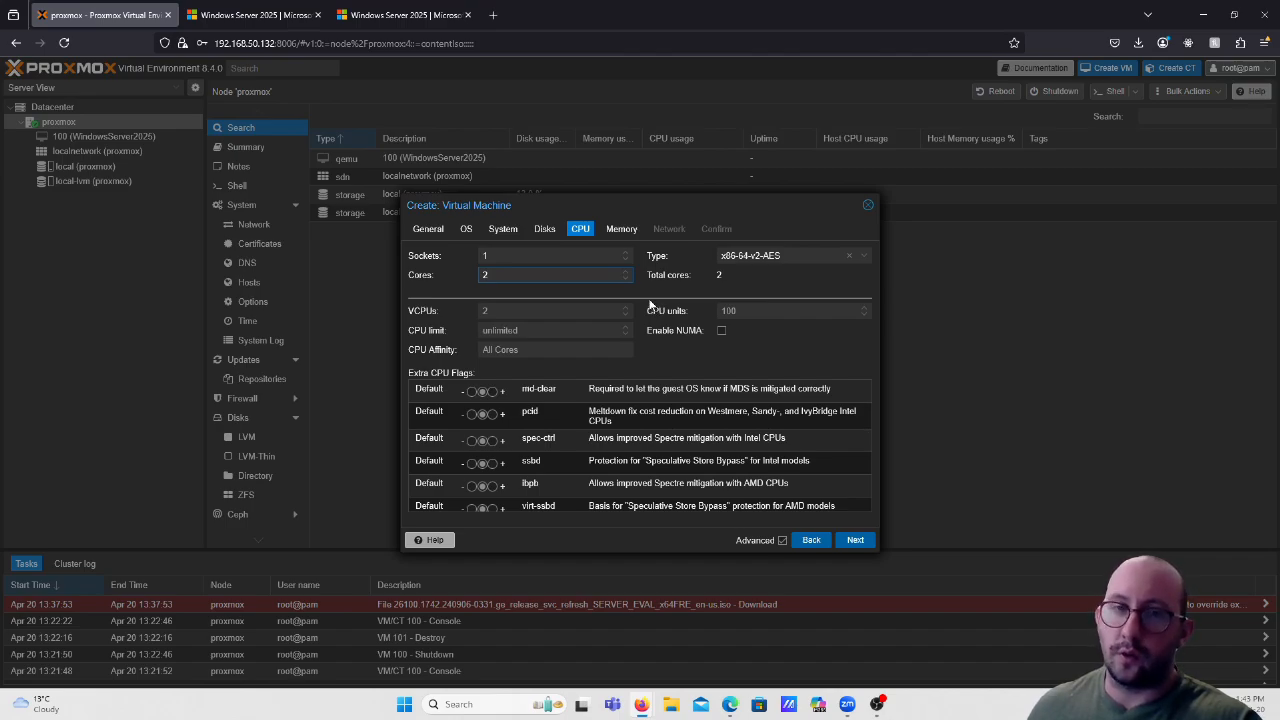
Open the CPU Type list and scroll down to the end of the available models.
click(861, 258)
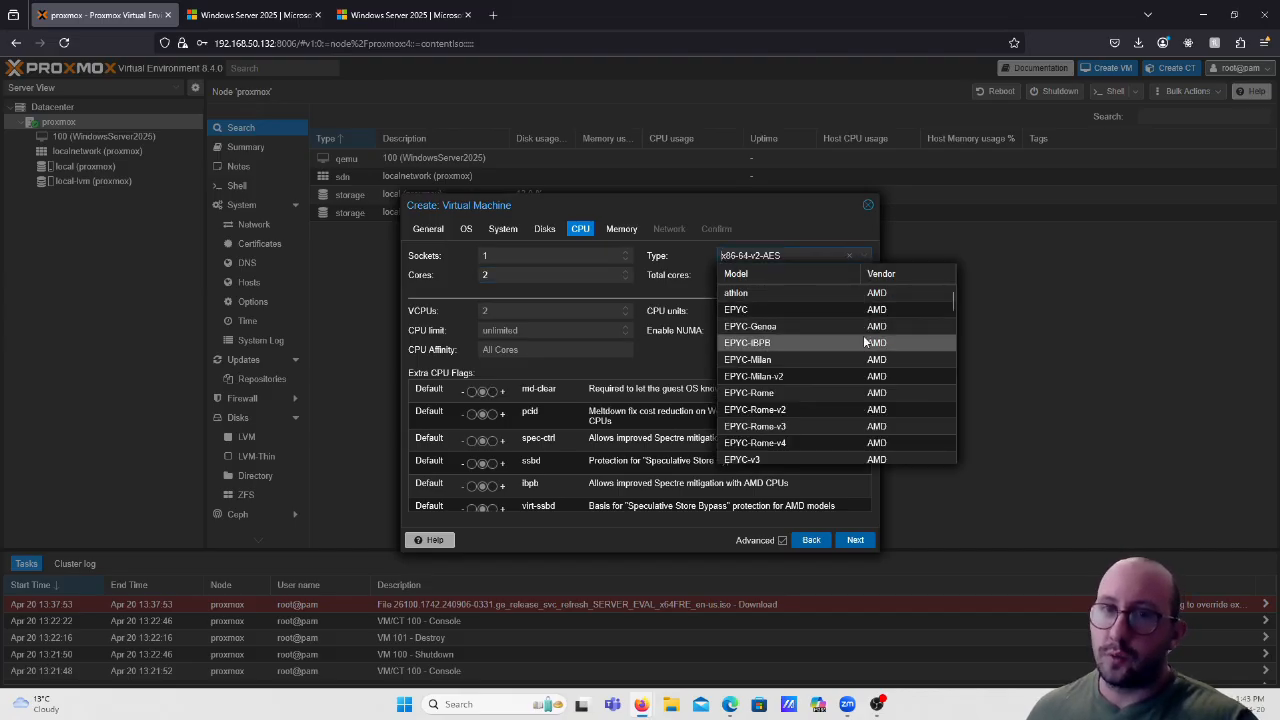
scroll(863, 340, down, 2)
scroll(863, 336, down, 10)
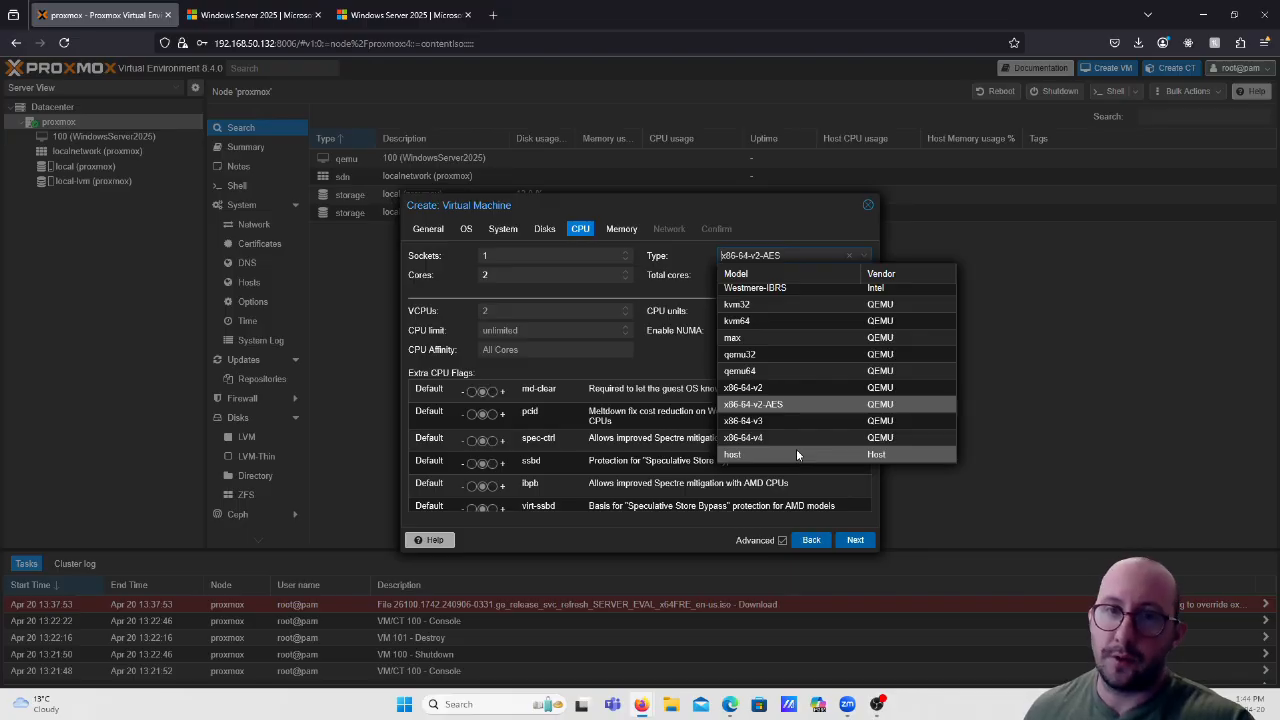
Select 'host' as the CPU type and continue to the 4096 MiB Memory settings.
click(797, 455)
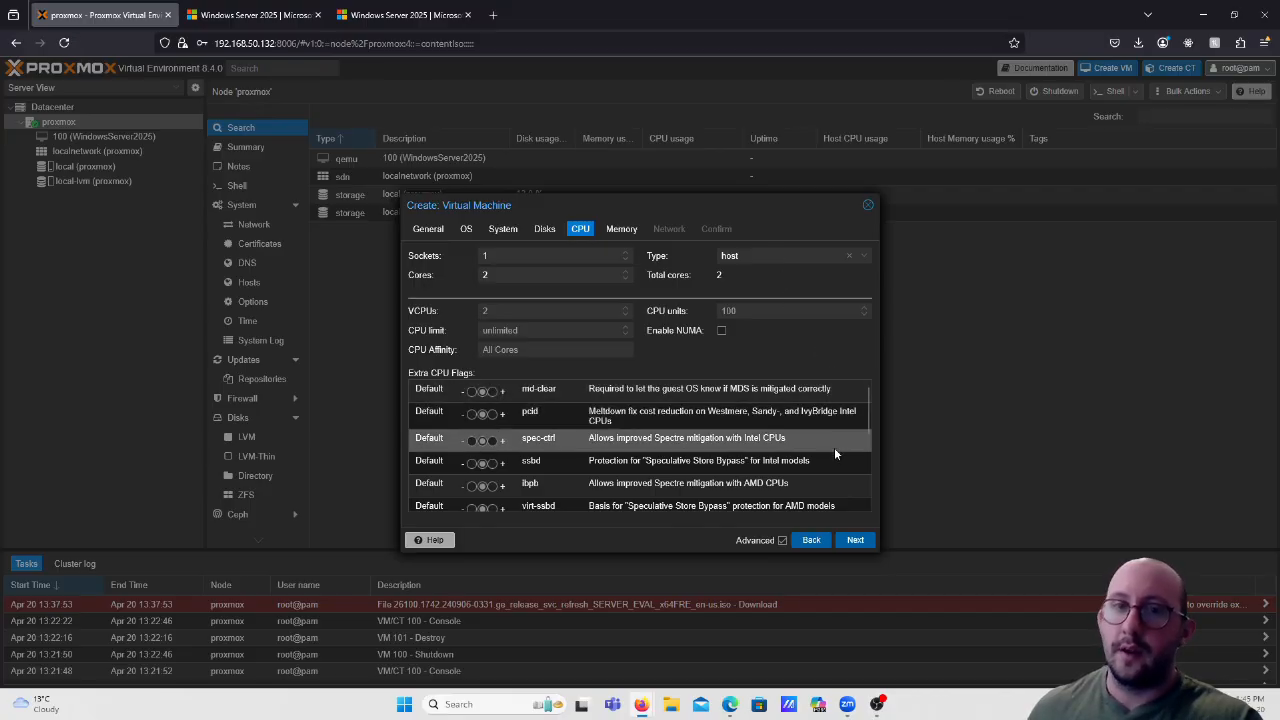
click(856, 540)
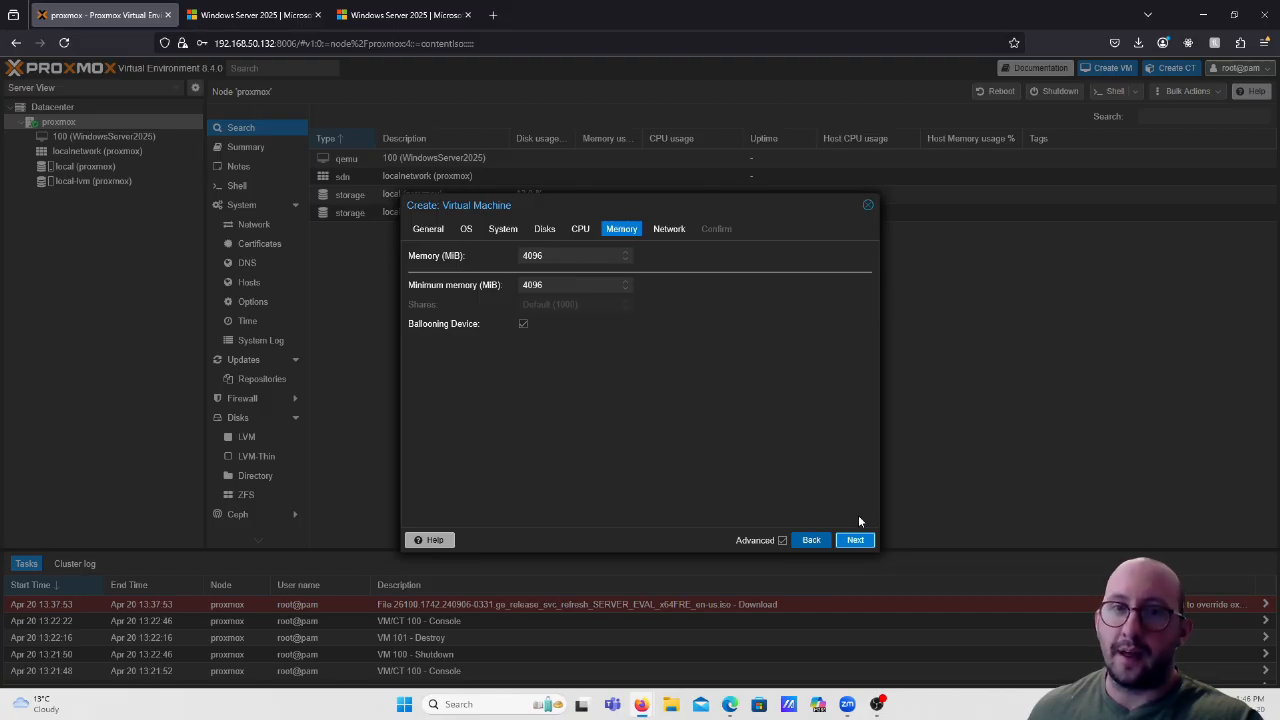
Move past the Memory and Network tabs to the Confirm summary.
click(857, 540)
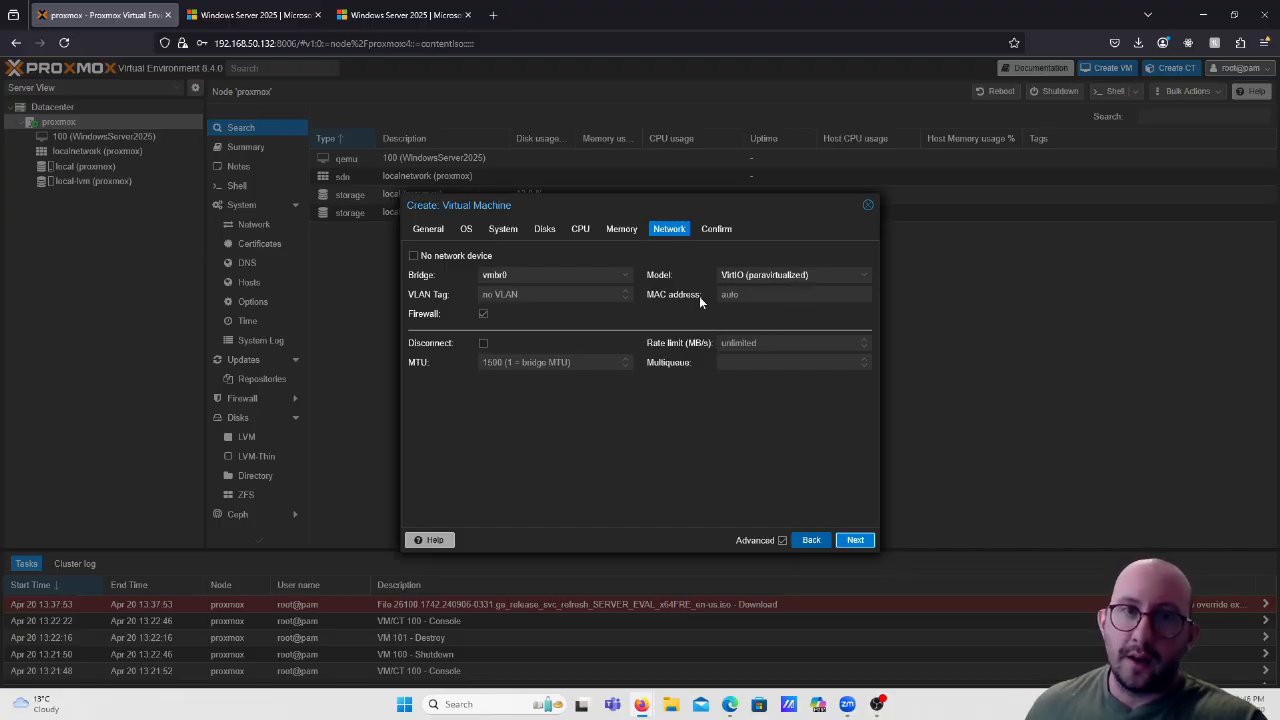
click(857, 541)
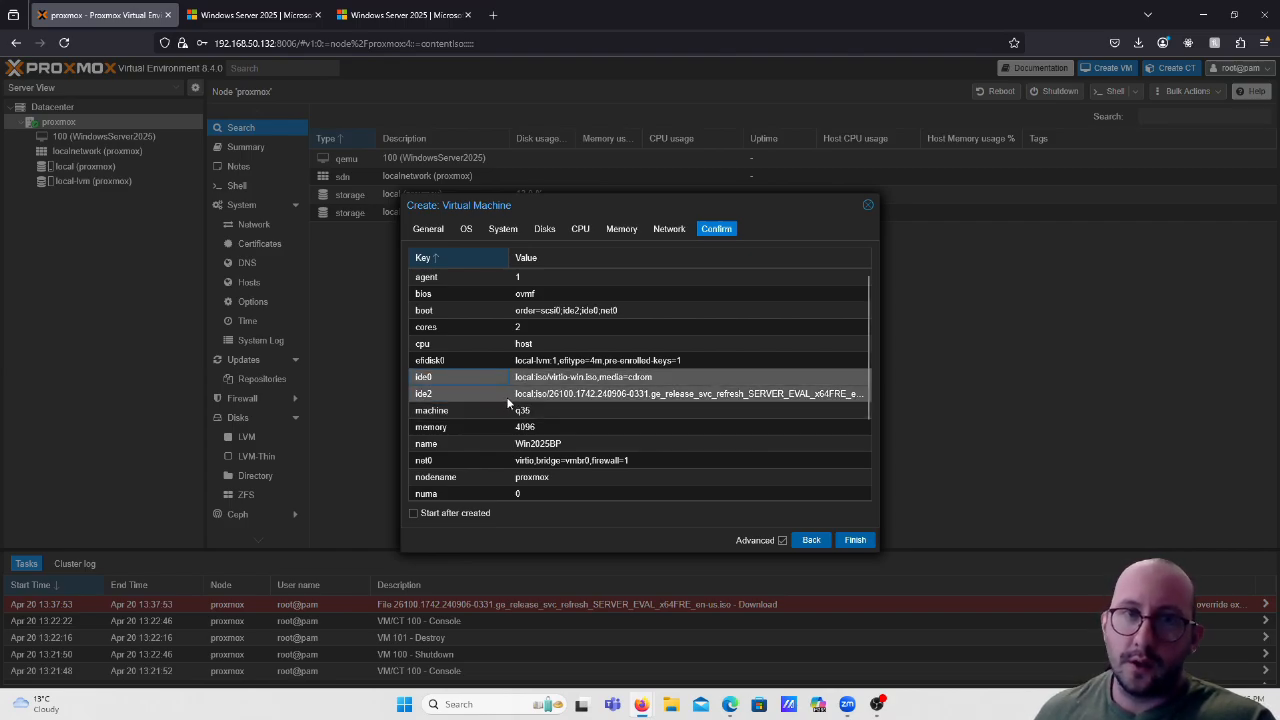
Review the General, OS, System and Confirm tabs, then create VM 101 Win2025BP.
click(467, 230)
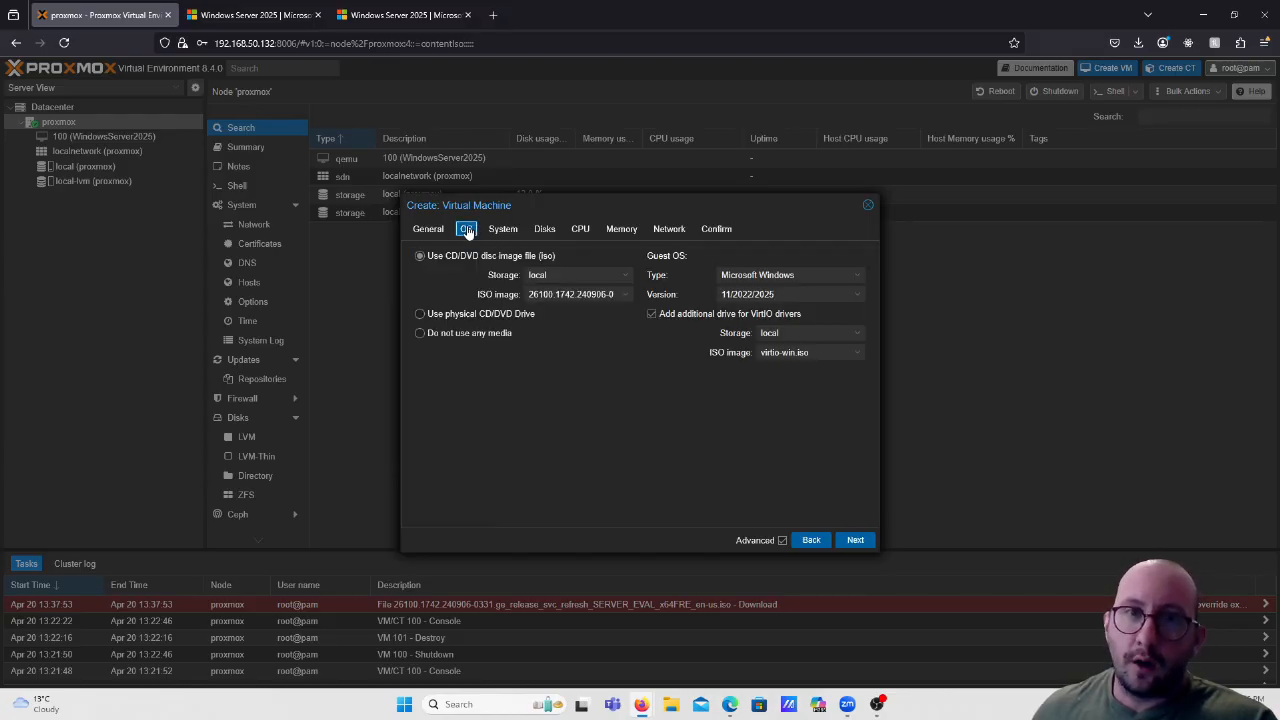
click(432, 232)
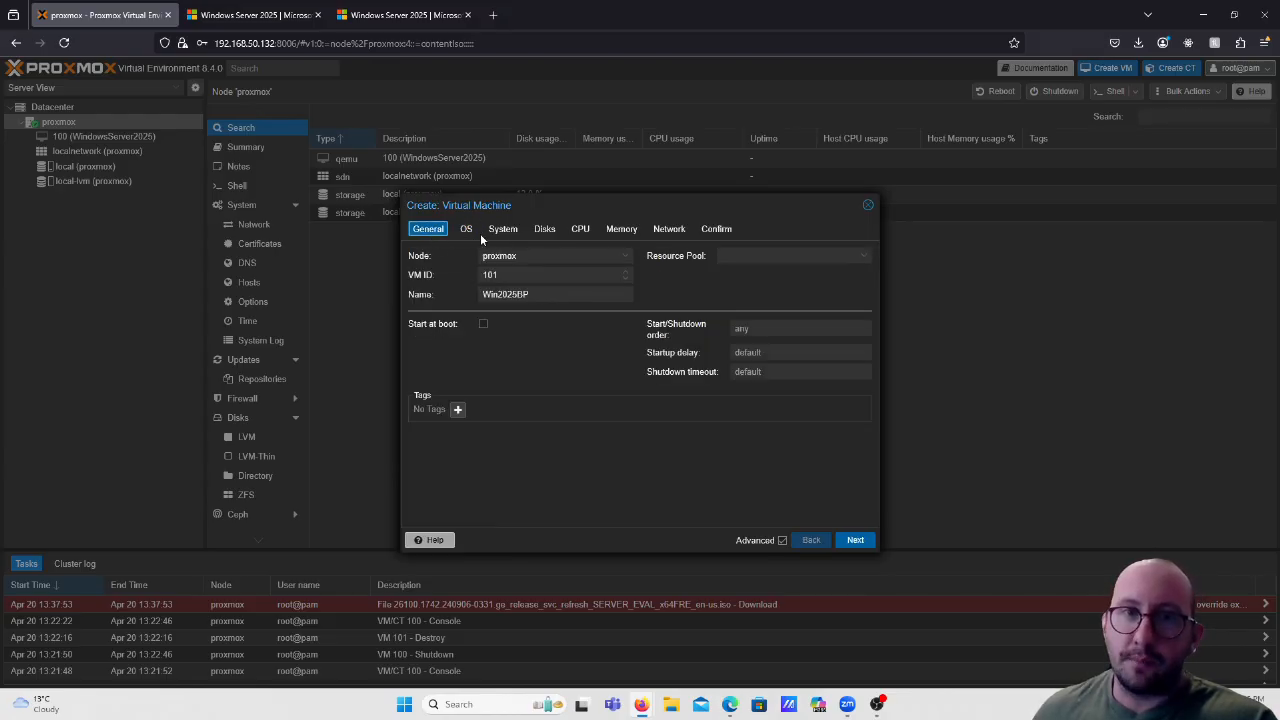
click(464, 232)
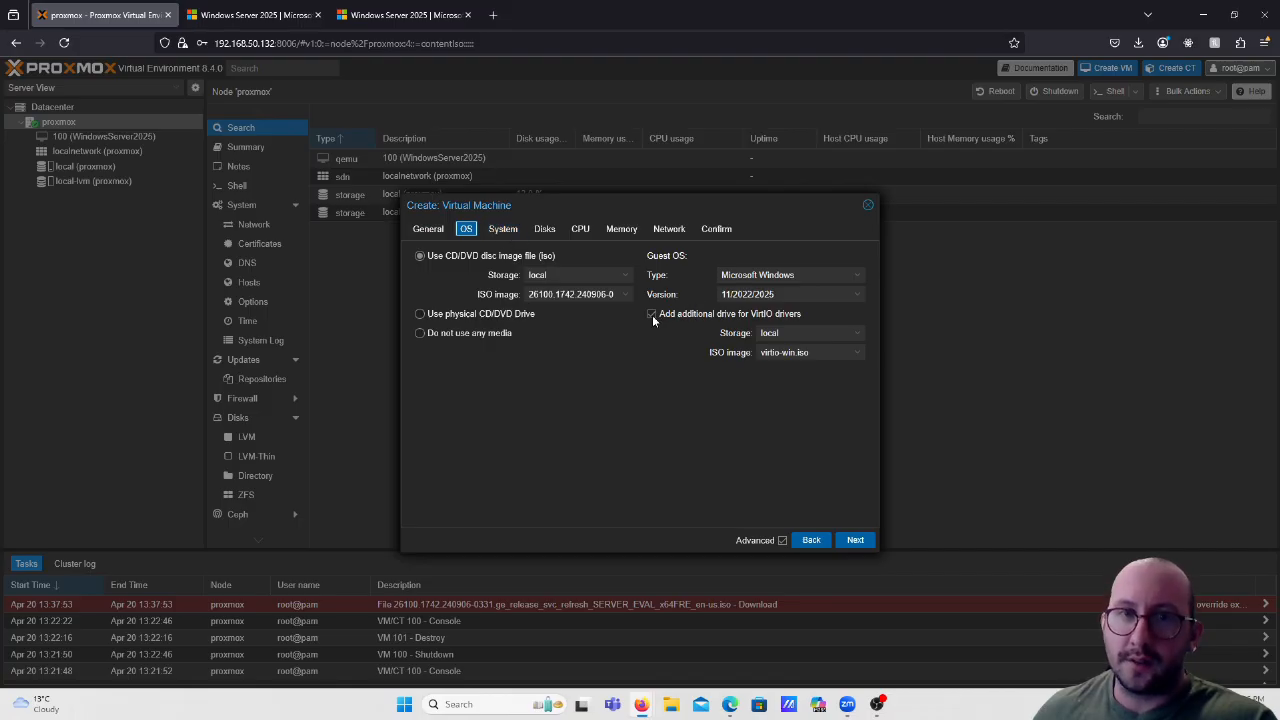
click(503, 235)
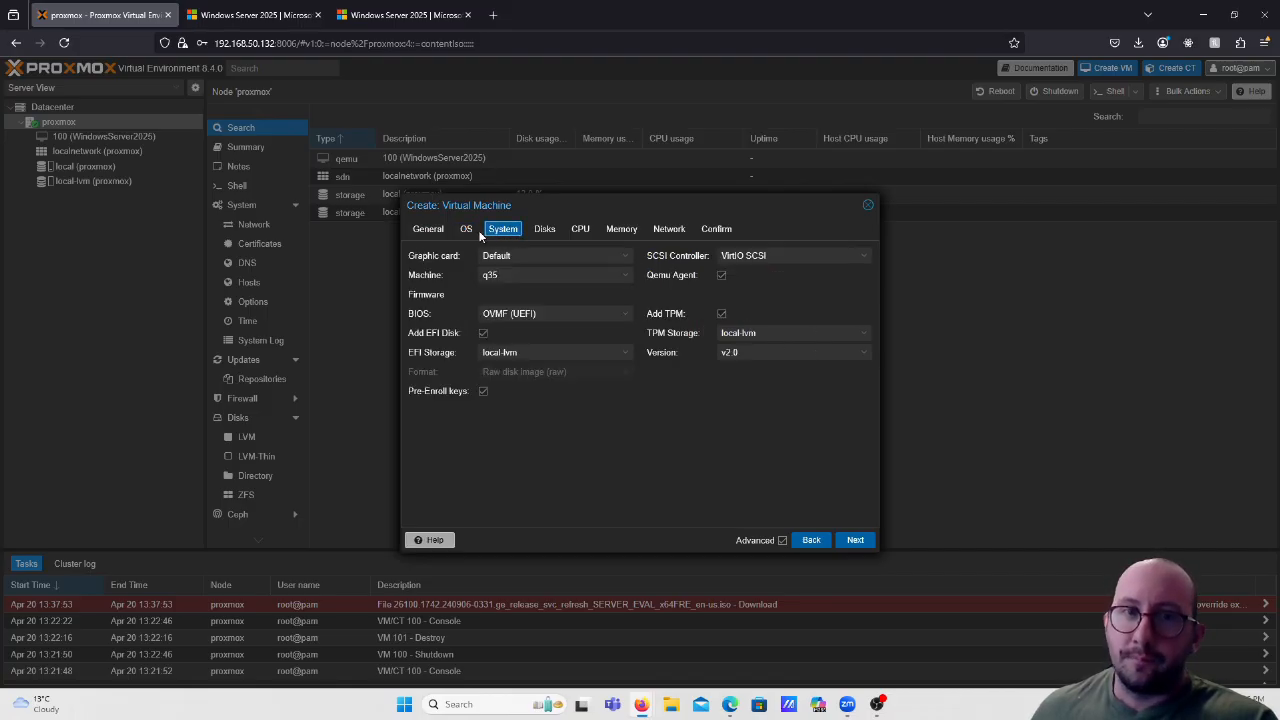
click(430, 232)
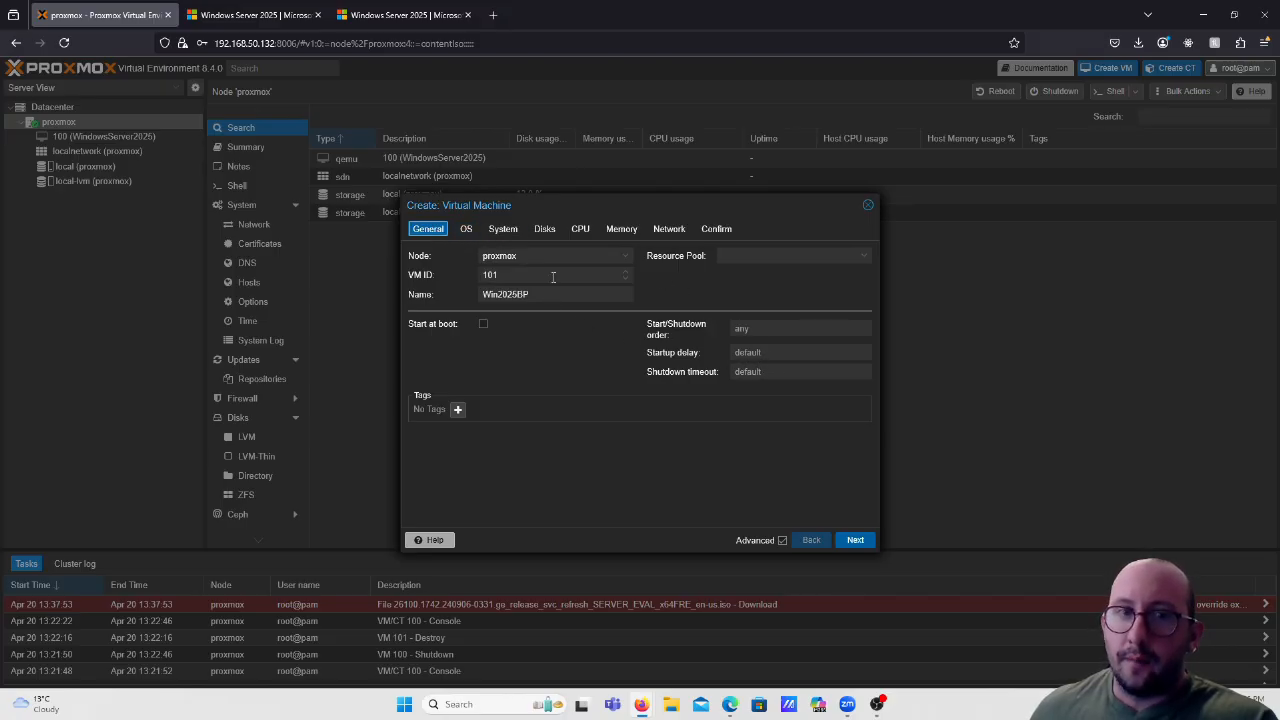
click(716, 230)
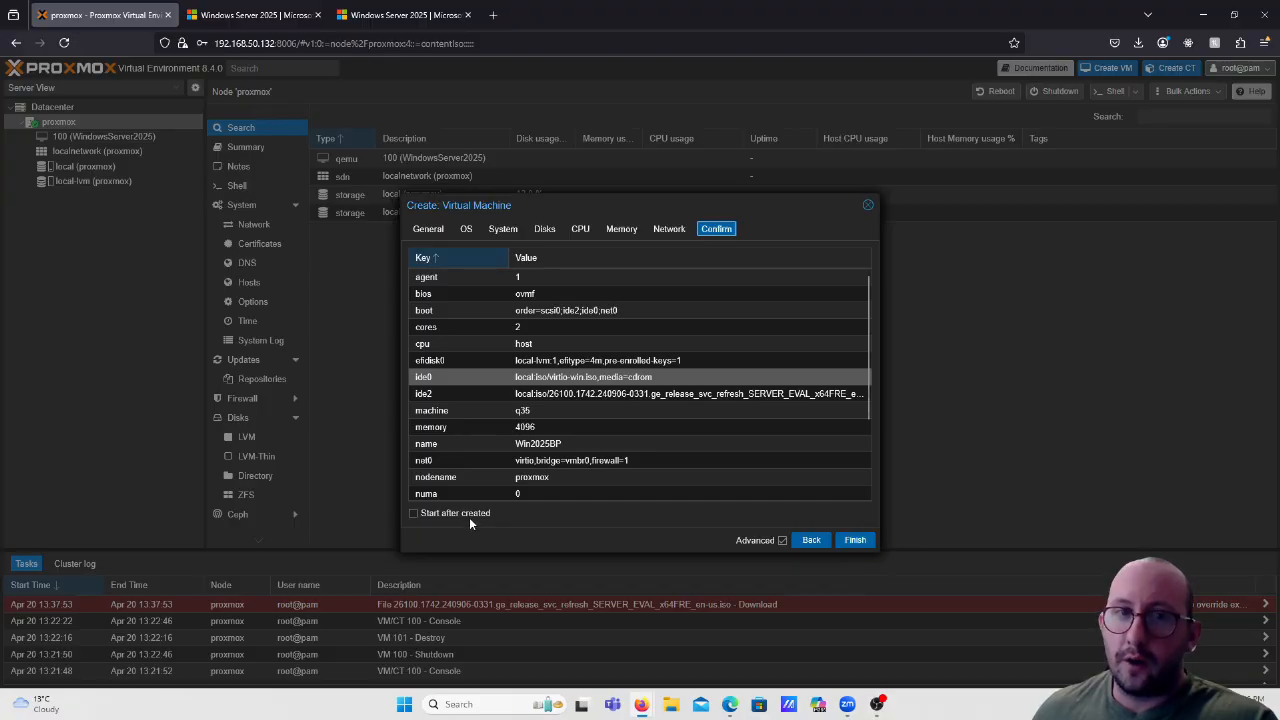
click(870, 542)
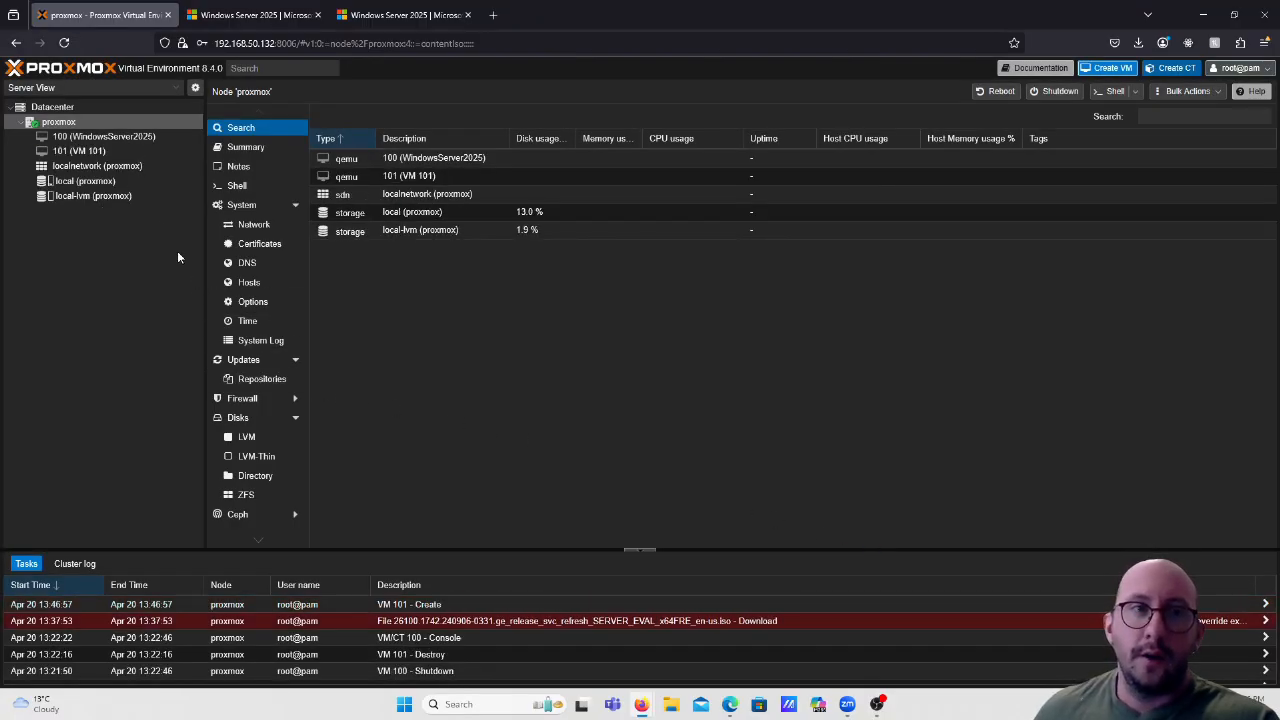
In VM 101's Hardware list, load the Windows Server evaluation ISO into drive ide0.
click(92, 155)
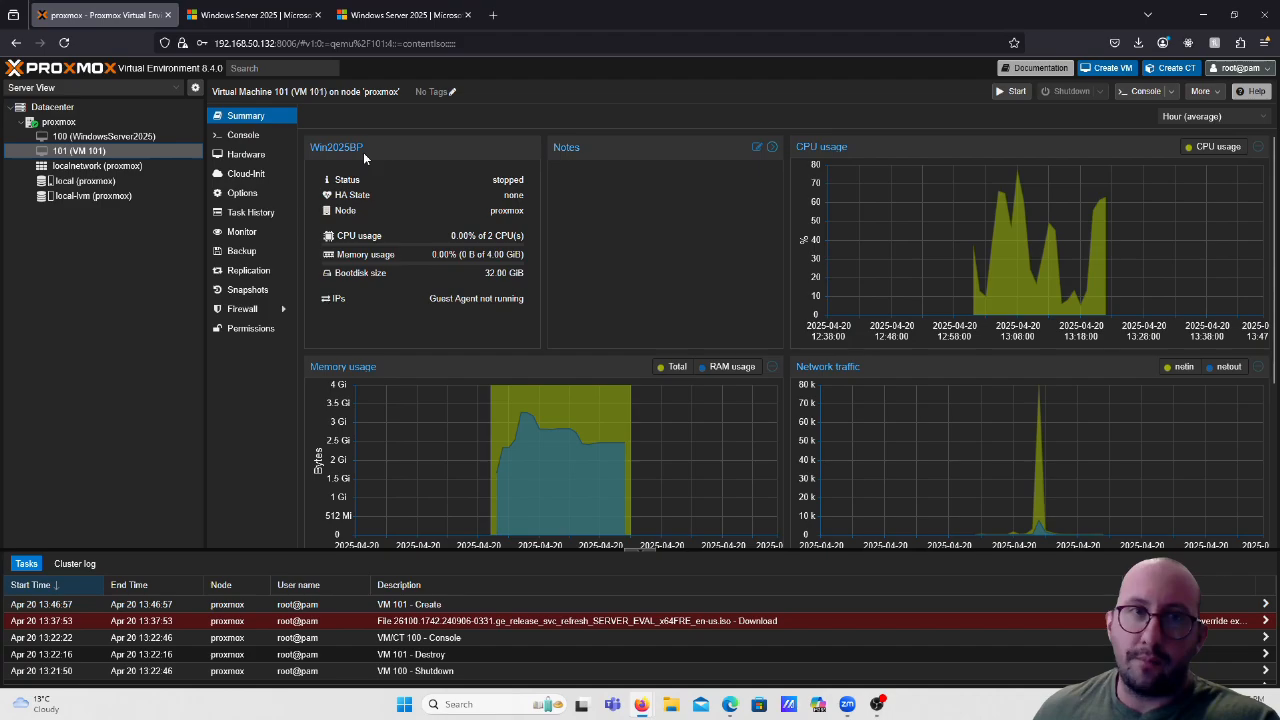
click(244, 158)
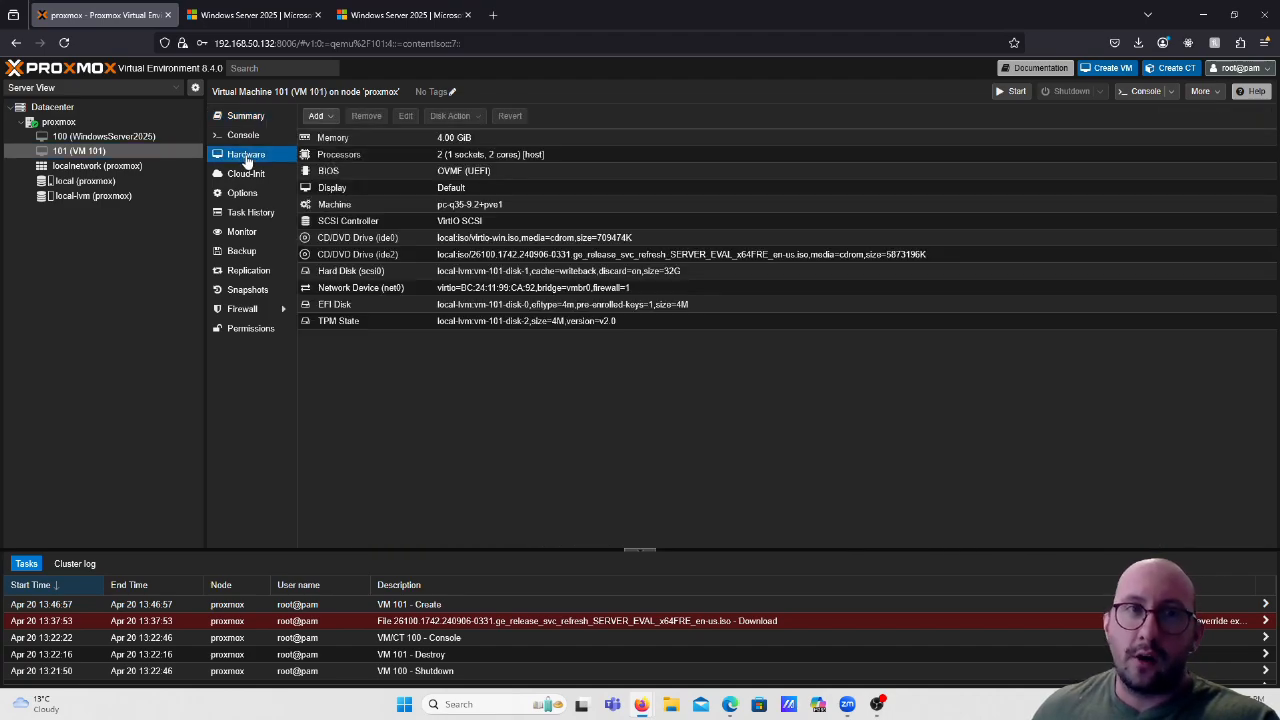
click(372, 240)
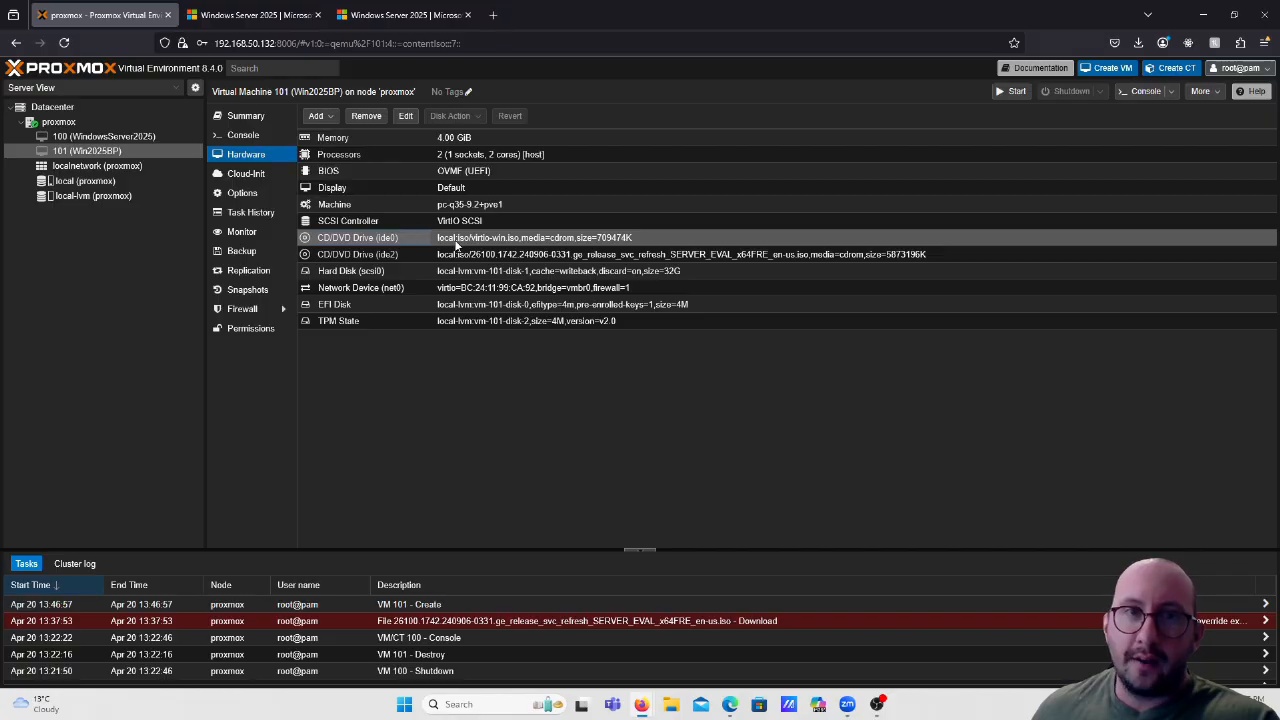
click(405, 115)
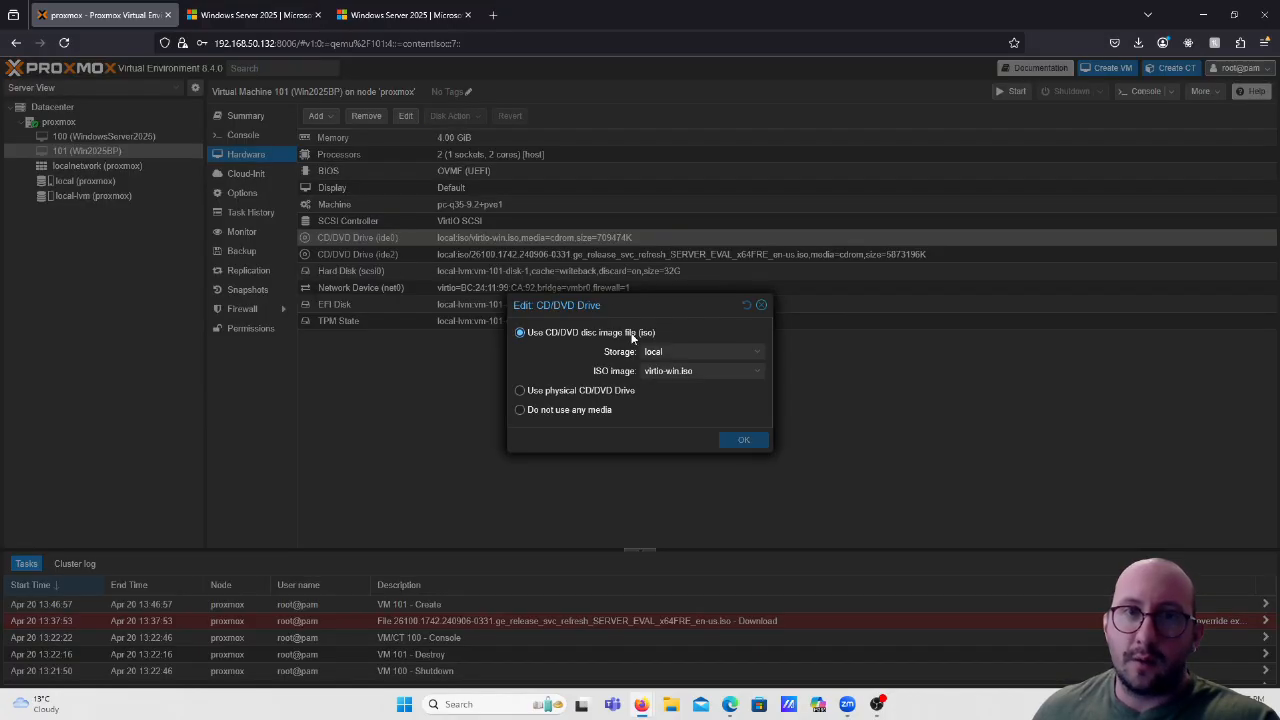
click(710, 370)
click(746, 409)
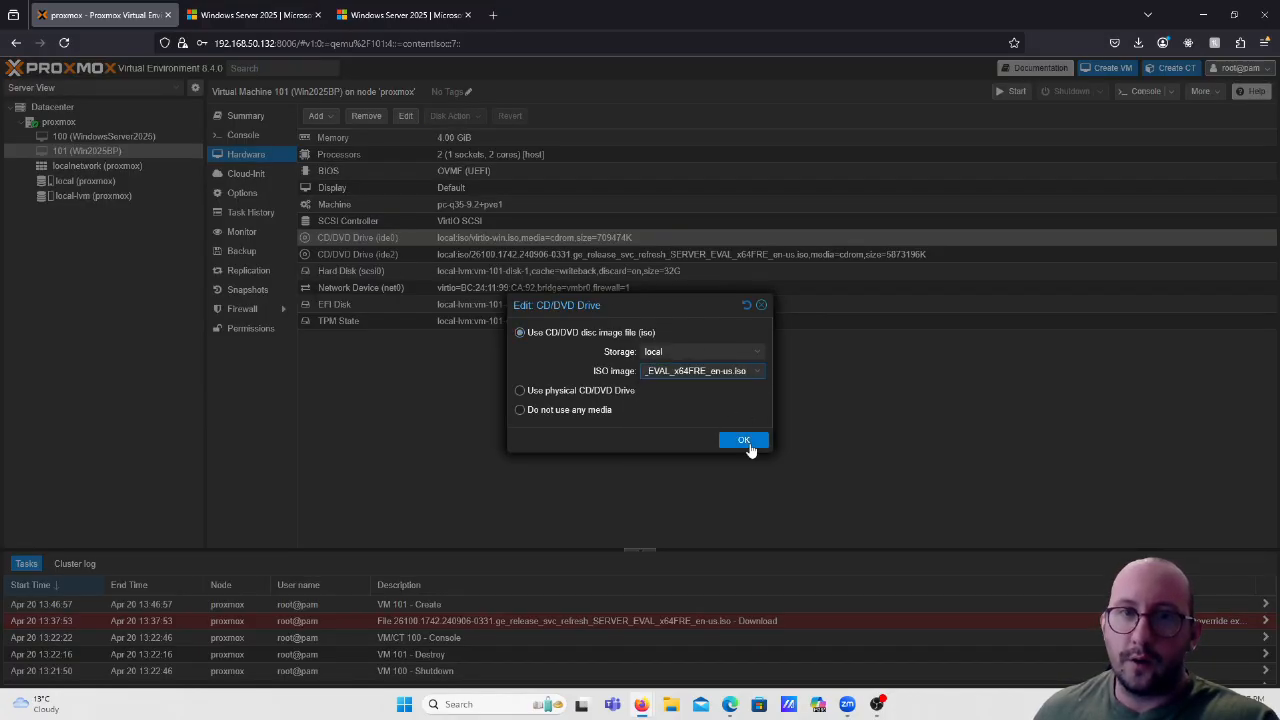
click(746, 442)
Load virtio-win.iso into CD/DVD drive ide2.
click(419, 255)
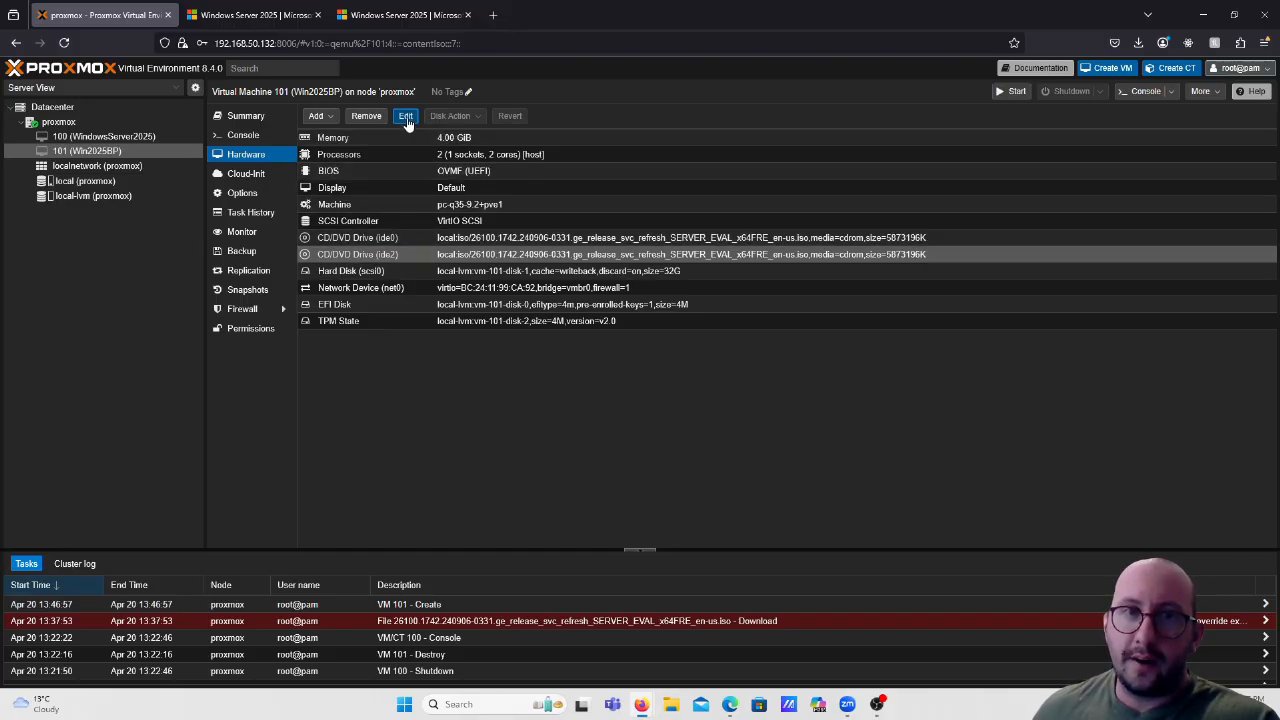
click(405, 115)
click(710, 370)
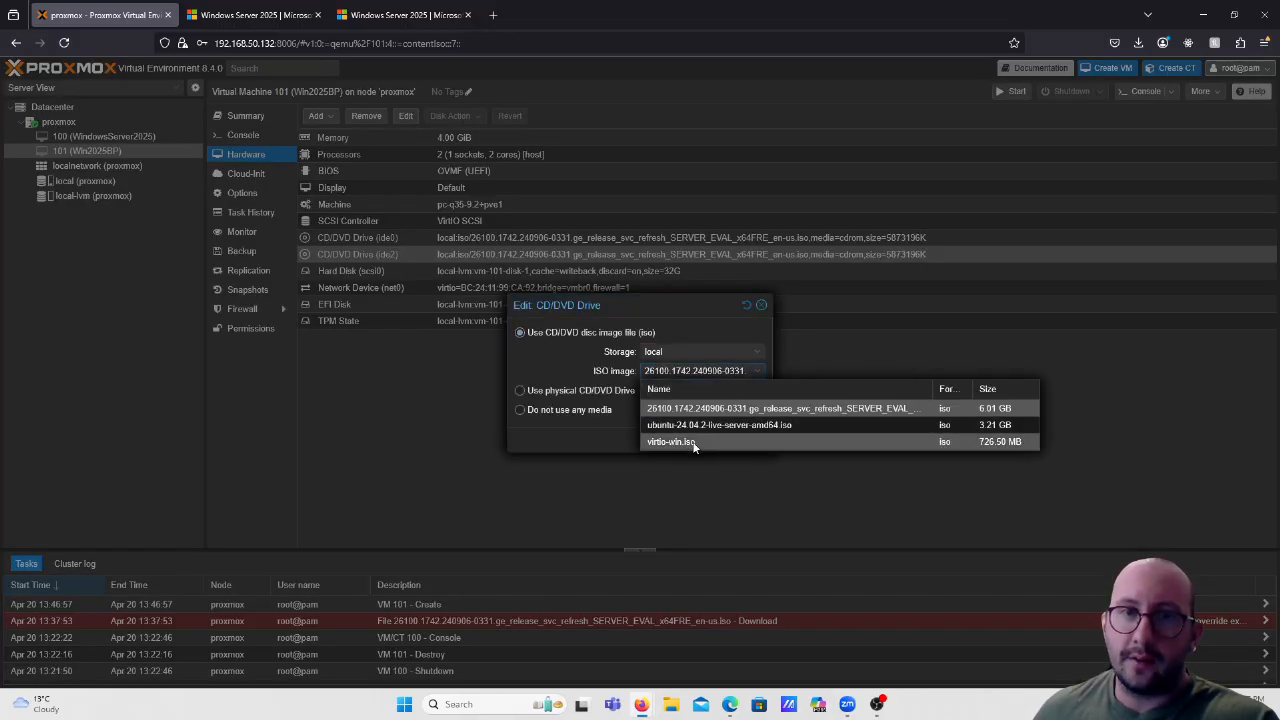
click(696, 442)
click(750, 441)
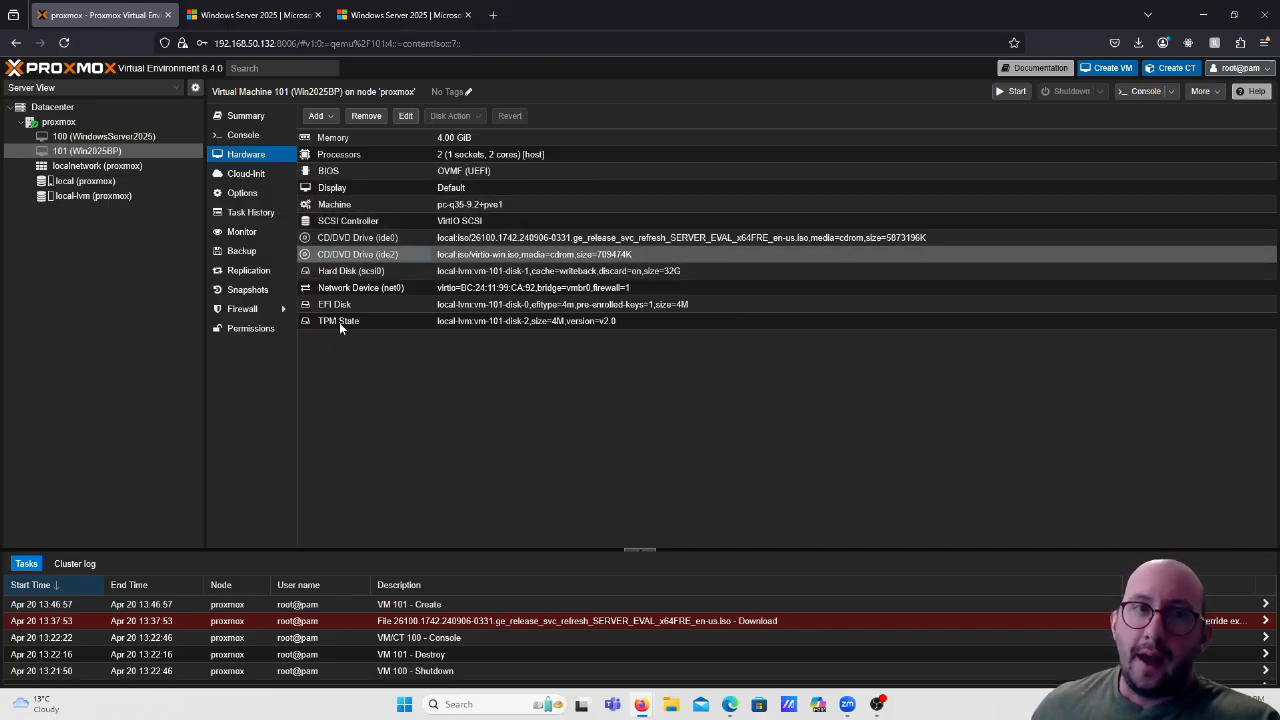
Start VM 101 and switch to its Console view.
click(1015, 92)
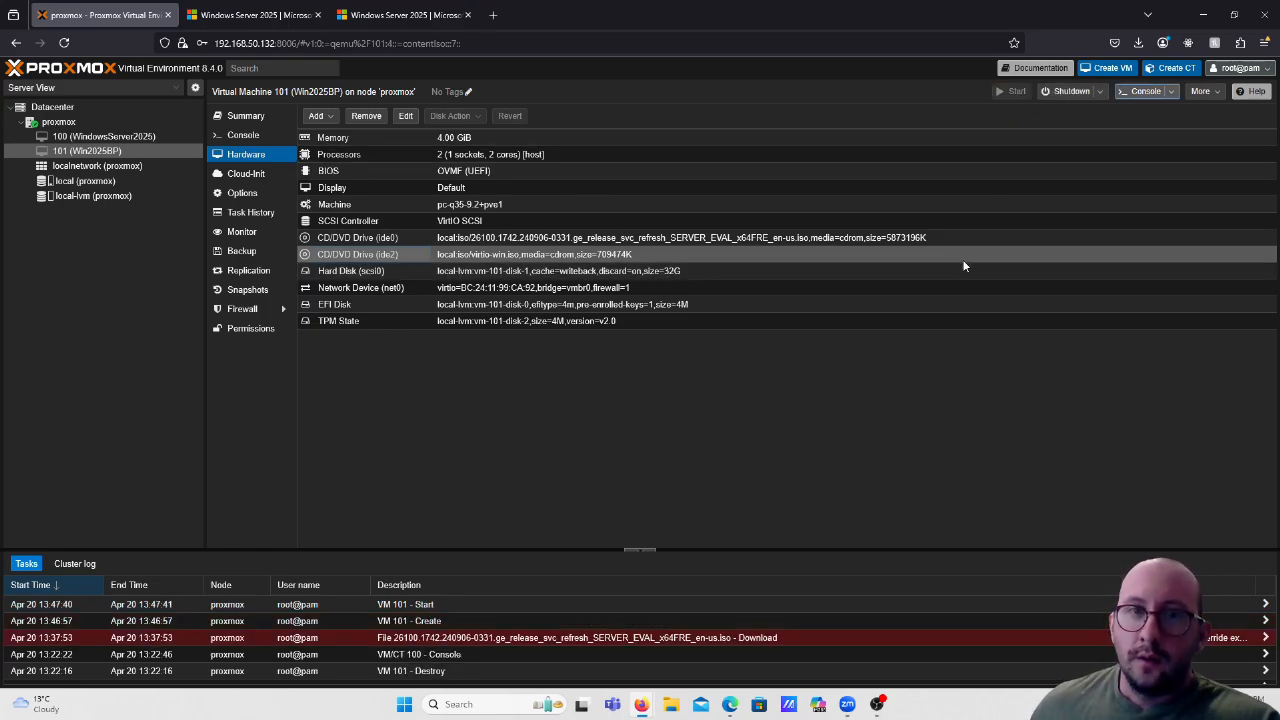
click(251, 143)
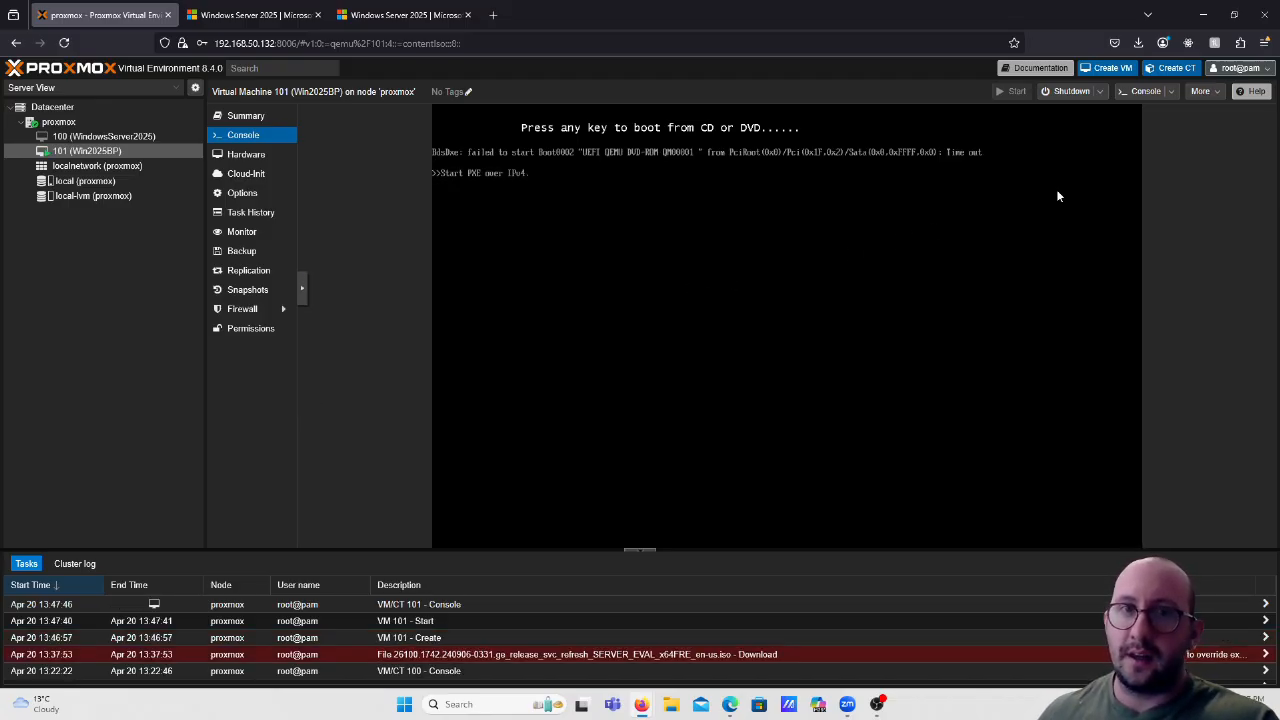
Reboot VM 101 from the Shutdown menu and confirm with Yes.
click(1100, 91)
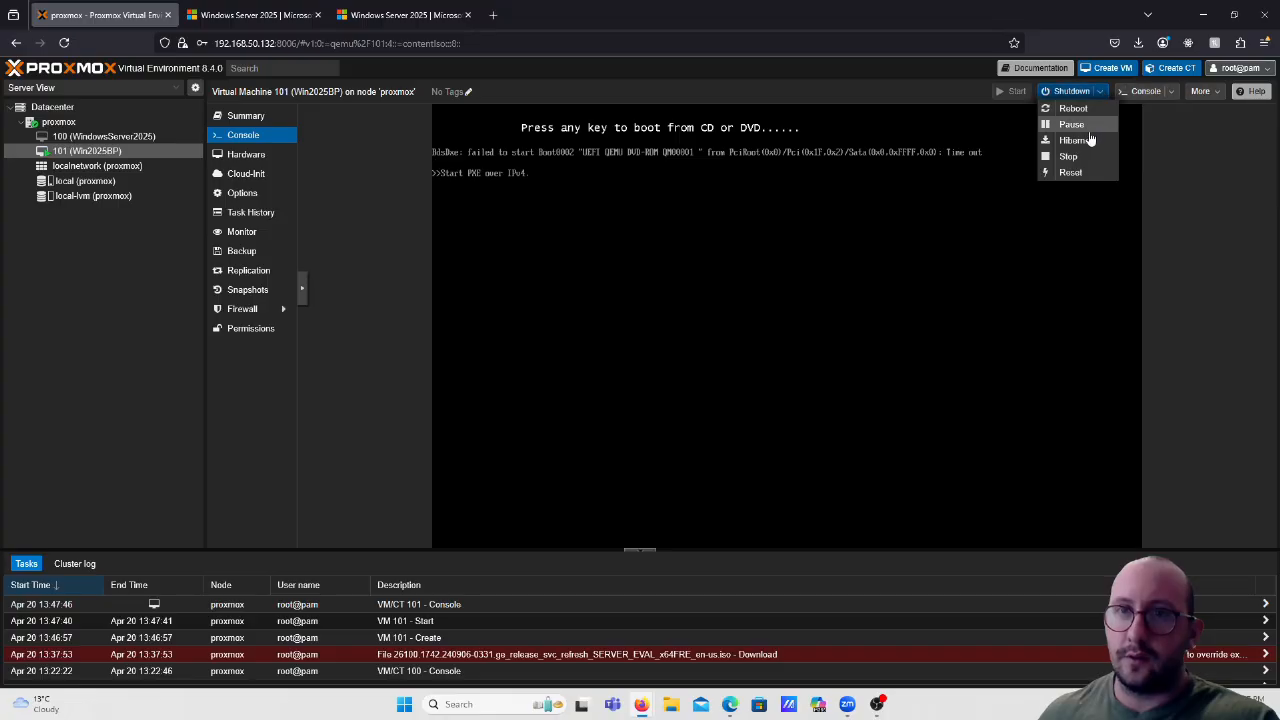
click(1072, 124)
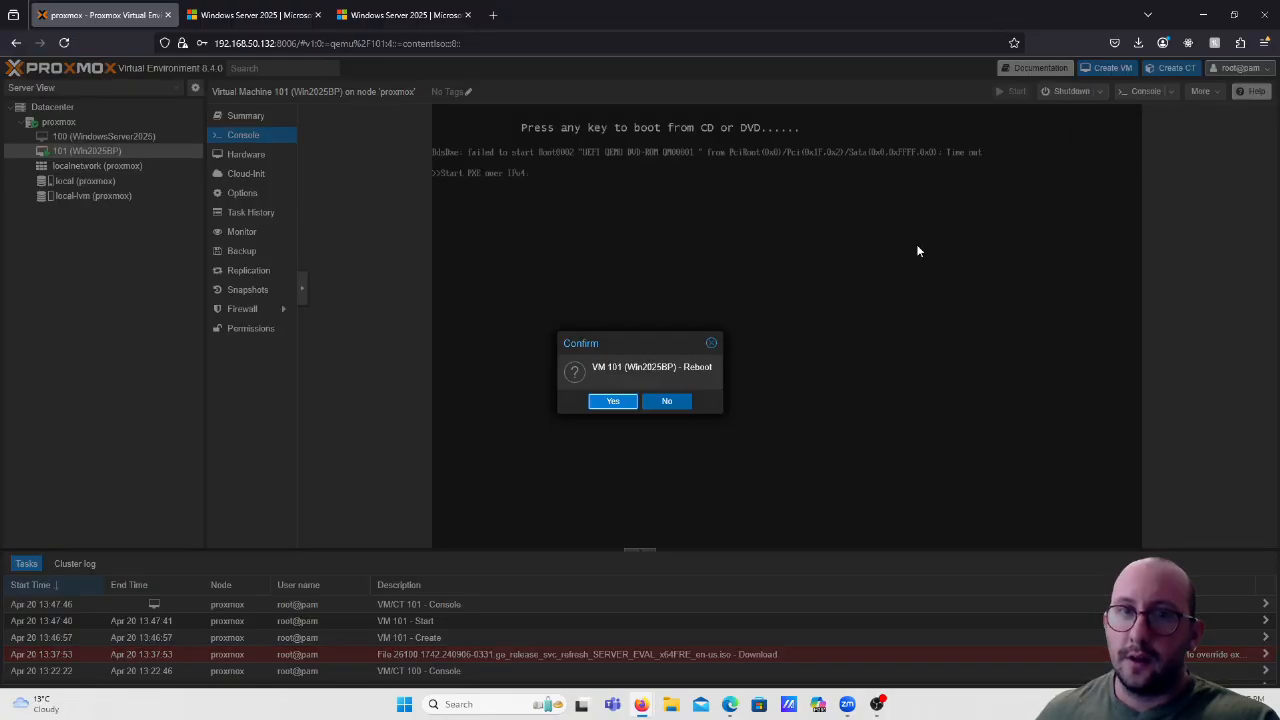
click(611, 404)
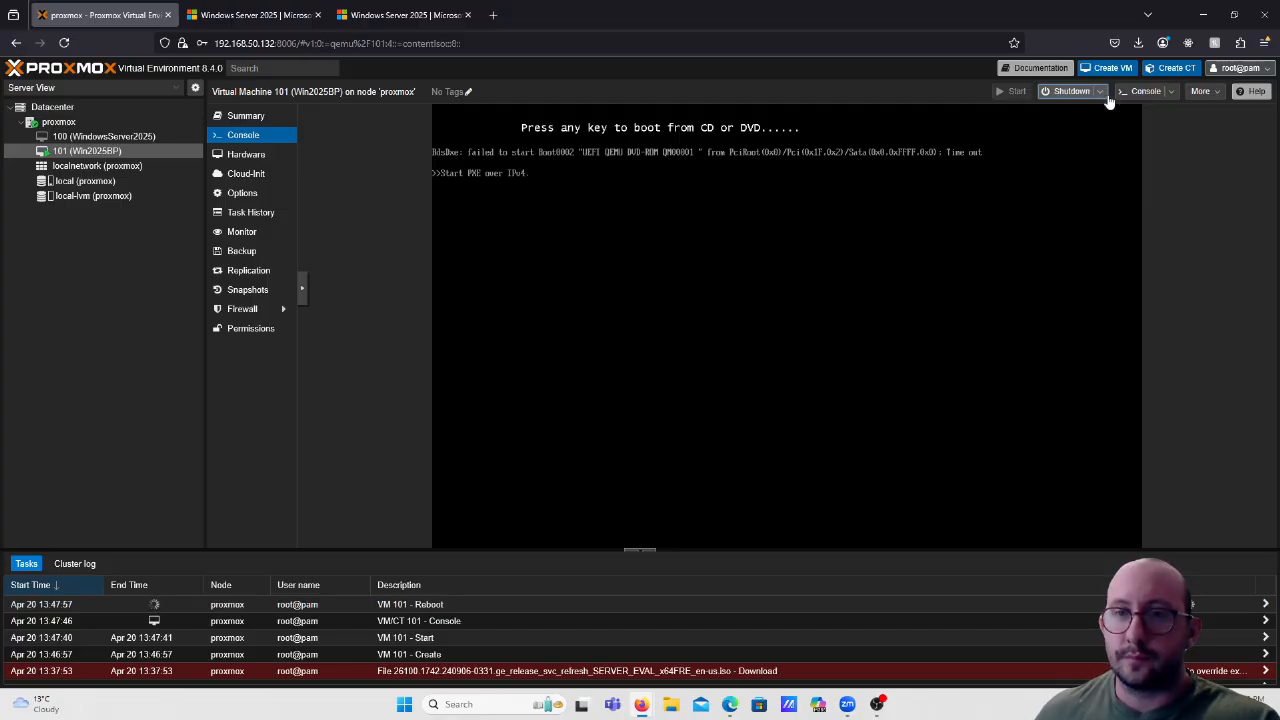
Shut down VM 101, confirm with Yes, then press a key to boot from the Windows Server disc.
click(1067, 91)
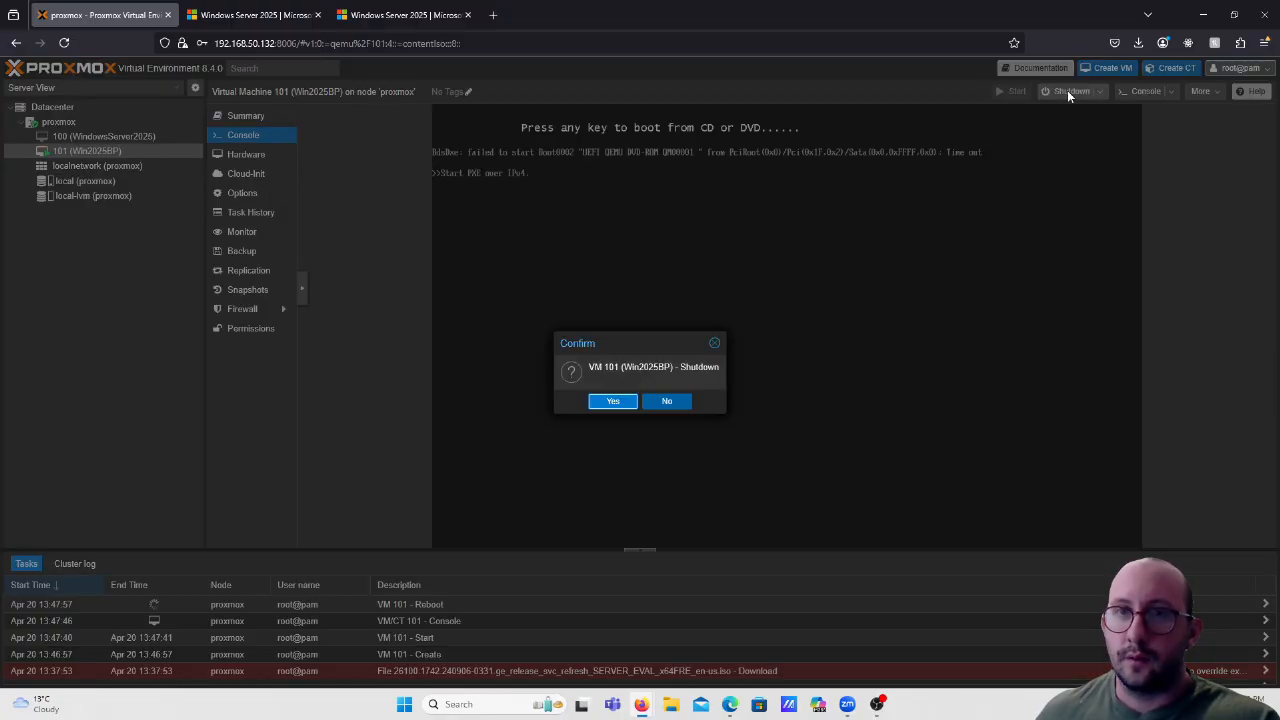
click(619, 403)
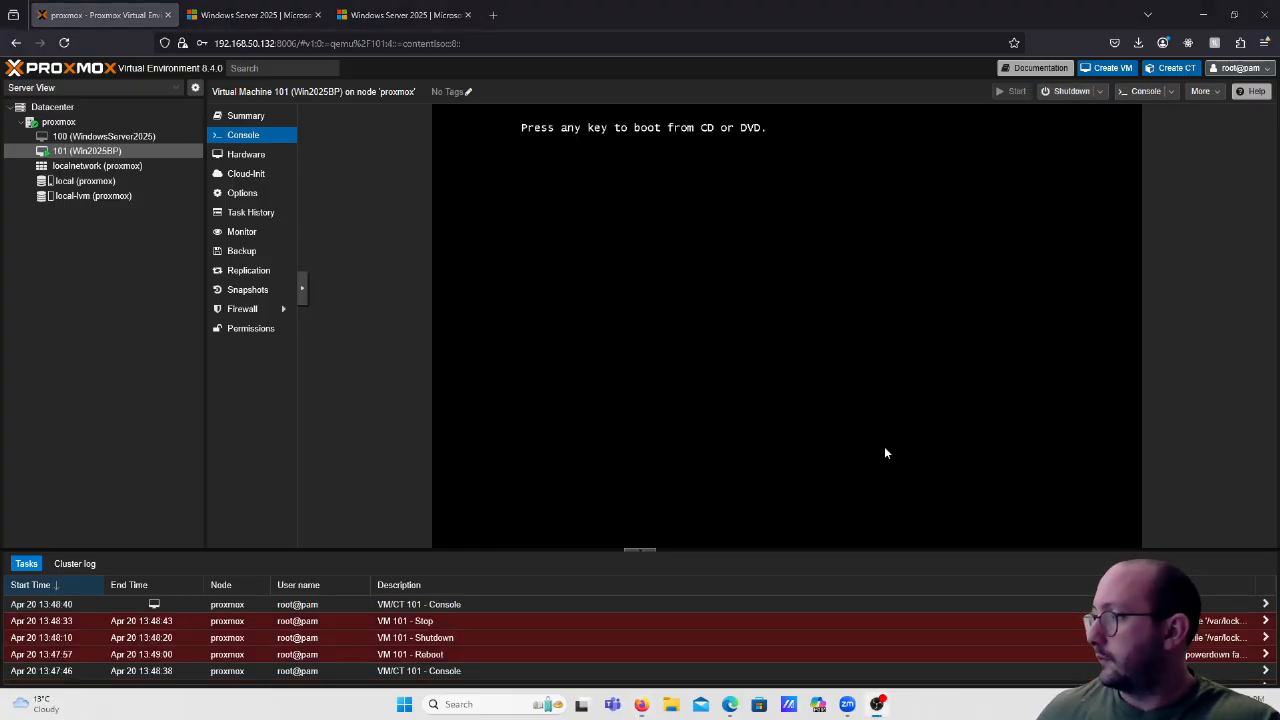
key(Return)
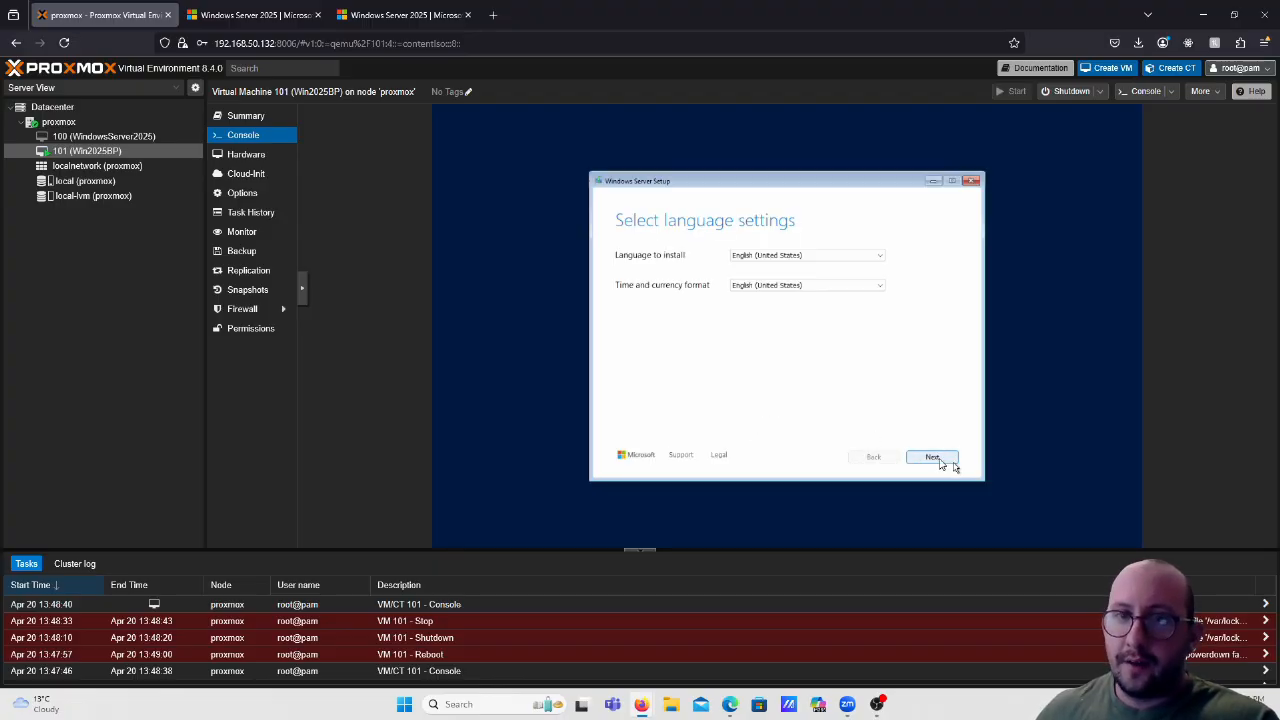
Accept the language and keyboard settings, switch to Previous Version of Setup, and choose Install now.
click(932, 458)
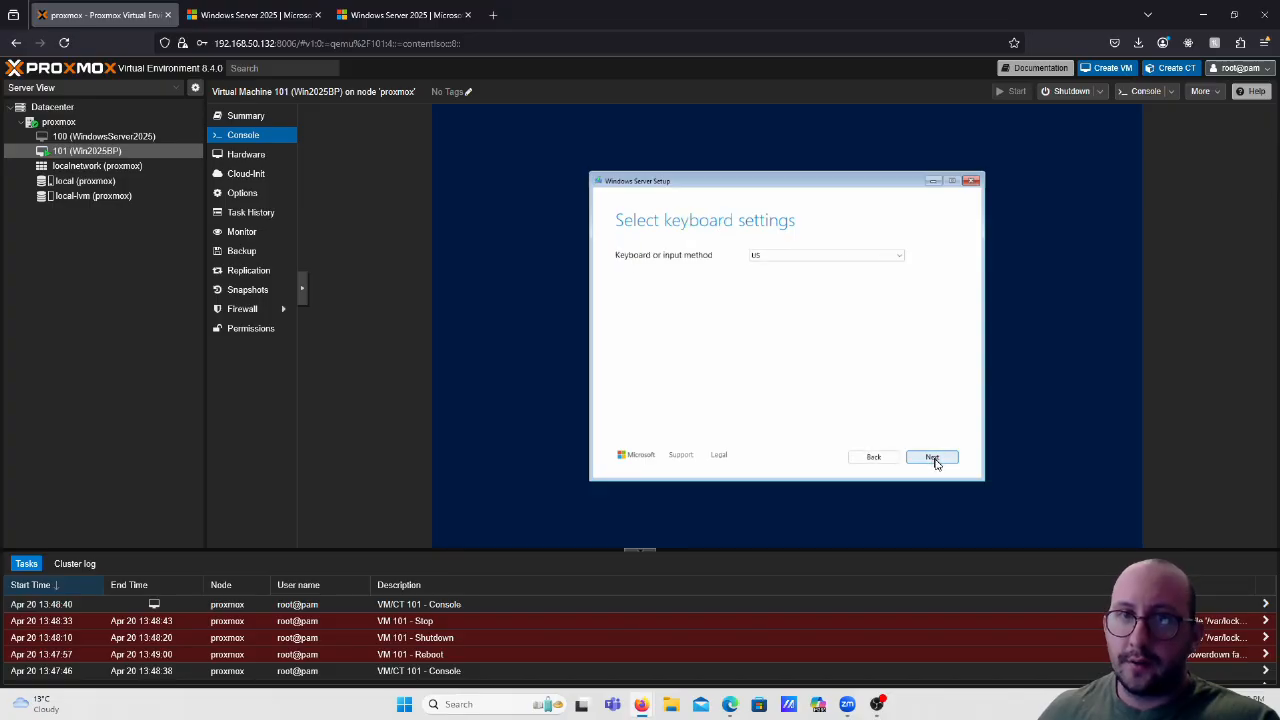
click(934, 460)
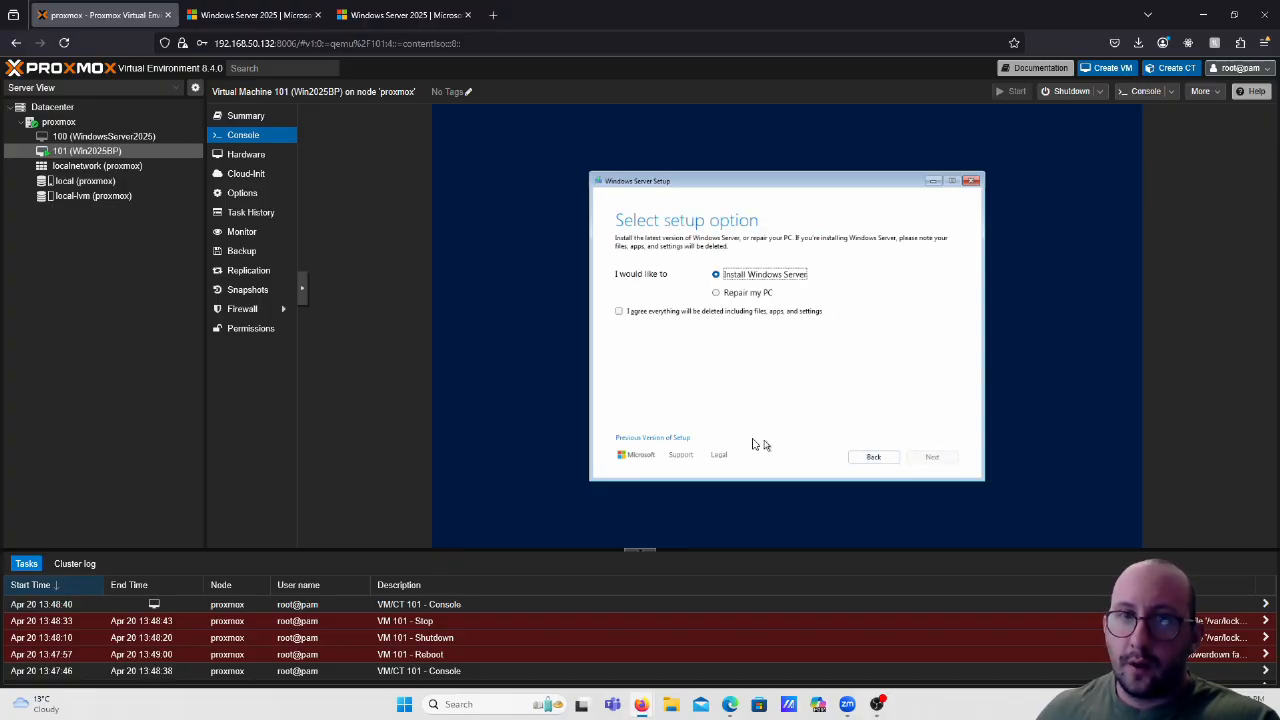
click(651, 439)
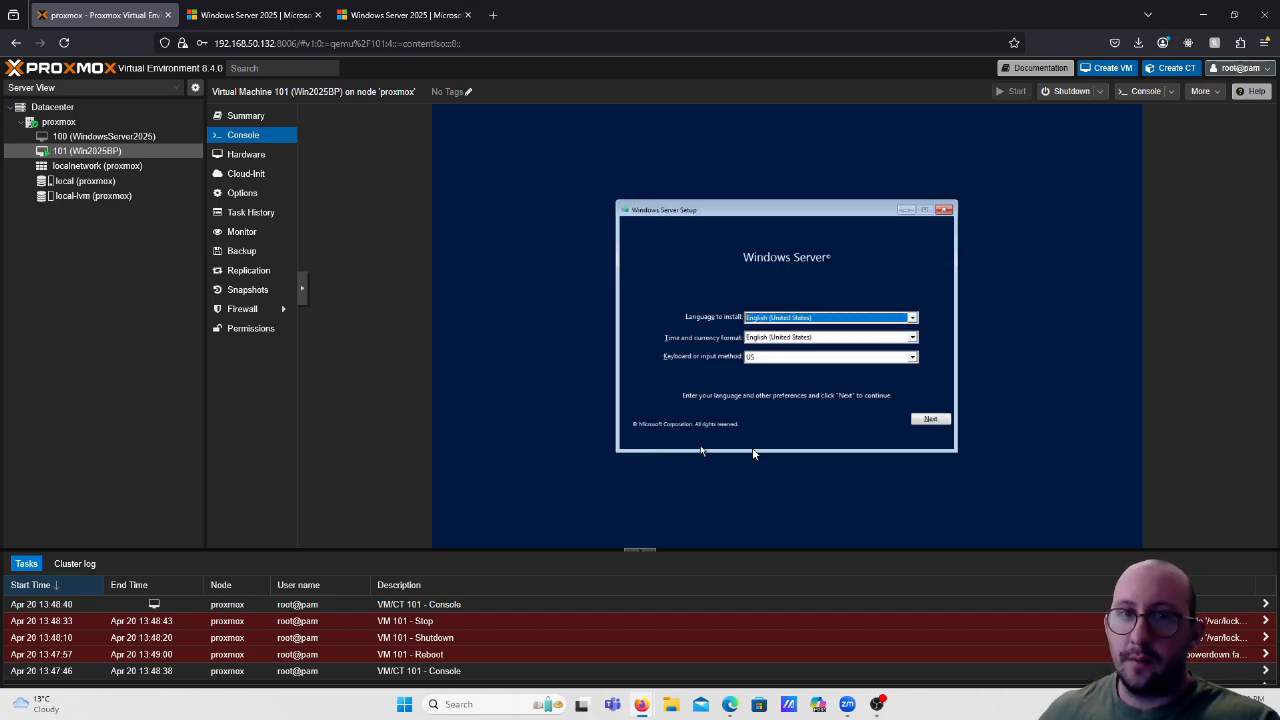
click(924, 421)
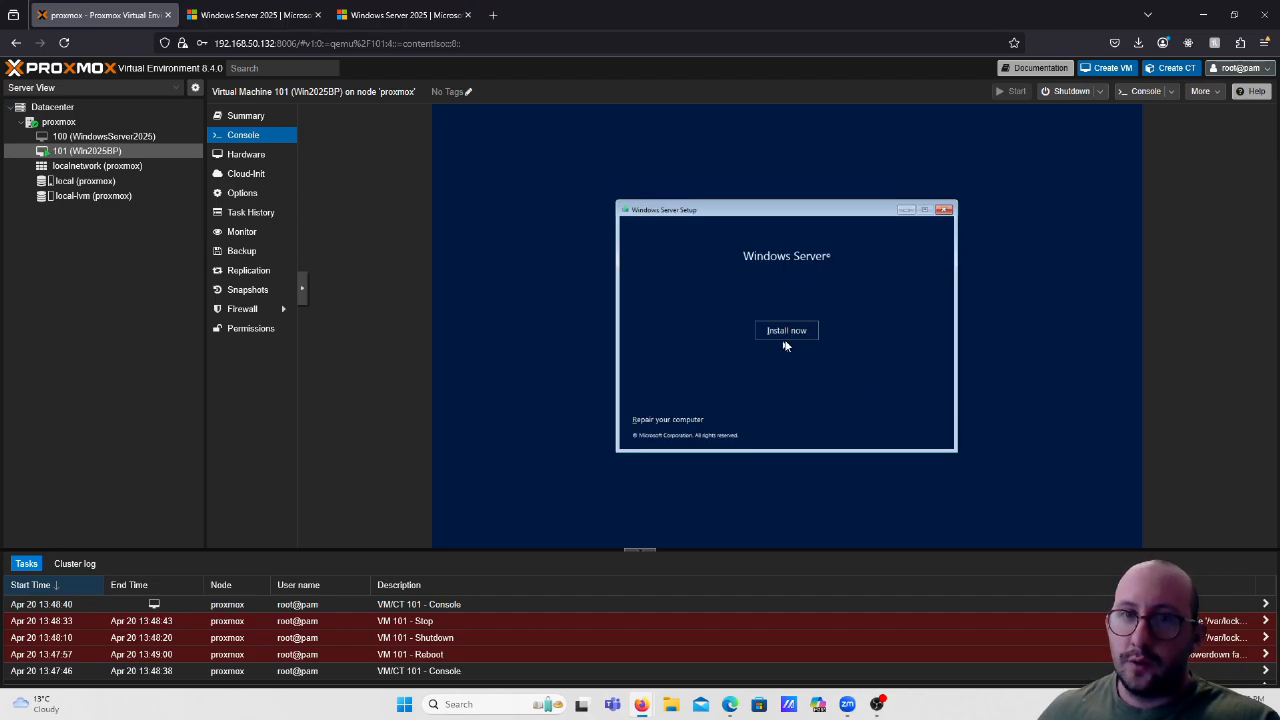
click(786, 338)
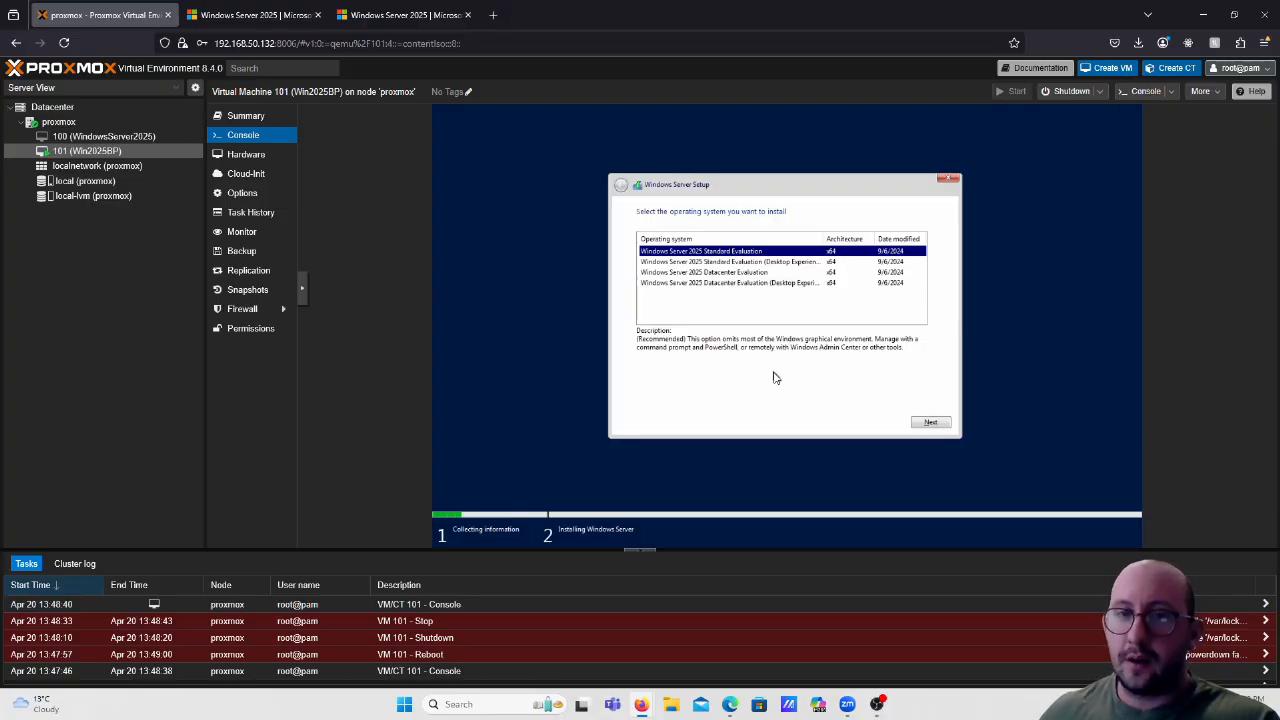
Pick Standard Evaluation (Desktop Experience), accept the license terms, and choose Custom: Install Windows Server only.
click(760, 262)
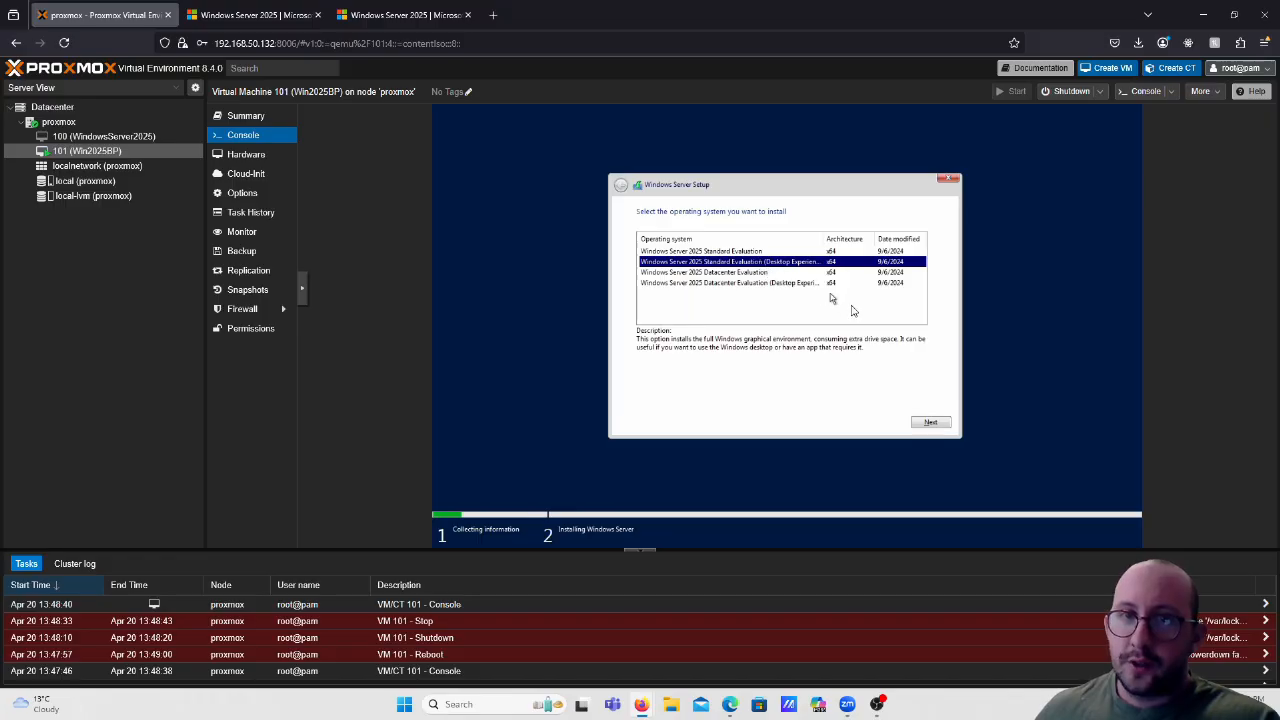
click(931, 424)
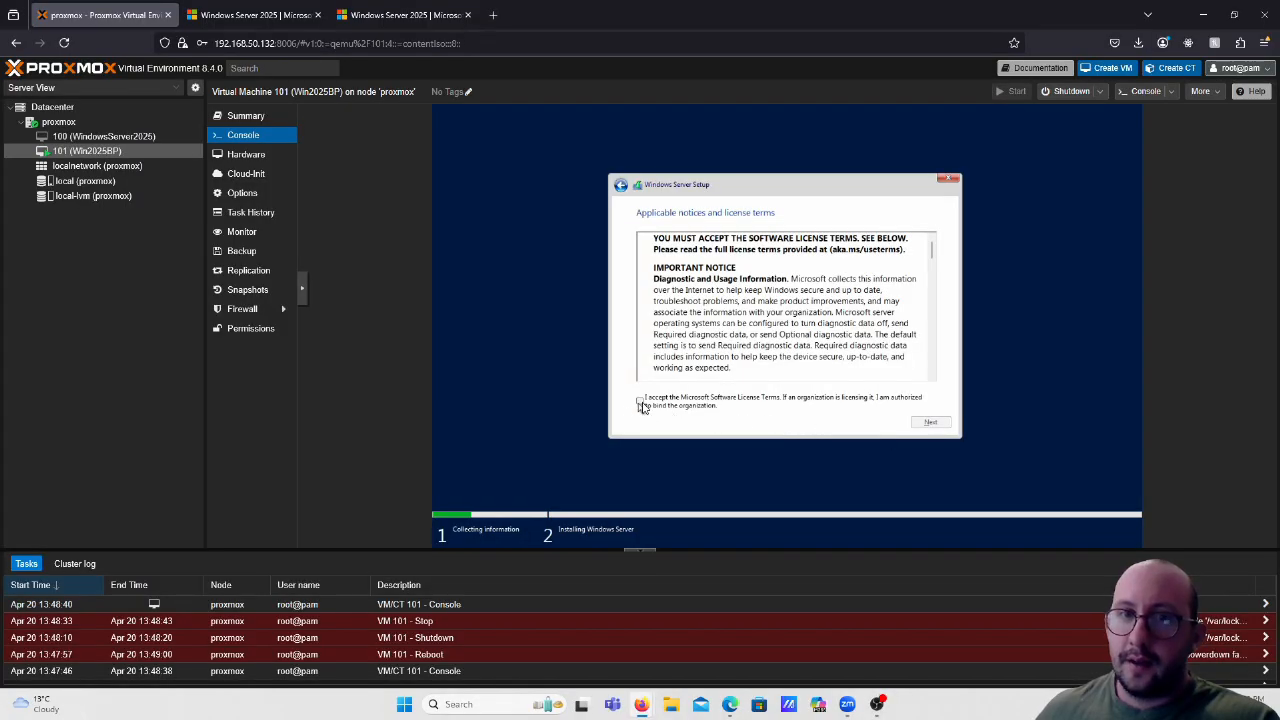
click(641, 403)
click(930, 422)
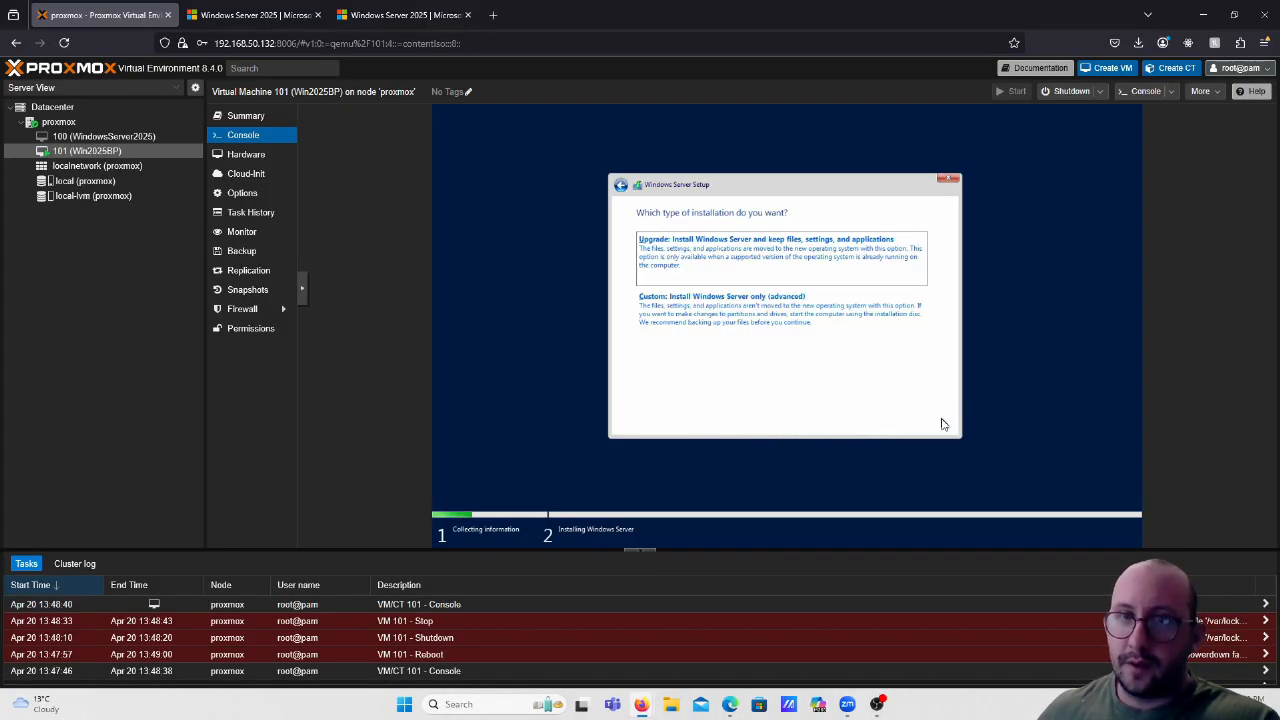
click(739, 314)
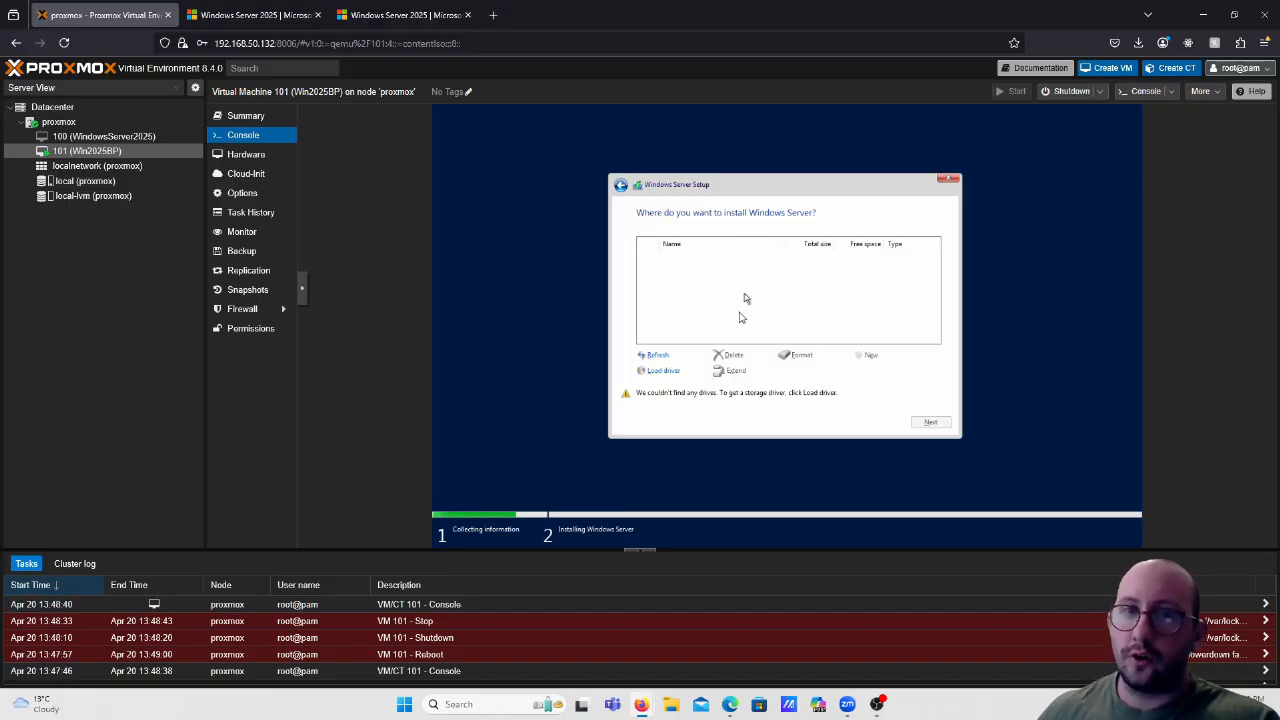
Load the Red Hat VirtIO SCSI 2k25 storage driver from the inserted media.
click(661, 372)
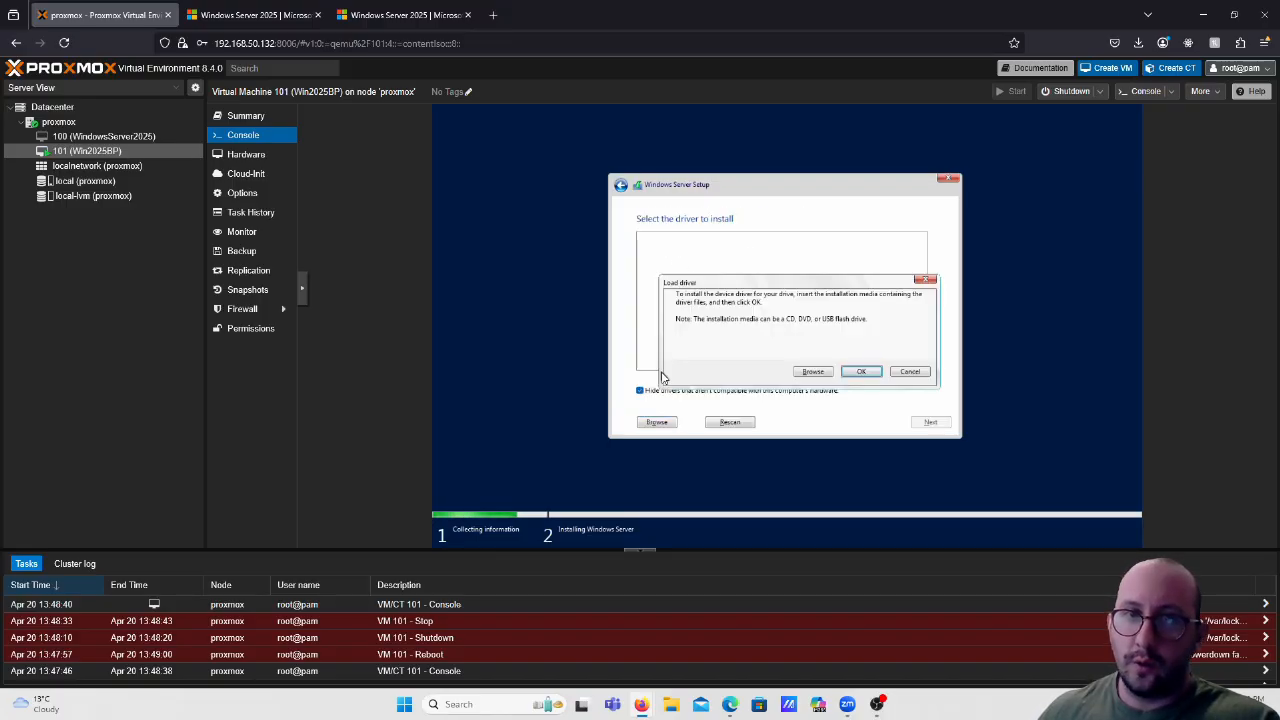
click(859, 372)
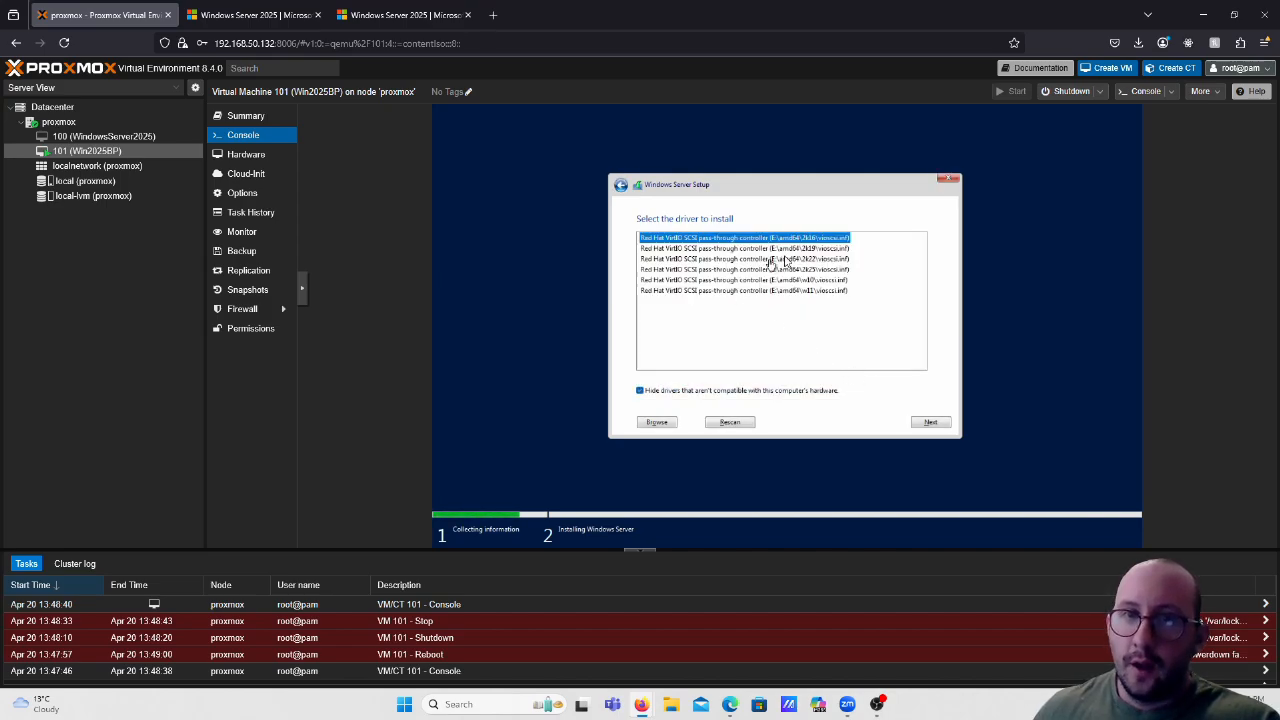
click(816, 271)
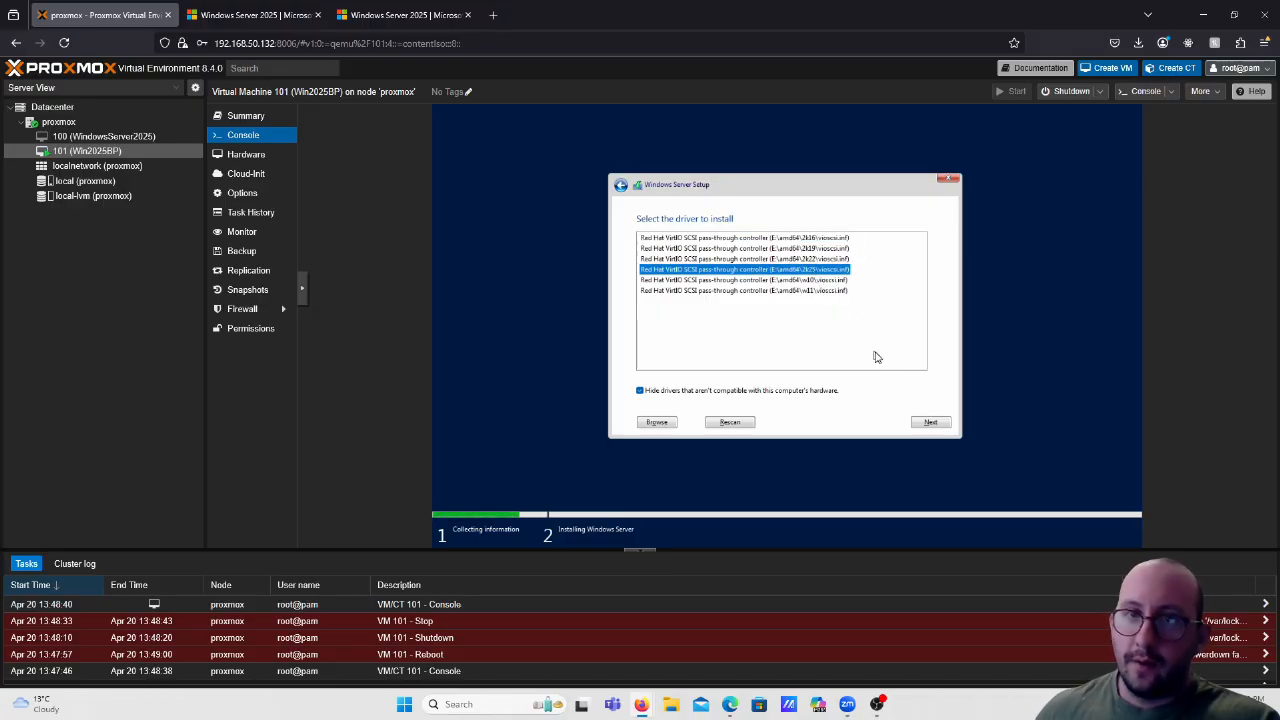
click(922, 423)
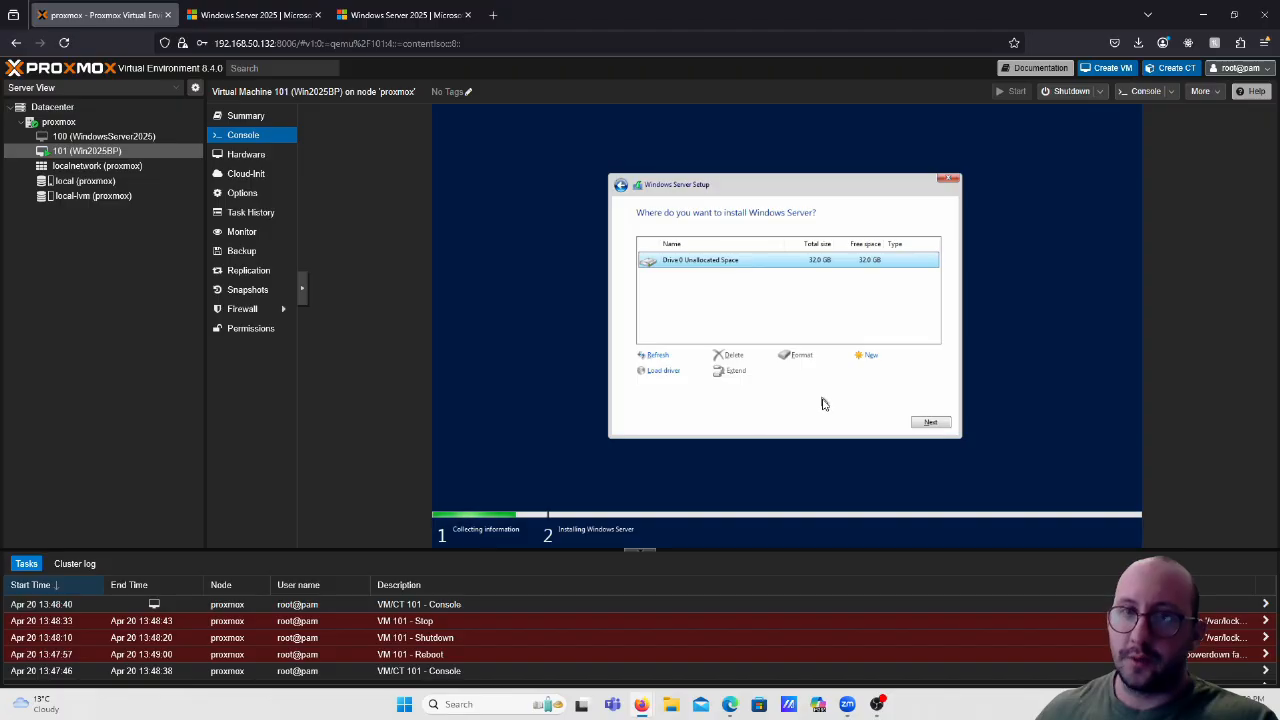
Load the Red Hat VirtIO Ethernet Adapter driver from virtio-win NetKVM > 2k25 > amd64.
click(669, 376)
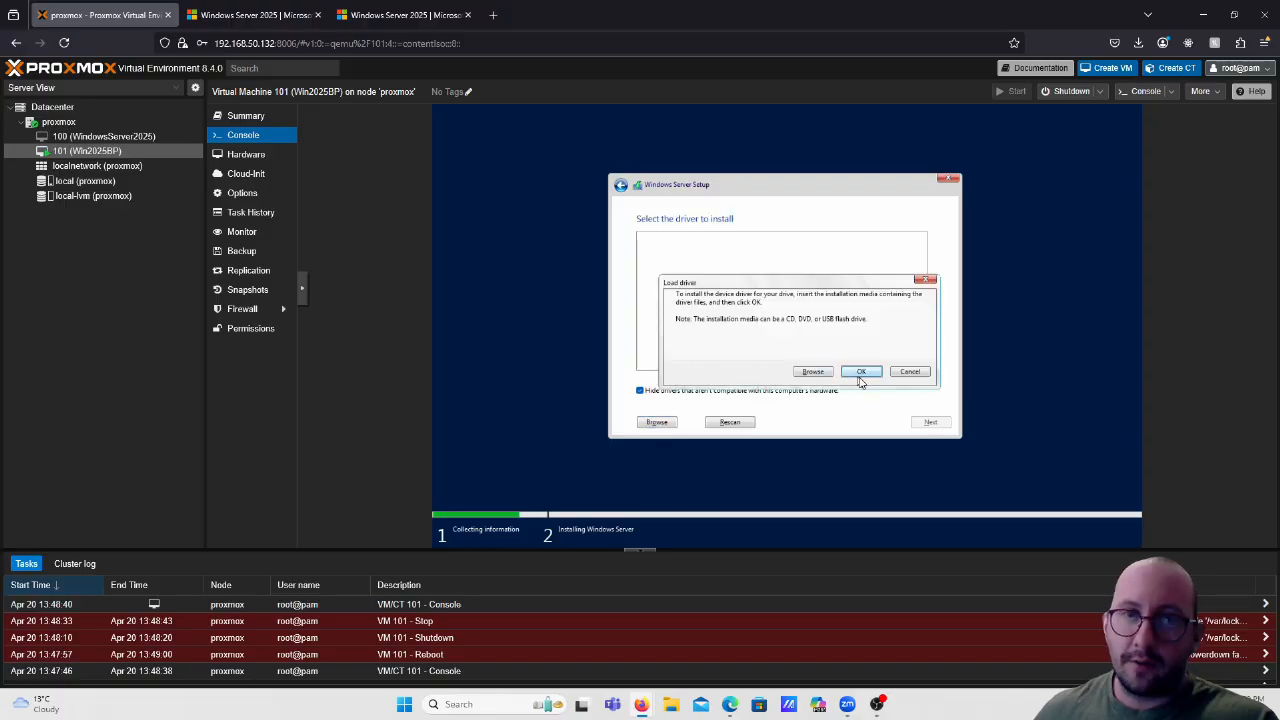
click(812, 372)
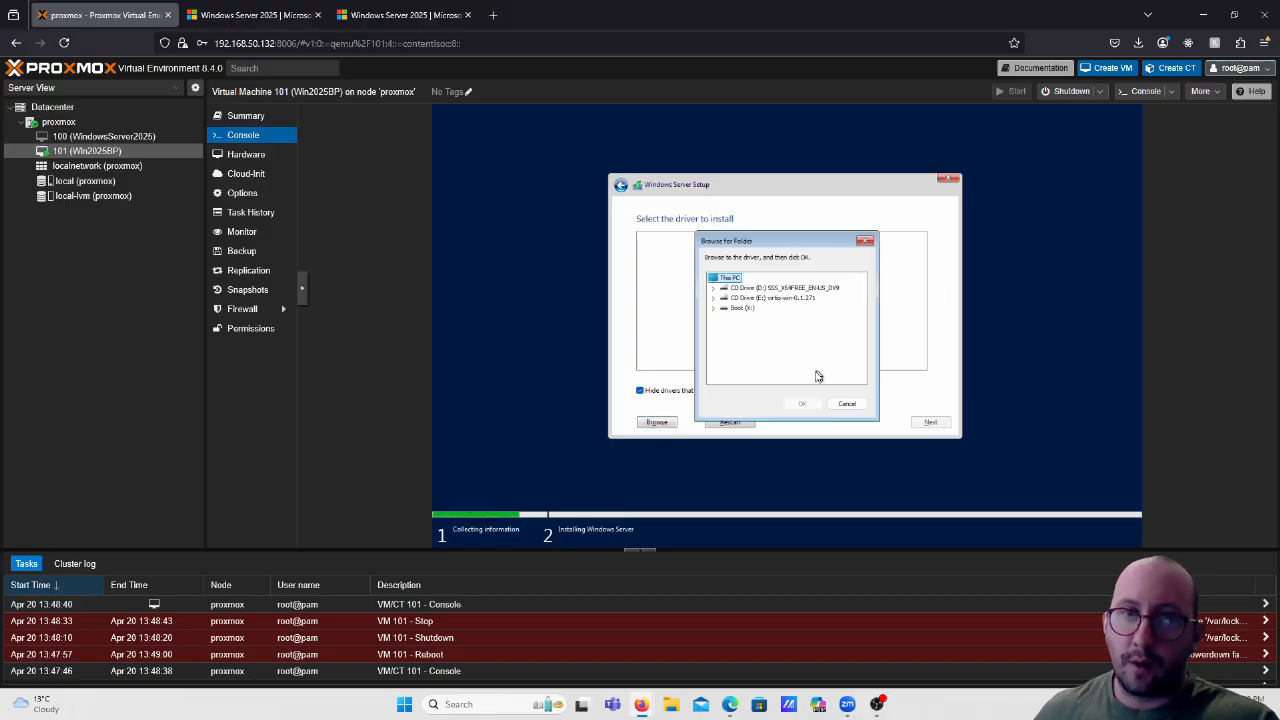
double_click(766, 299)
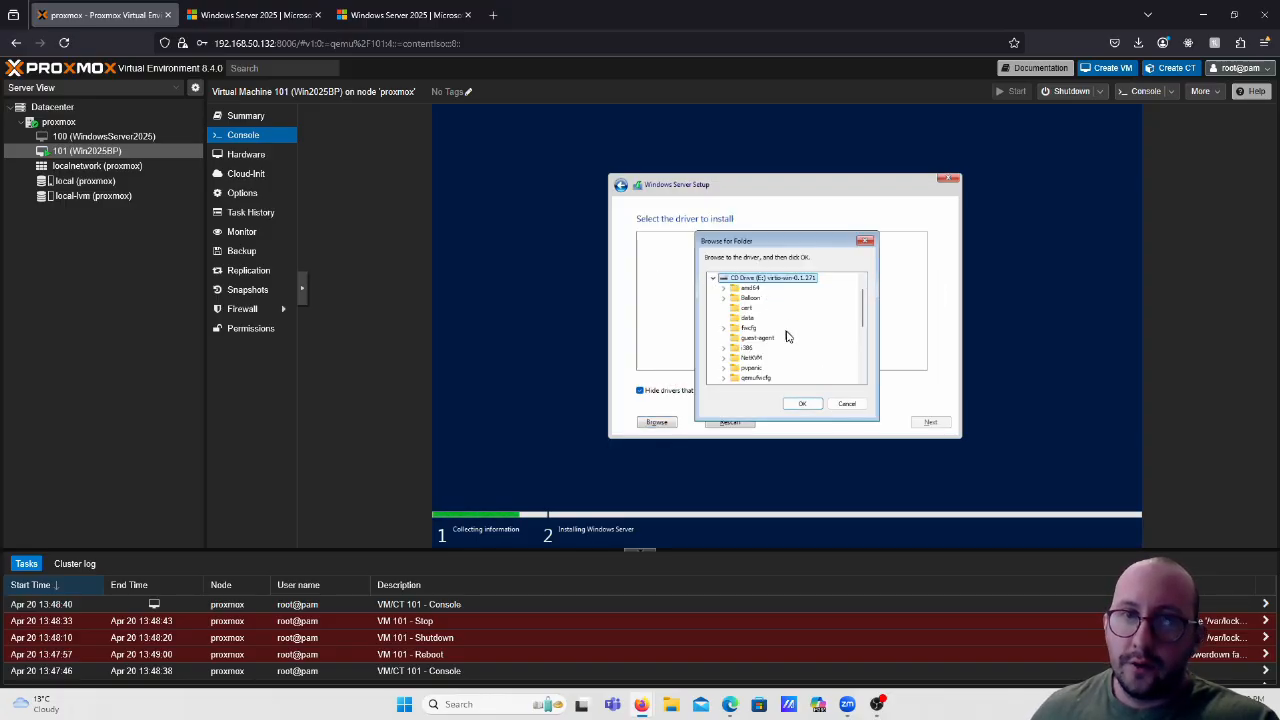
scroll(786, 336, down, 1)
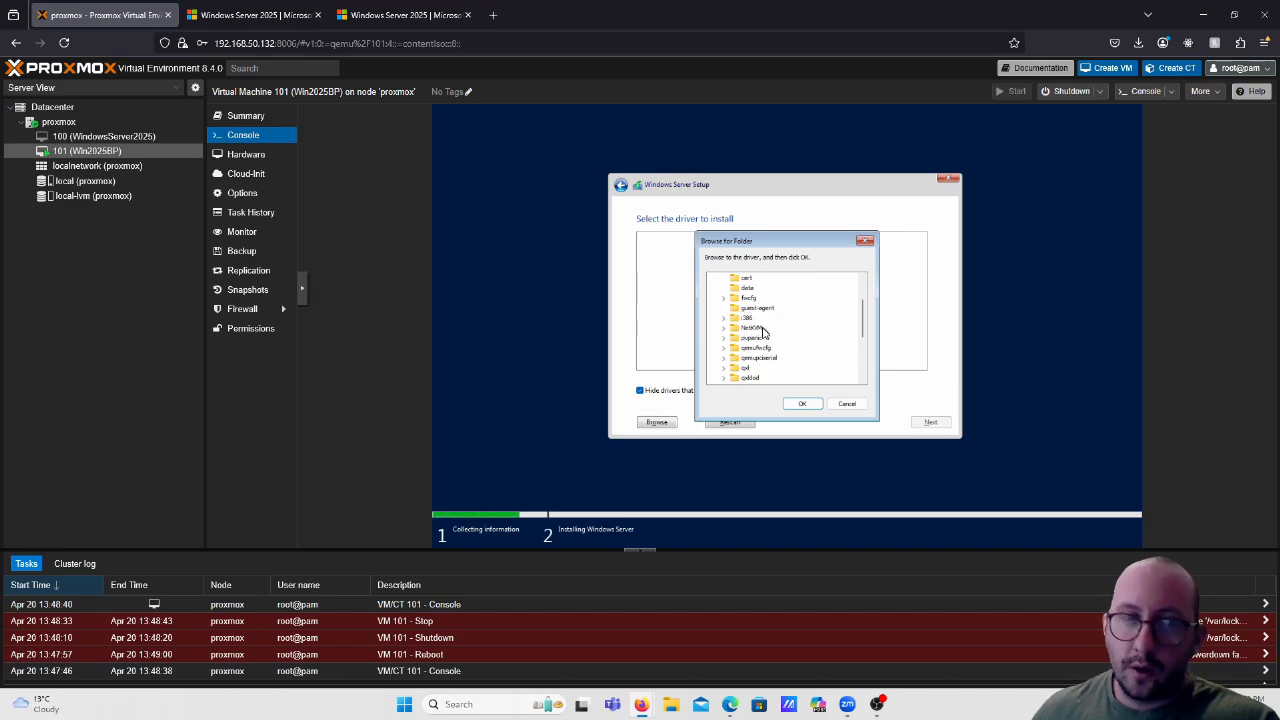
double_click(760, 329)
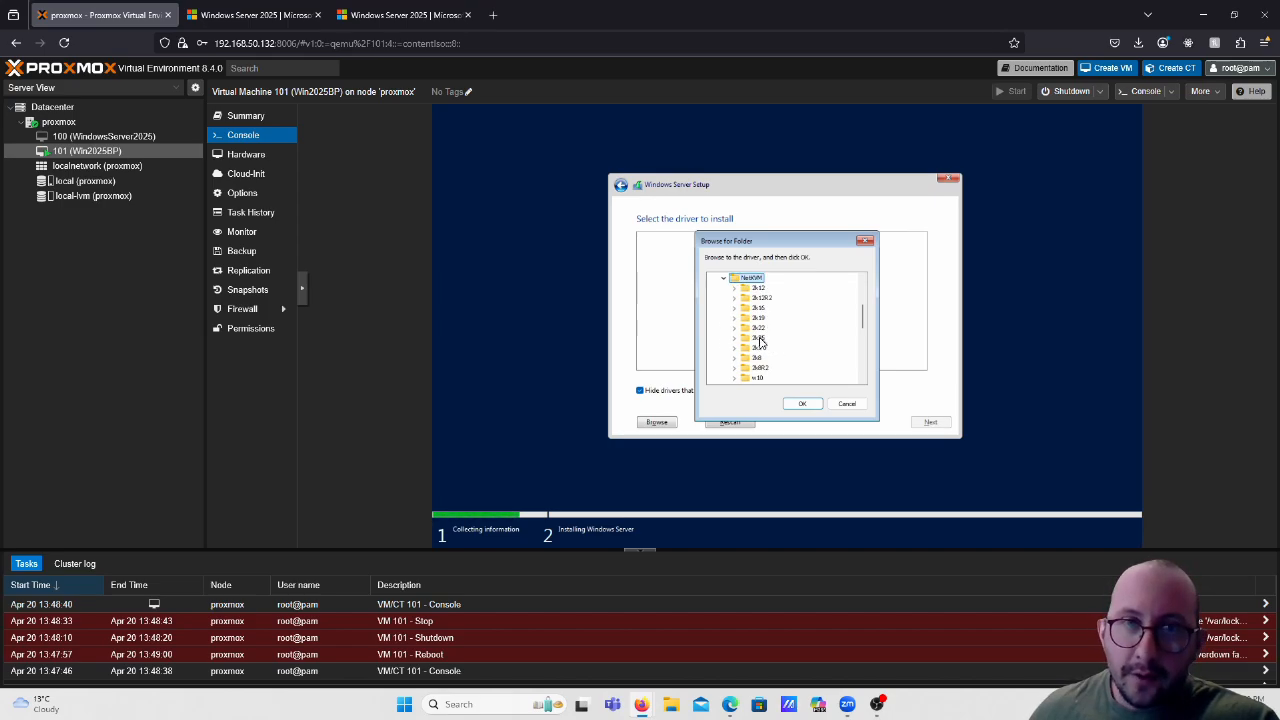
double_click(760, 340)
click(774, 349)
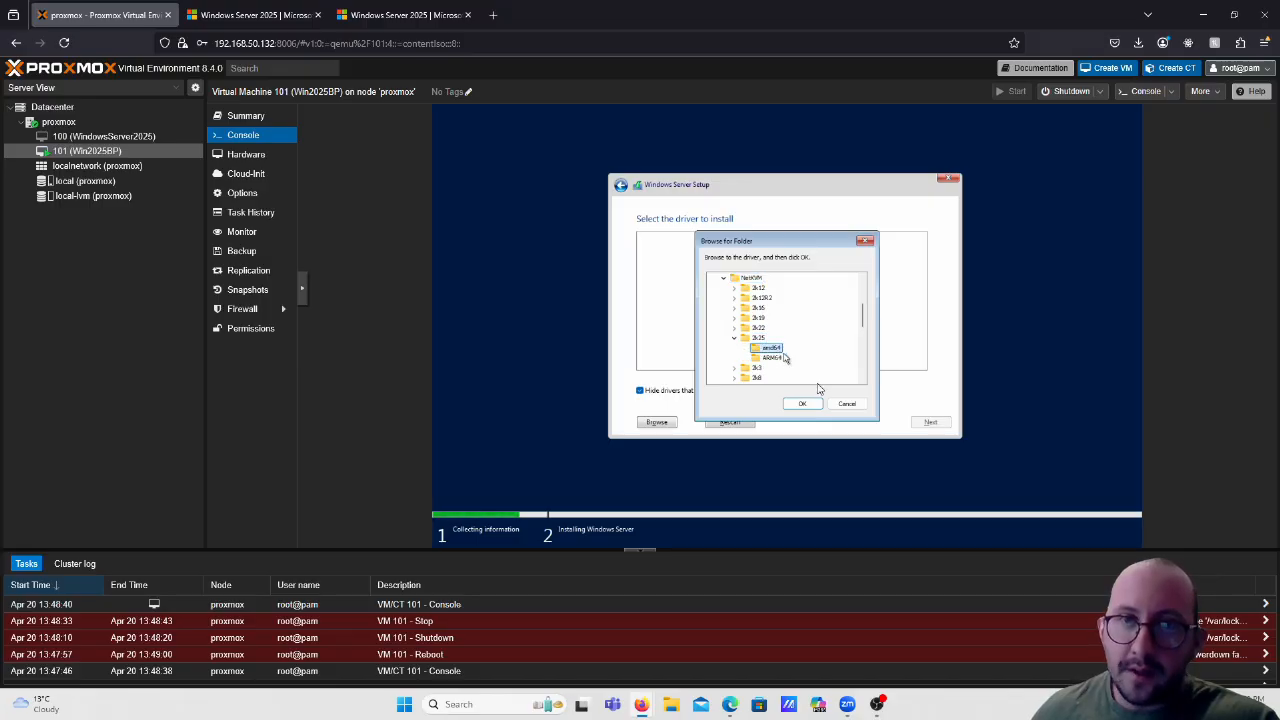
click(808, 403)
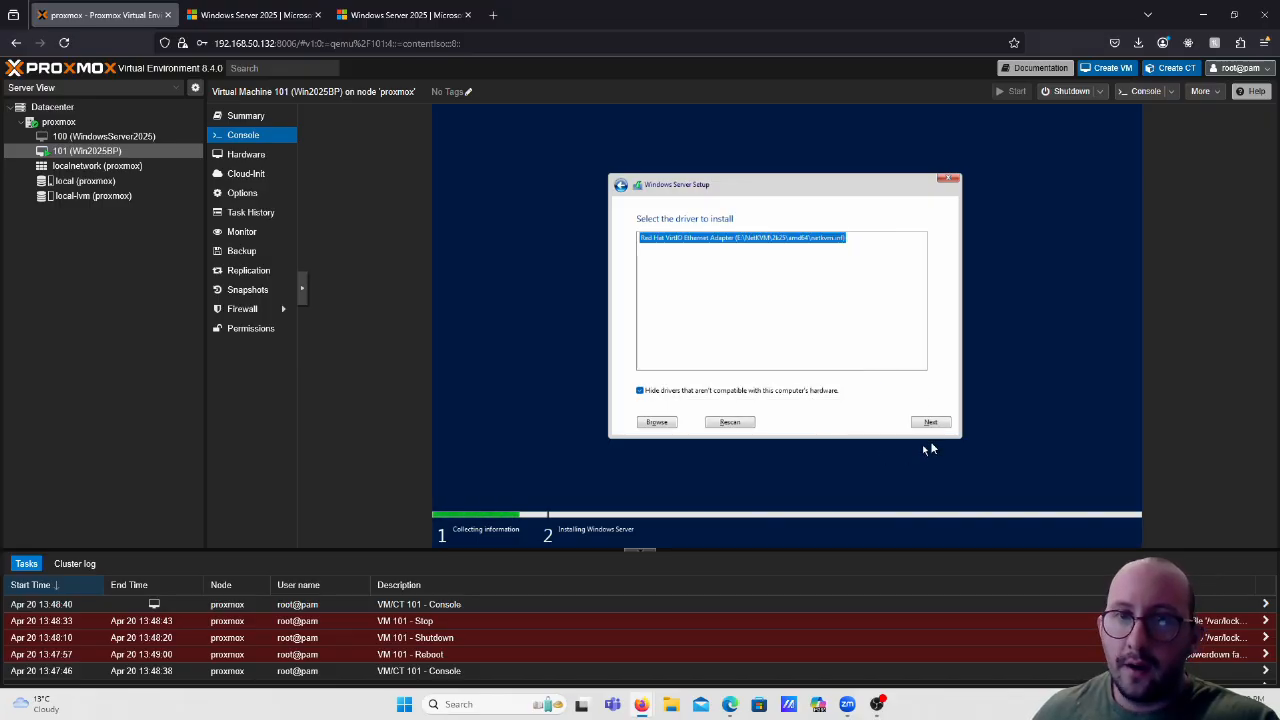
click(931, 423)
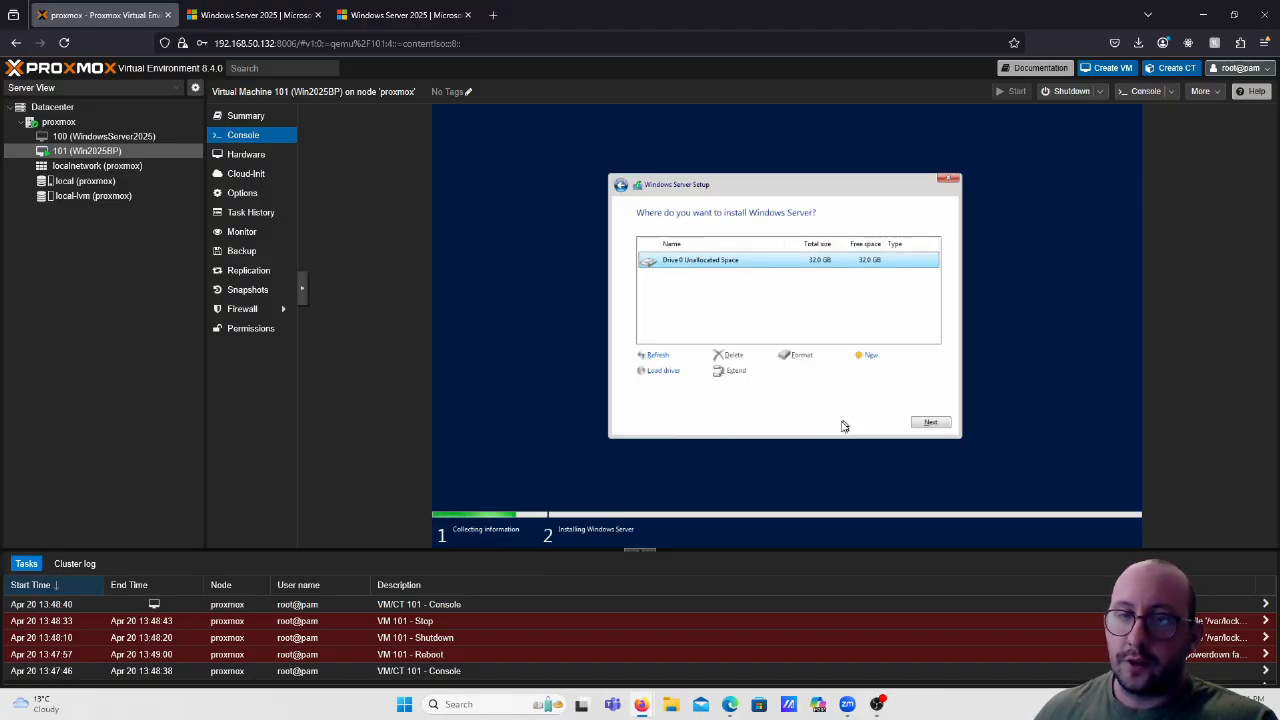
Load the VirtIO Balloon driver from virtio-win Balloon > 2k25 > amd64.
click(674, 376)
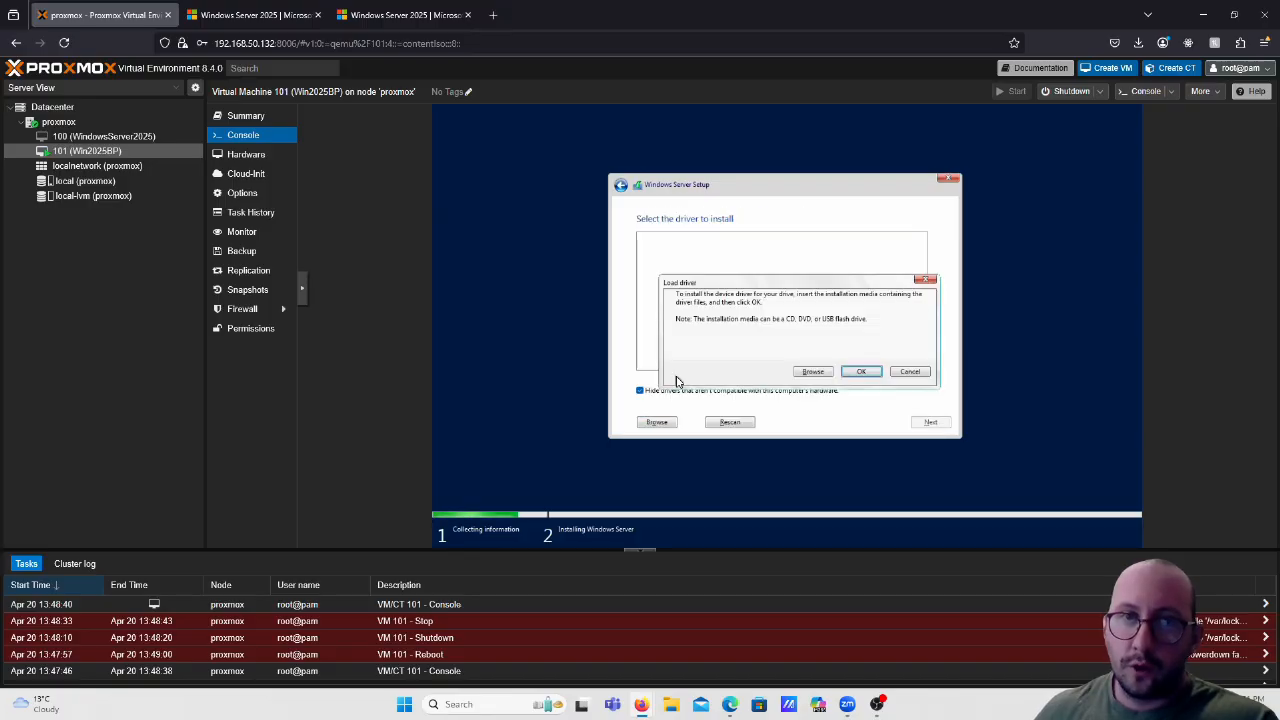
click(814, 371)
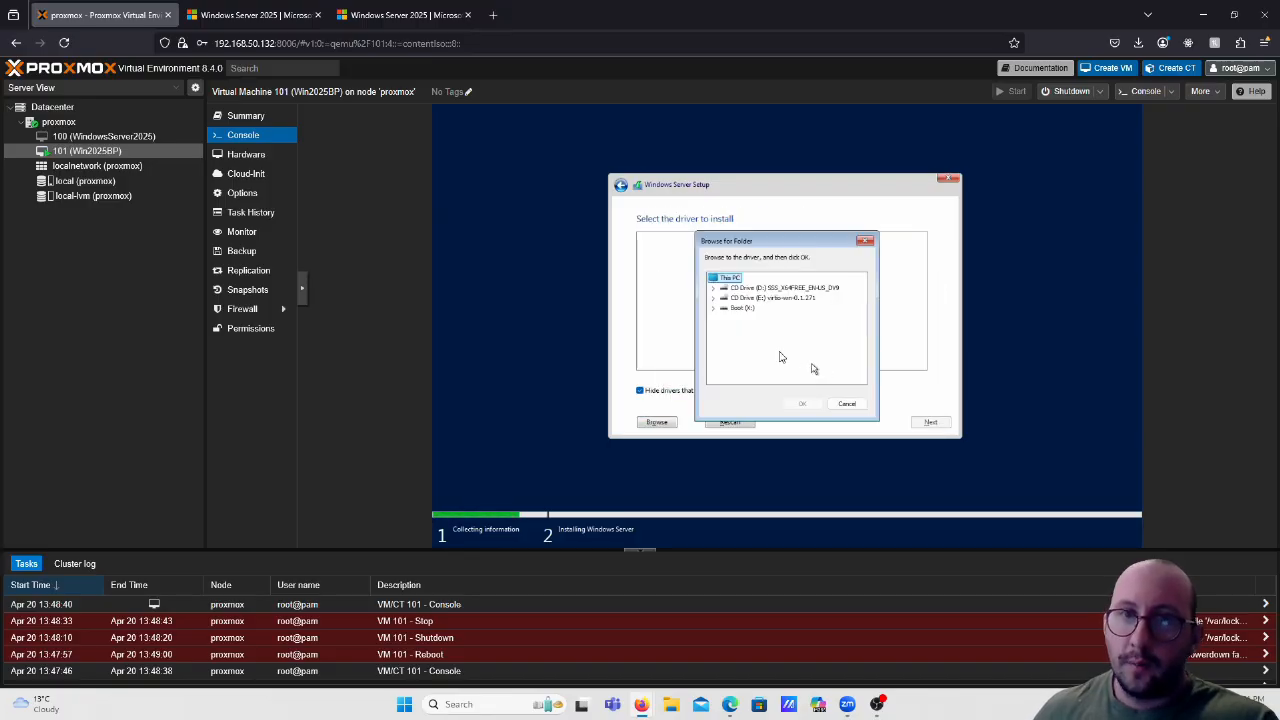
double_click(765, 297)
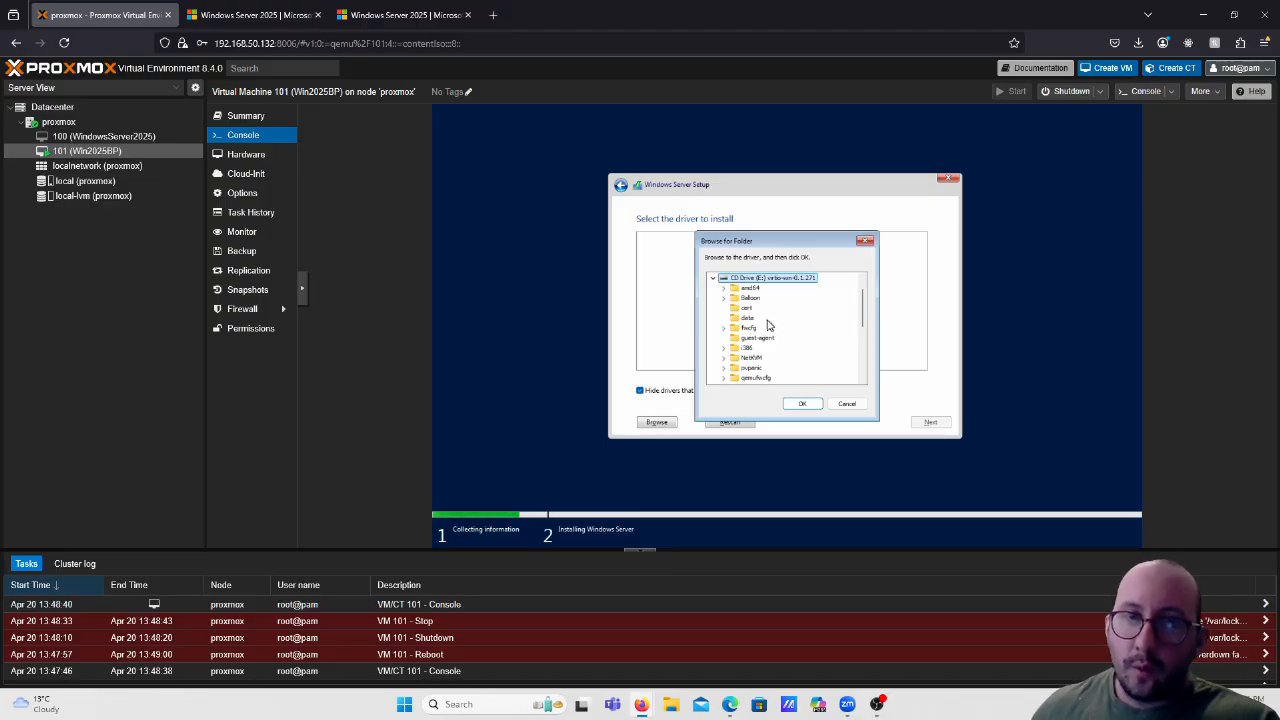
double_click(754, 298)
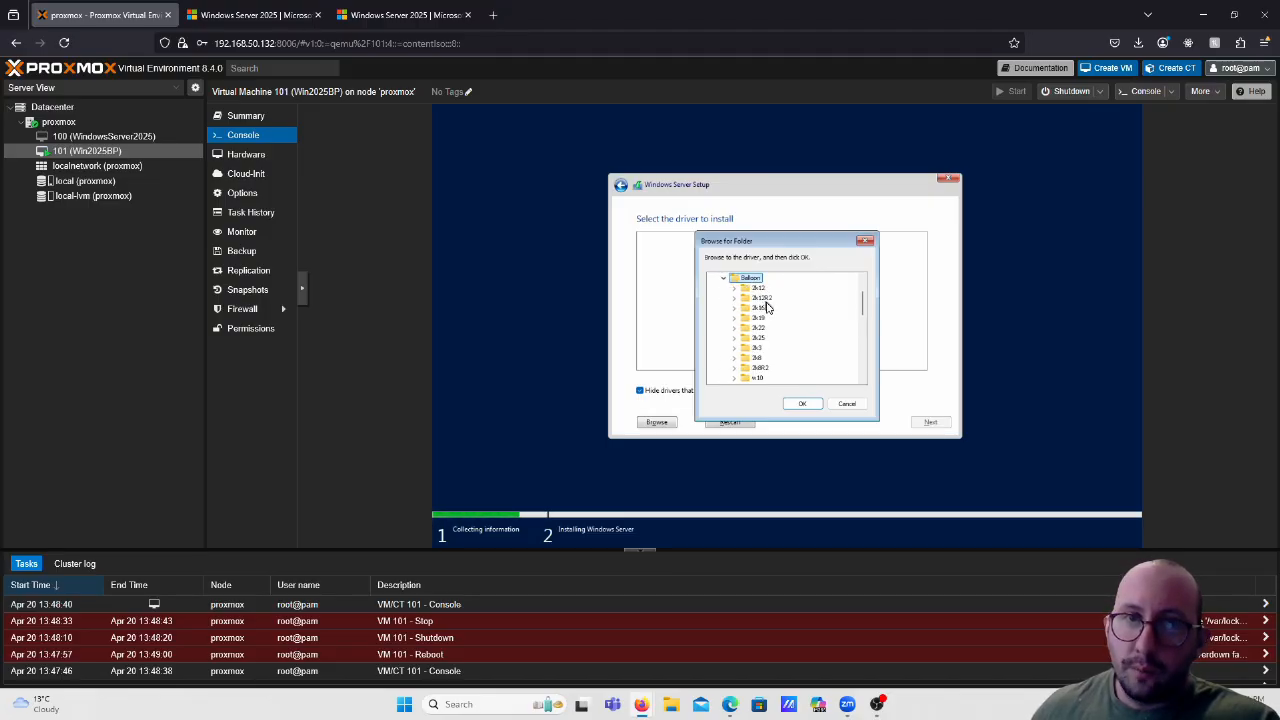
double_click(759, 337)
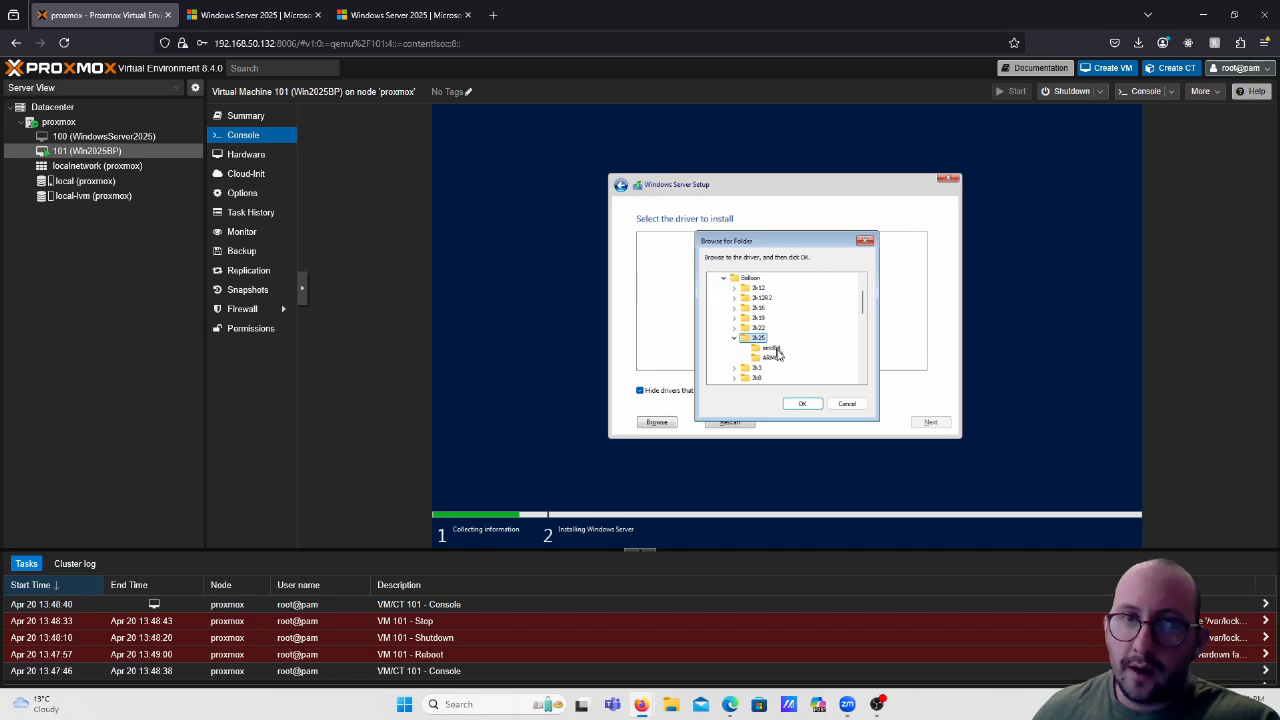
click(772, 348)
click(801, 405)
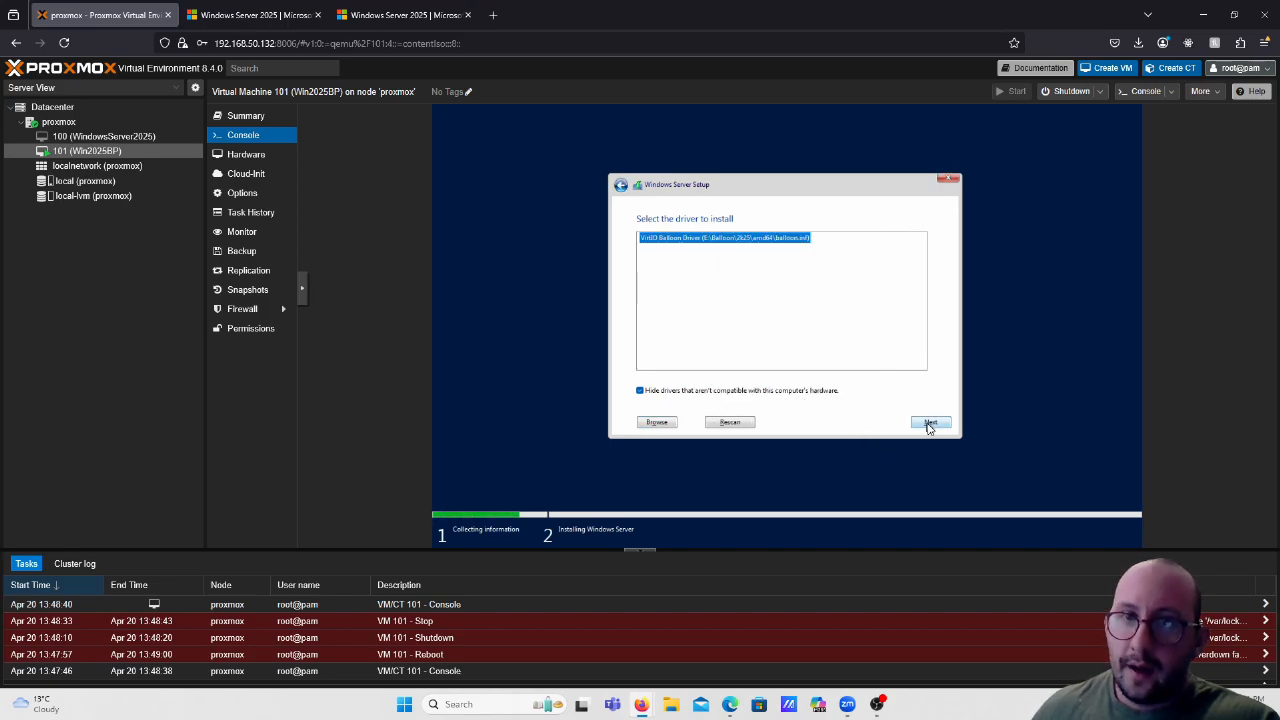
click(929, 422)
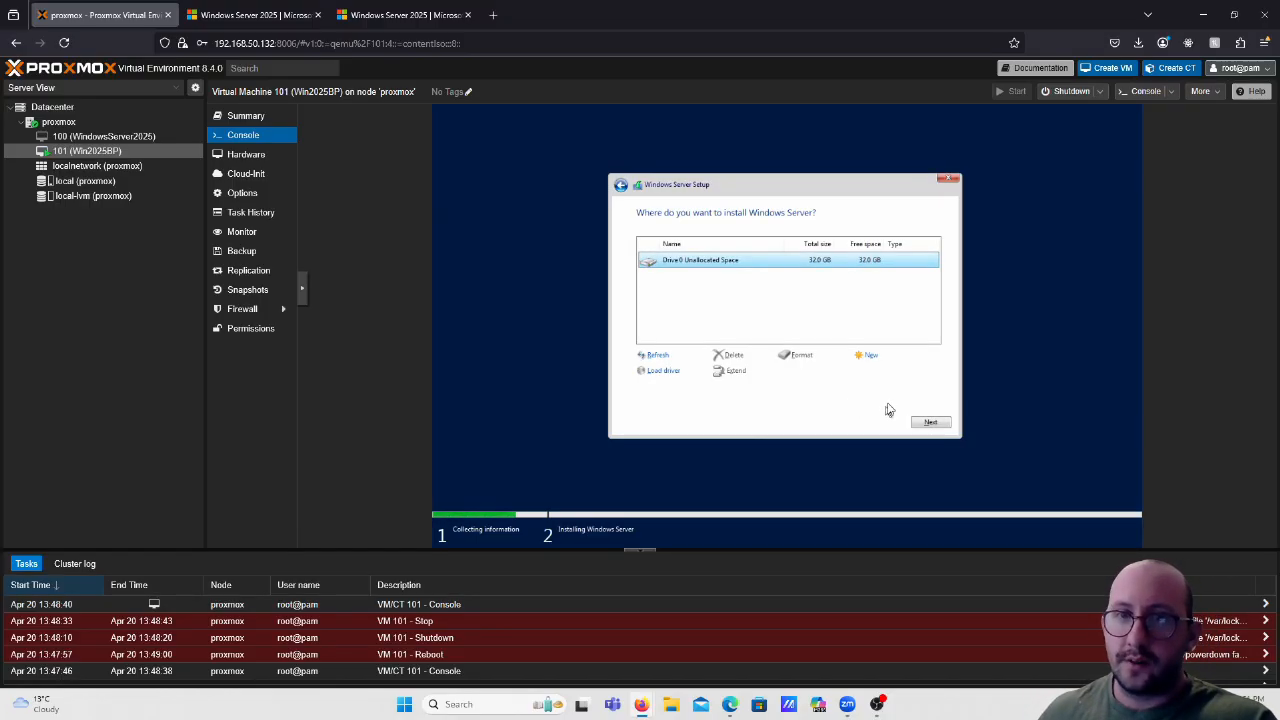
Install Windows Server onto Drive 0's 32.0 GB unallocated space.
click(929, 422)
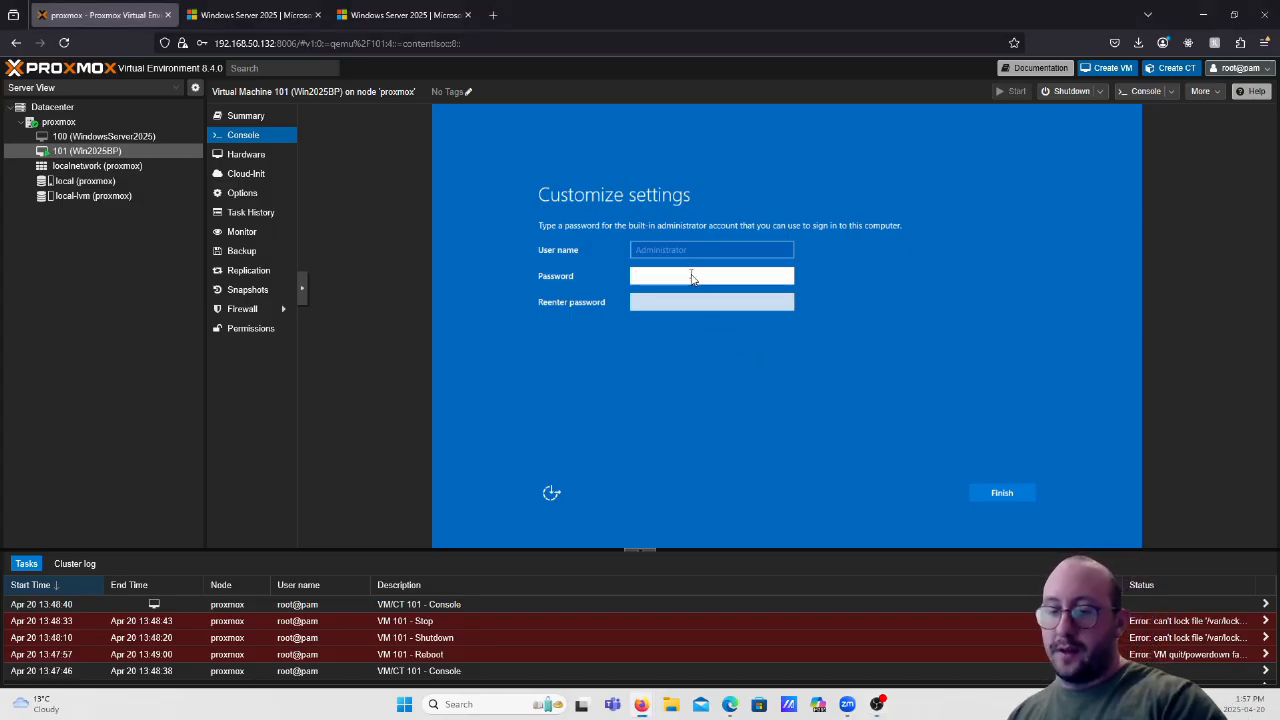
Enter the Administrator password in both password fields and click Finish.
key(Caps_Lock)
text(•)
key(Caps_Lock)
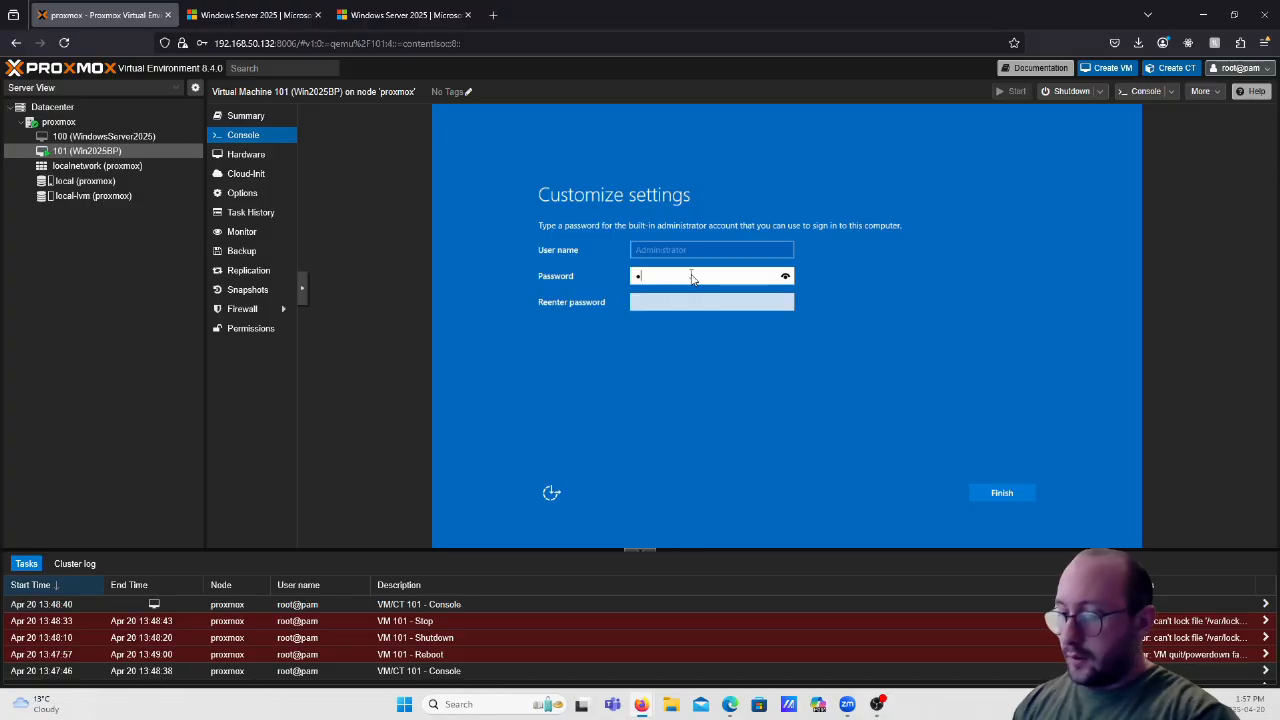
text(•••••••••)
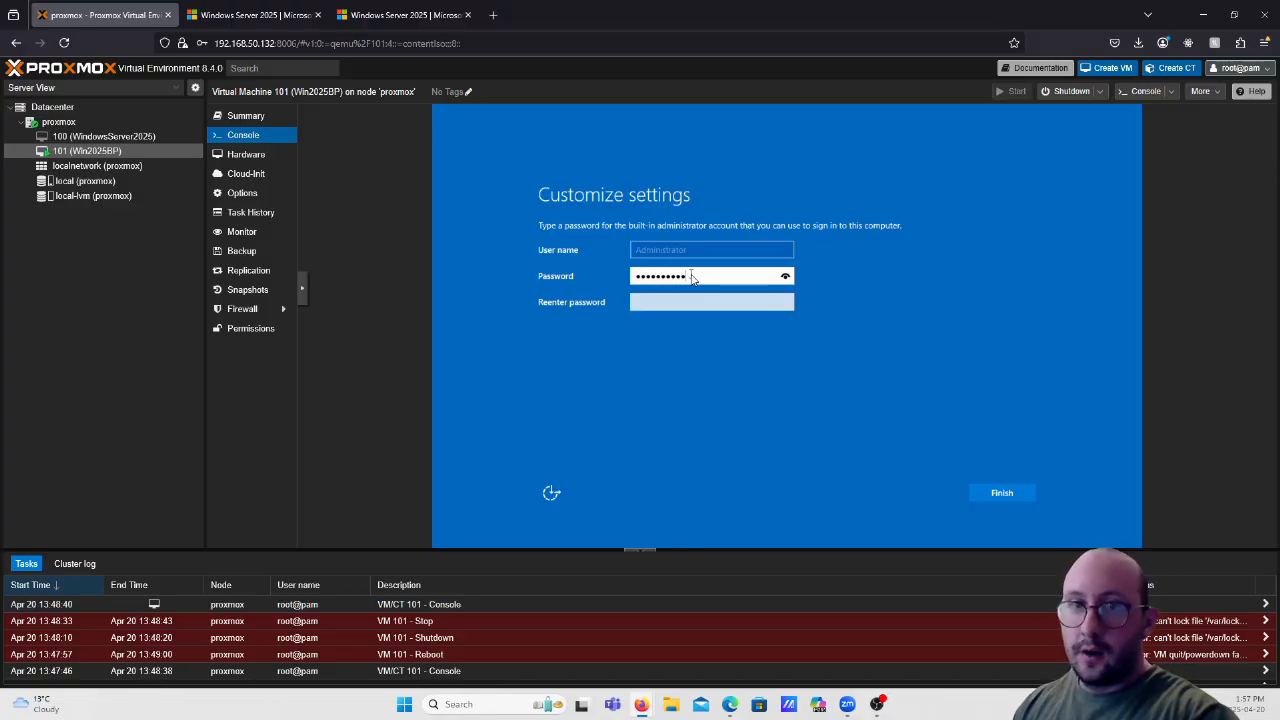
key(Tab)
key(Caps_Lock)
text(•)
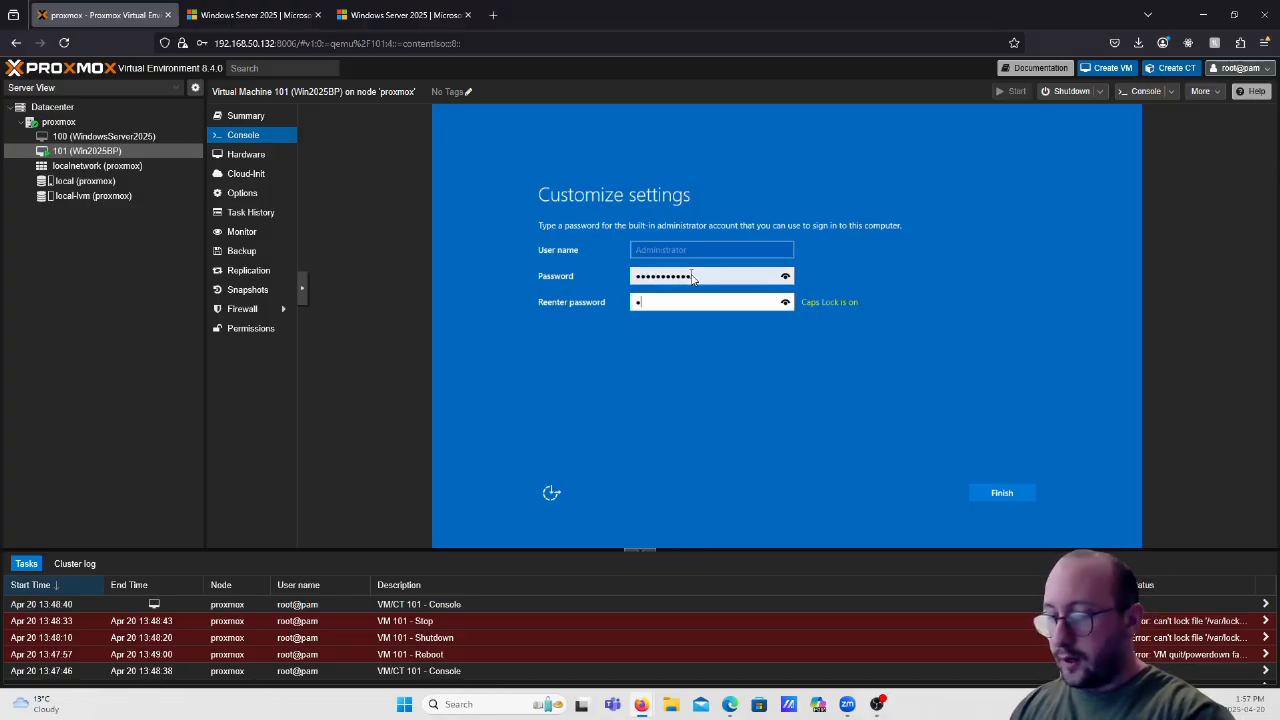
key(Caps_Lock)
text(••••••••••)
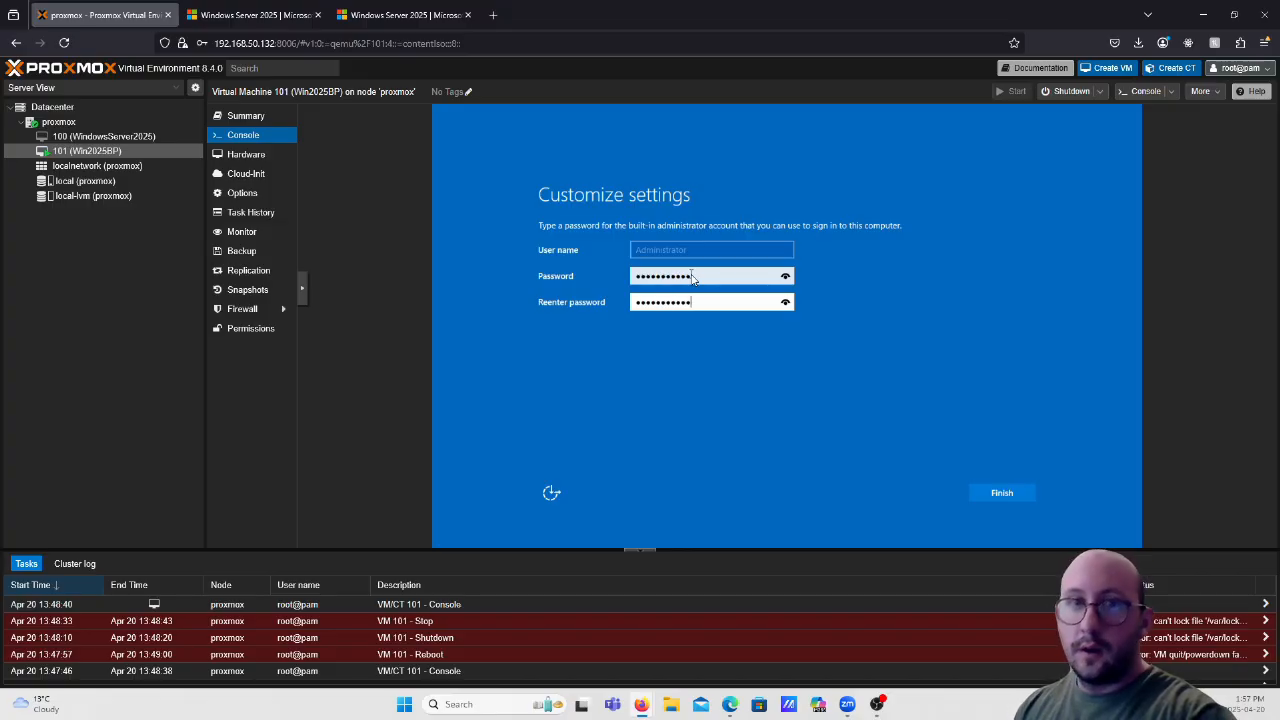
click(1003, 493)
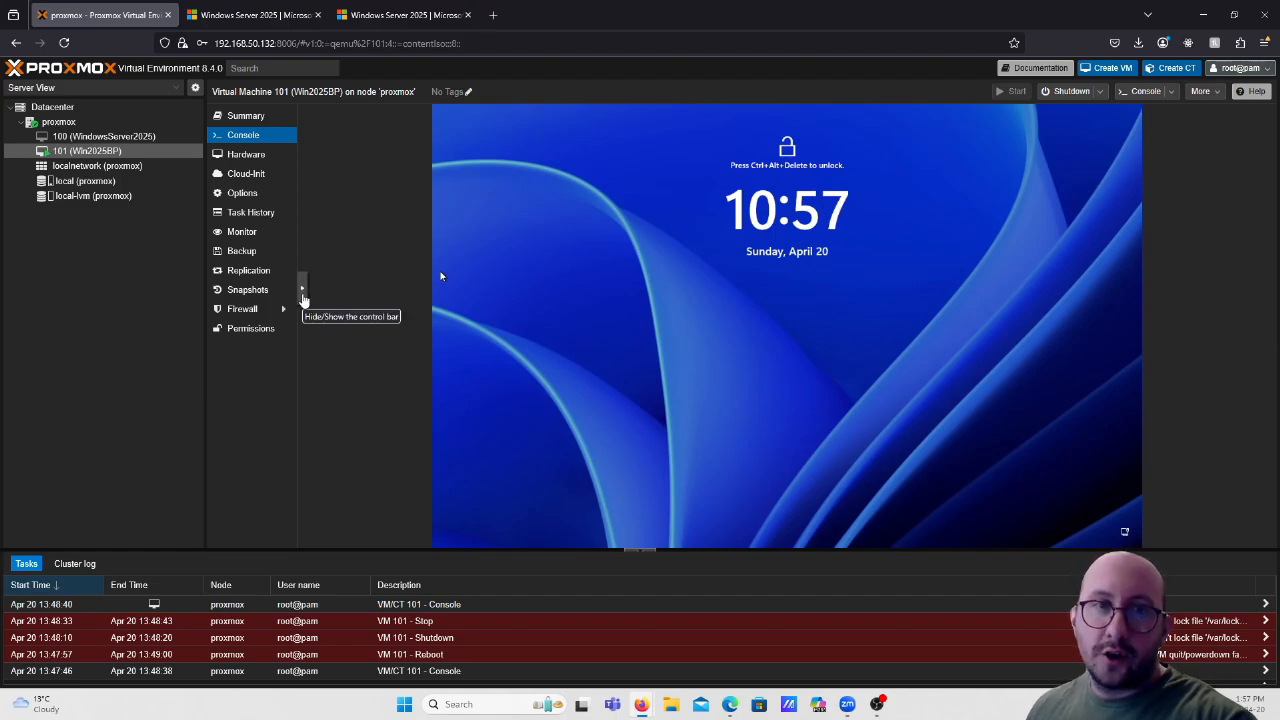
Send Ctrl-Alt-Del to VM 101 through the noVNC control bar's extra keys.
click(303, 299)
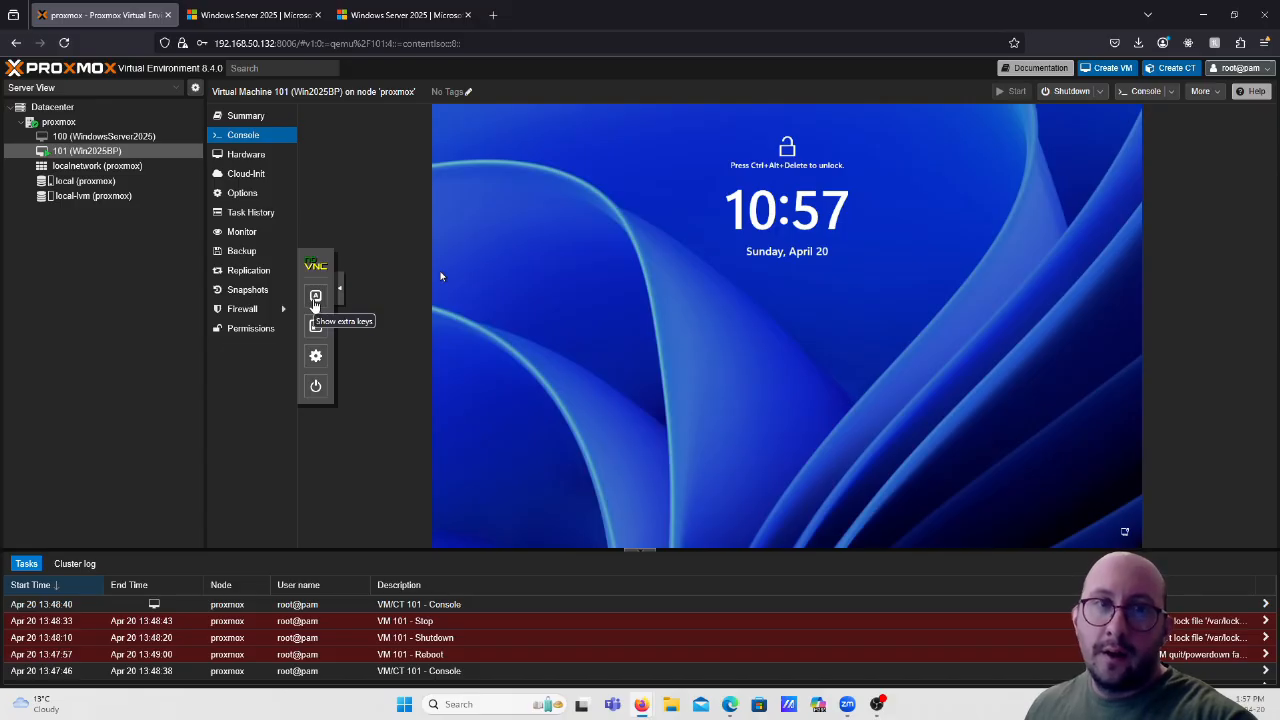
click(315, 298)
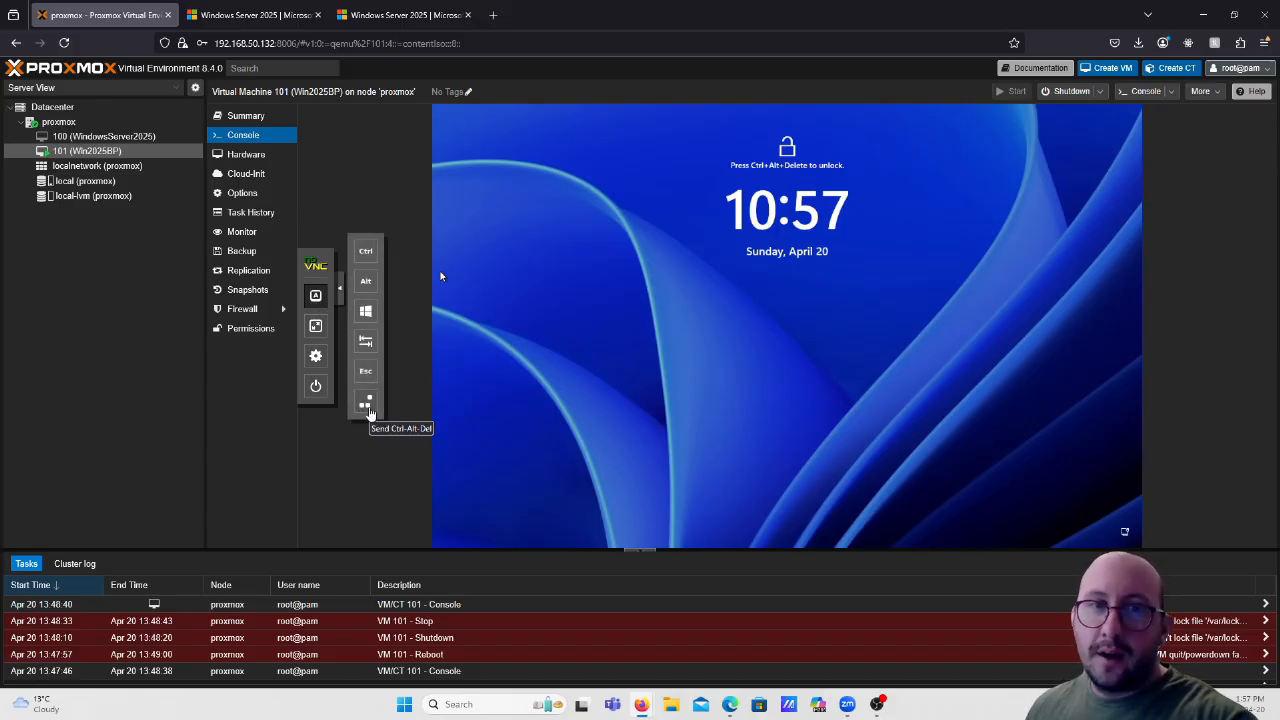
click(369, 410)
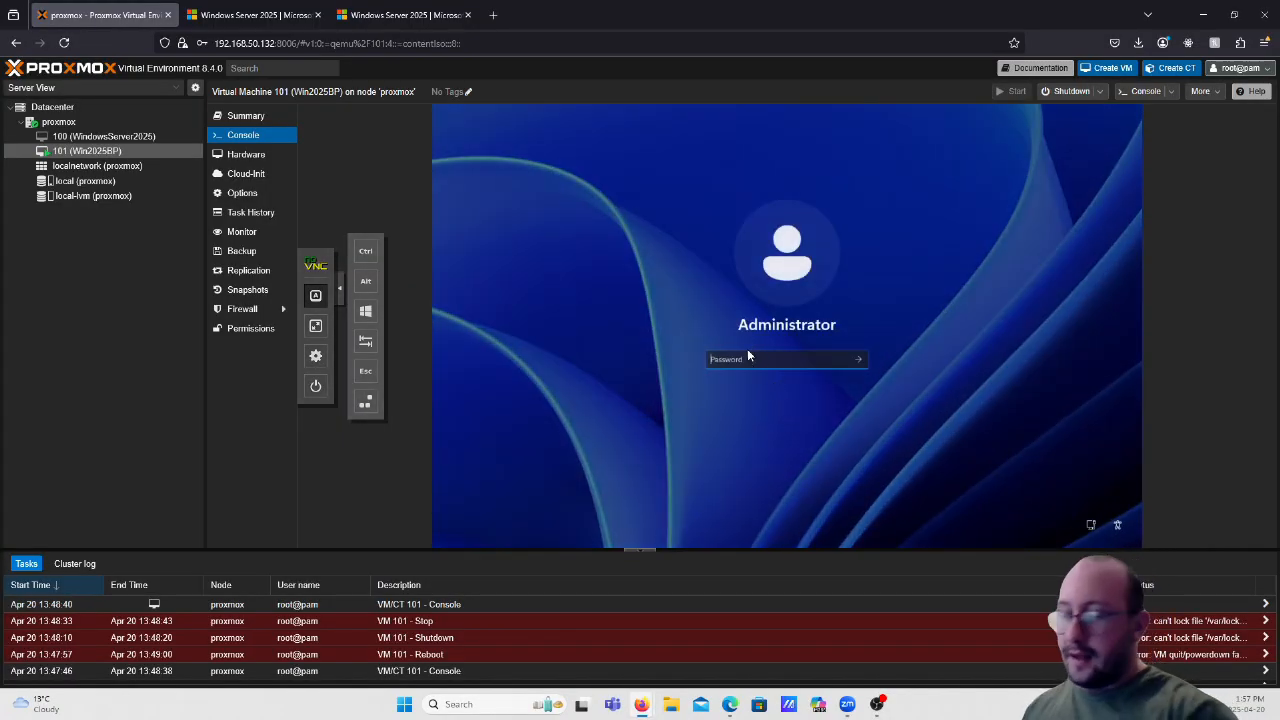
Enter the Administrator password at the sign-in prompt and submit it.
key(Caps_Lock)
text(•)
key(Caps_Lock)
text(••)
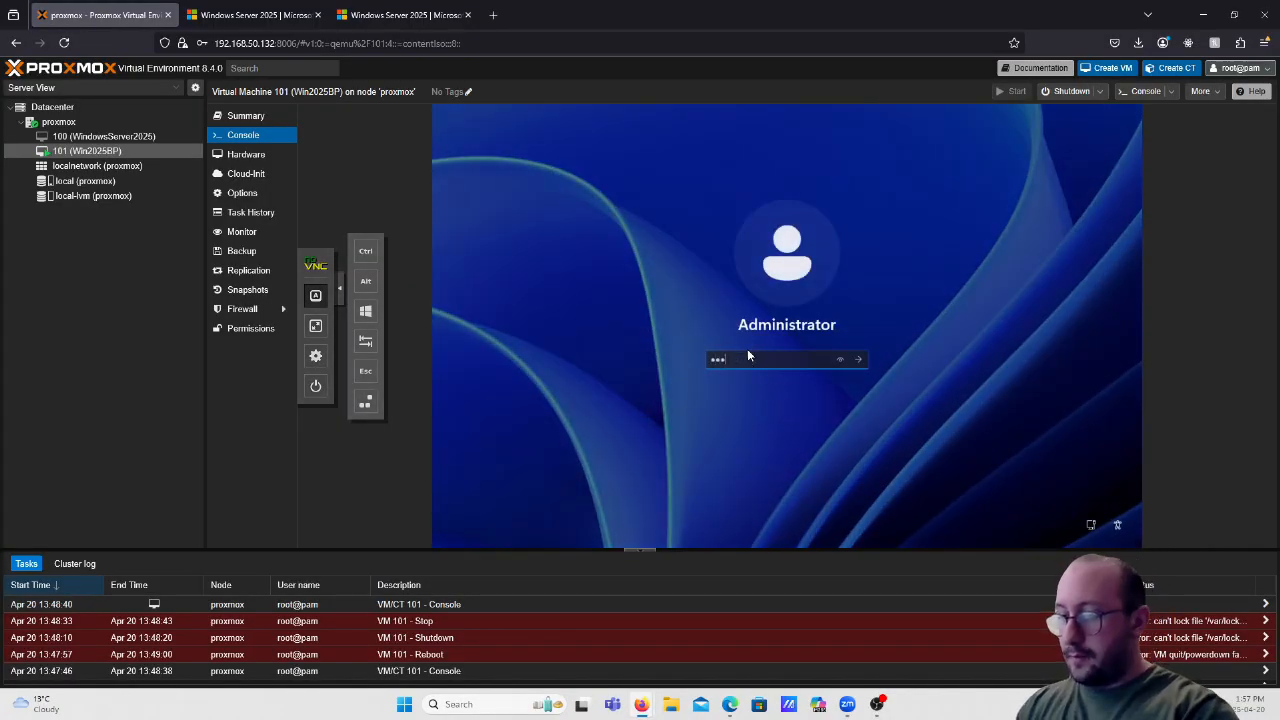
text(•••••••)
key(Return)
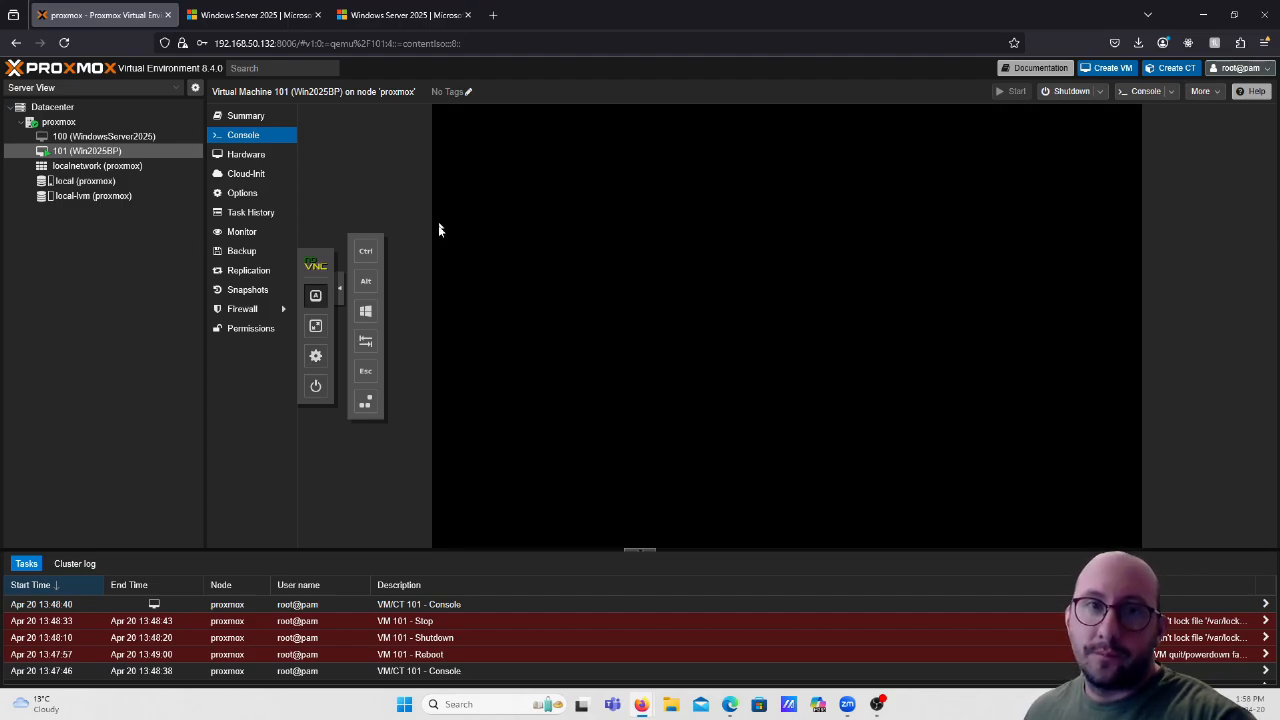
Send only required diagnostic data, dismiss the Azure Arc popup, and close Server Manager on Win2025BP.
click(340, 293)
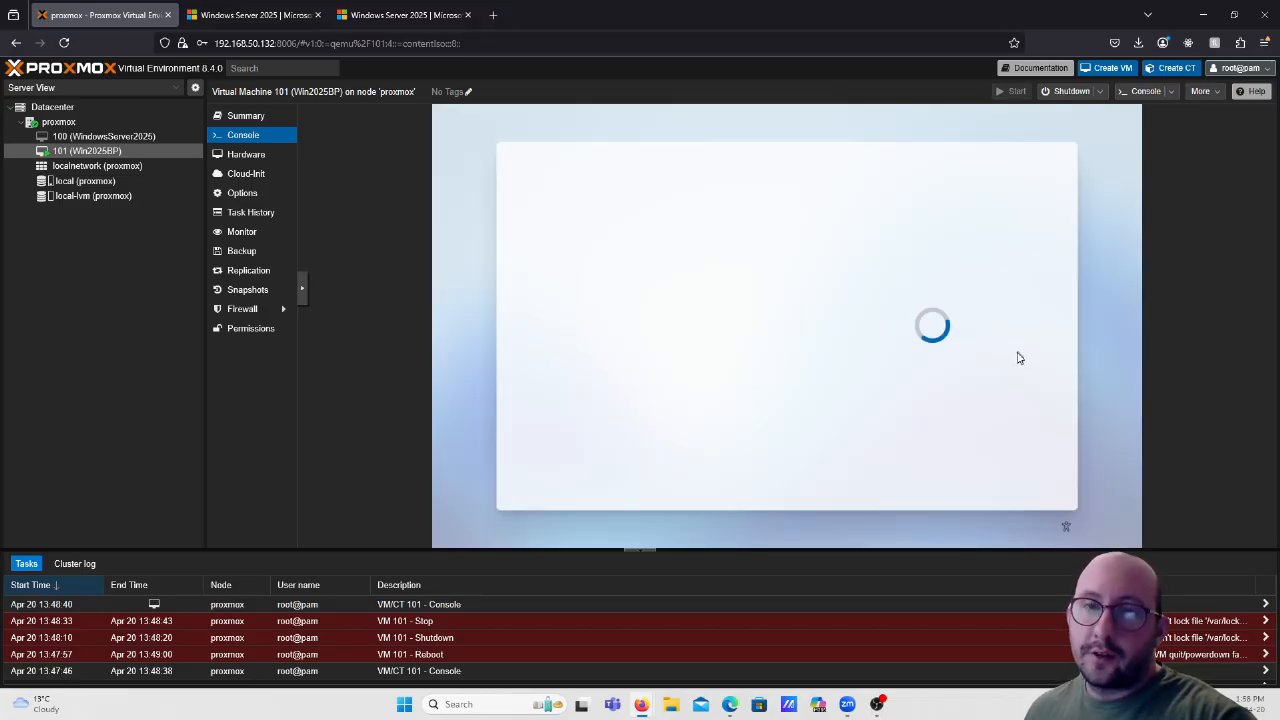
scroll(1016, 362, down, 2)
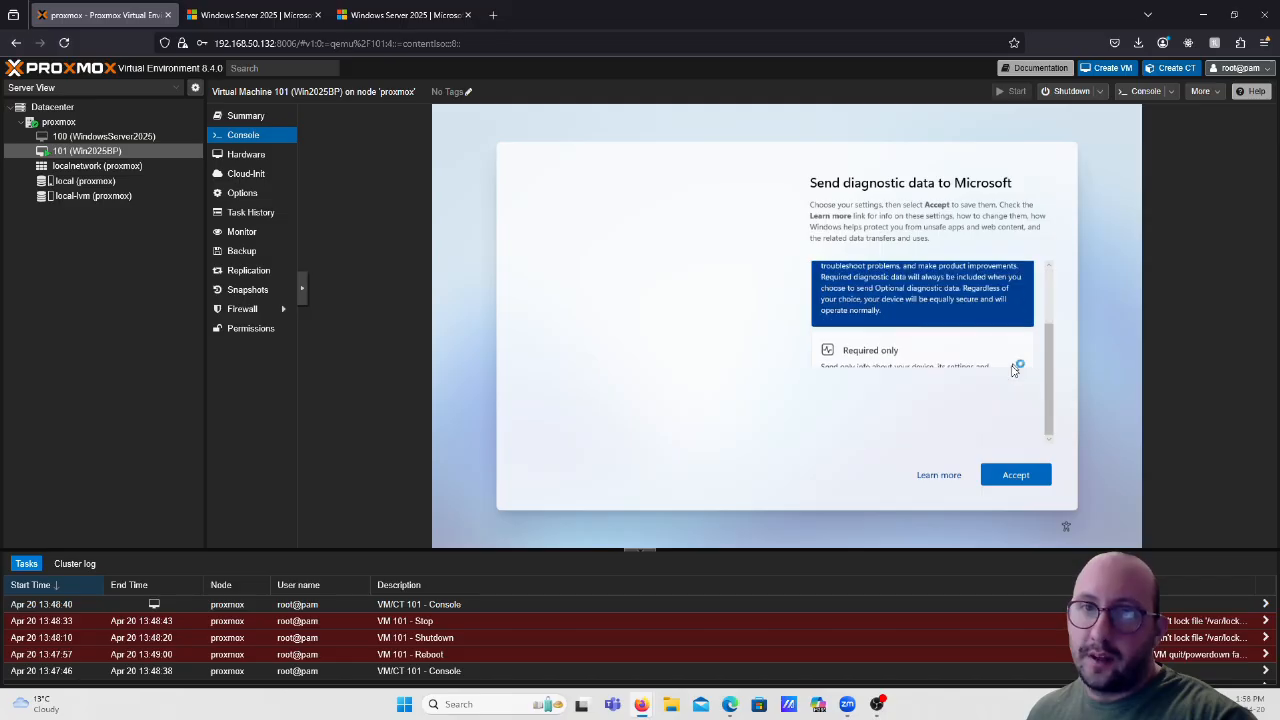
click(1000, 410)
click(1016, 476)
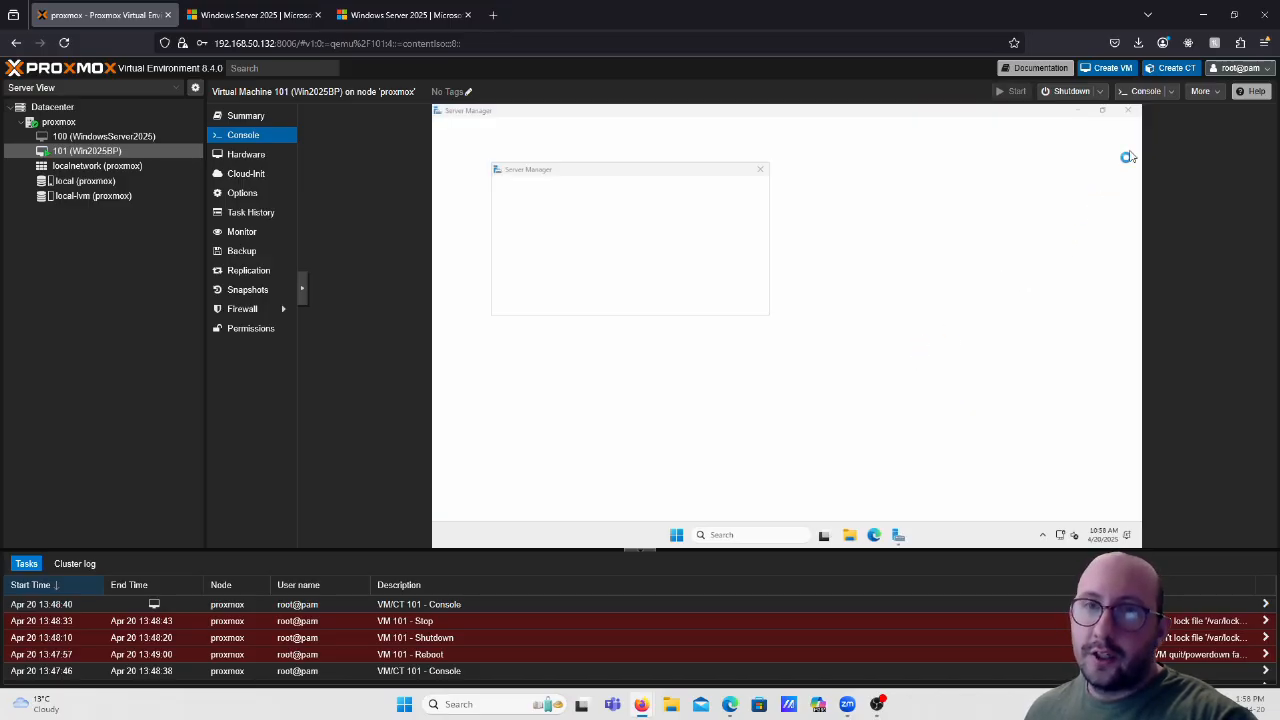
click(761, 174)
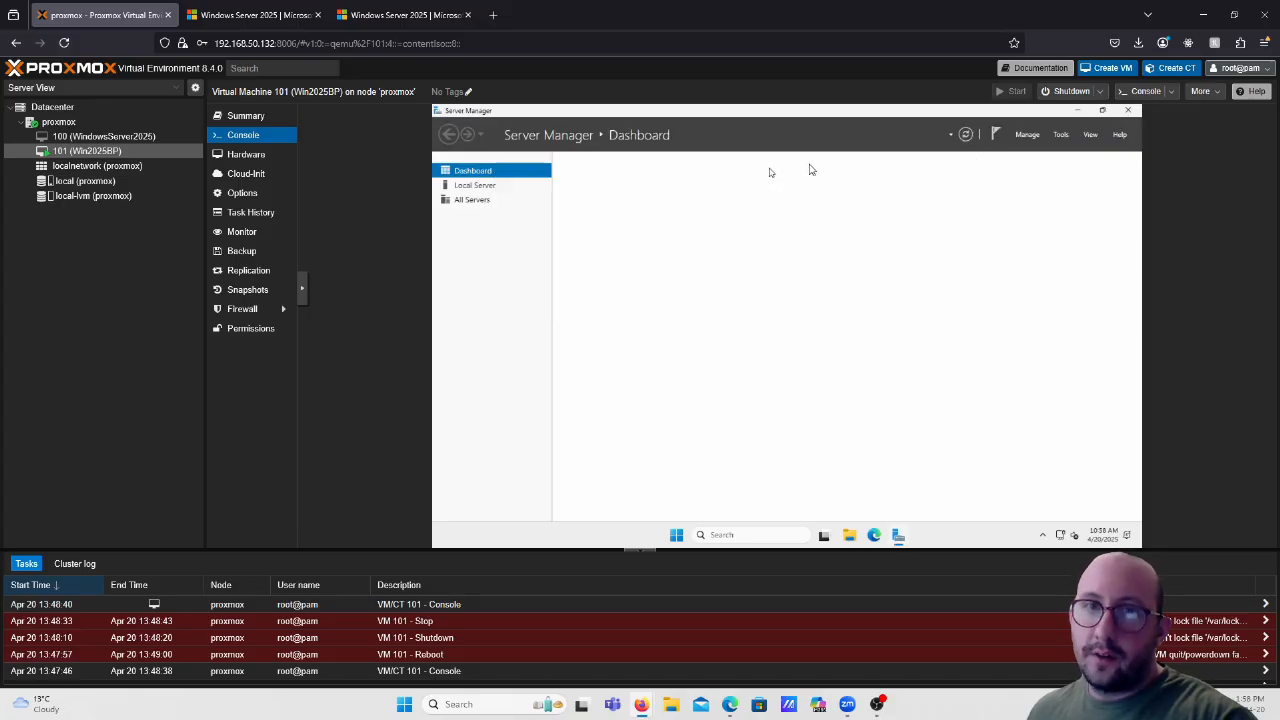
click(1131, 111)
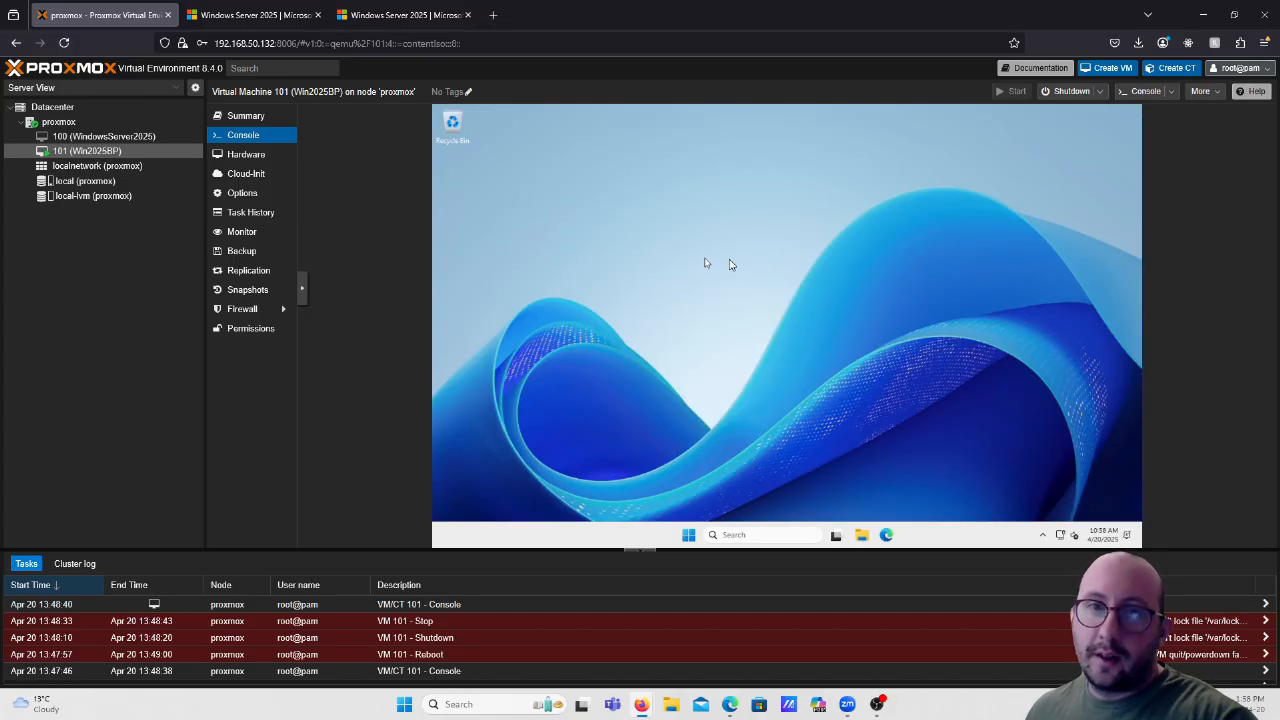
Start the WindowsServer2025 VM and sign in as Administrator using Ctrl+Alt+Del and the password.
click(98, 137)
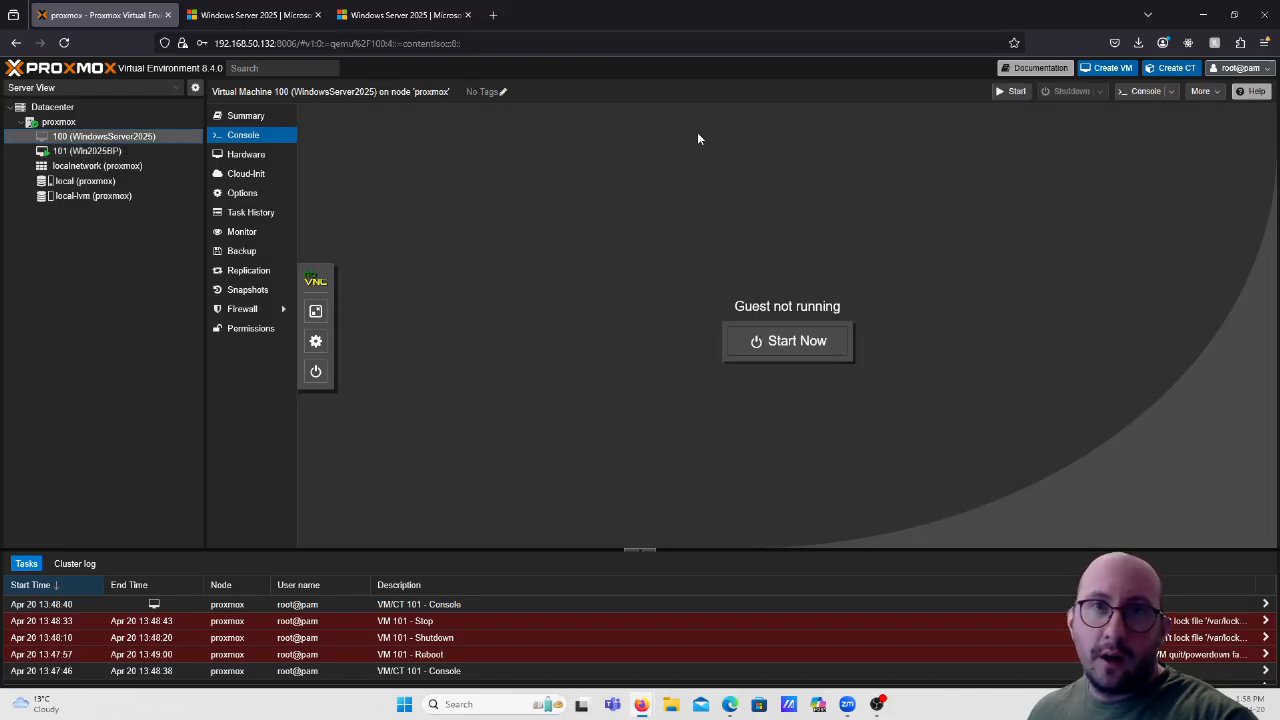
click(812, 340)
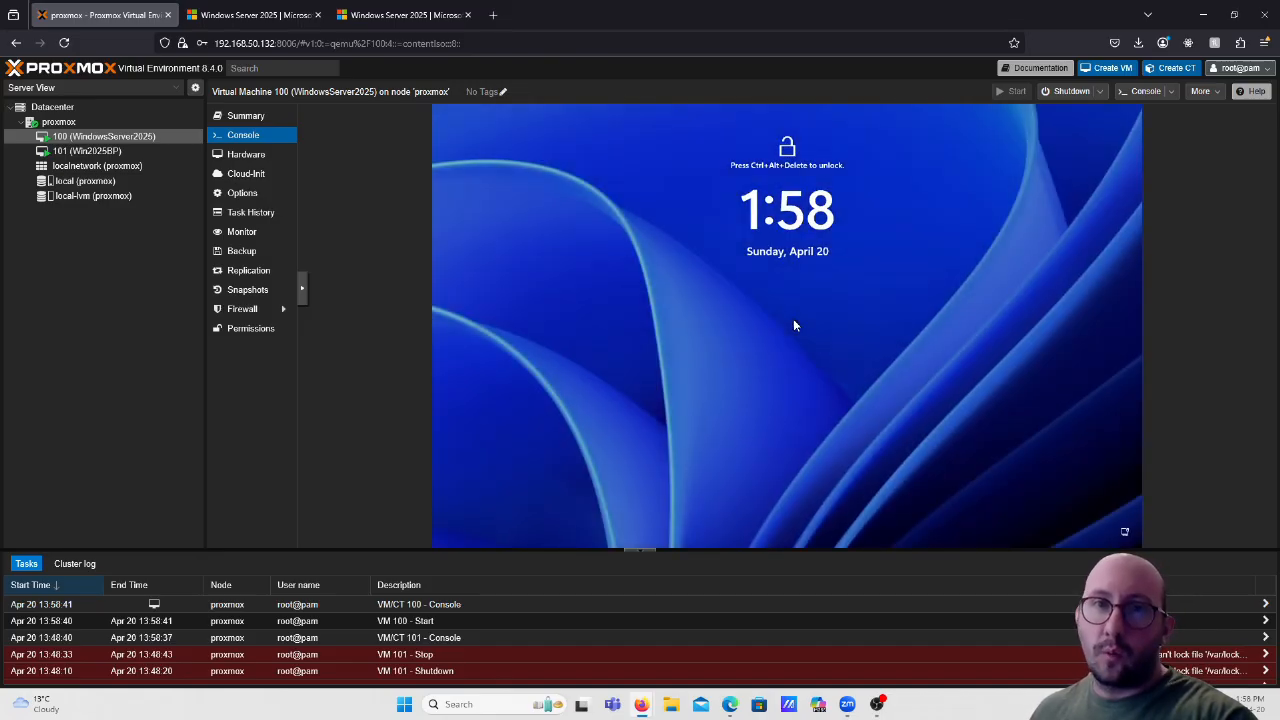
click(303, 289)
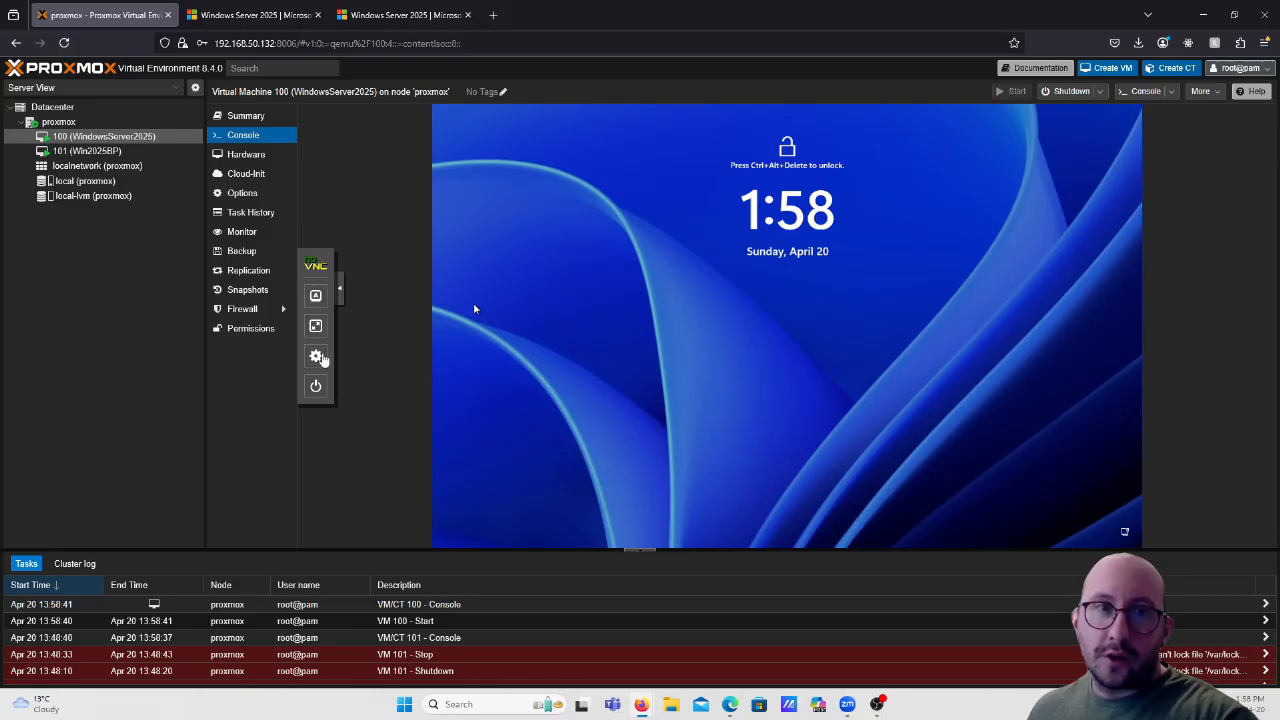
click(315, 296)
click(365, 402)
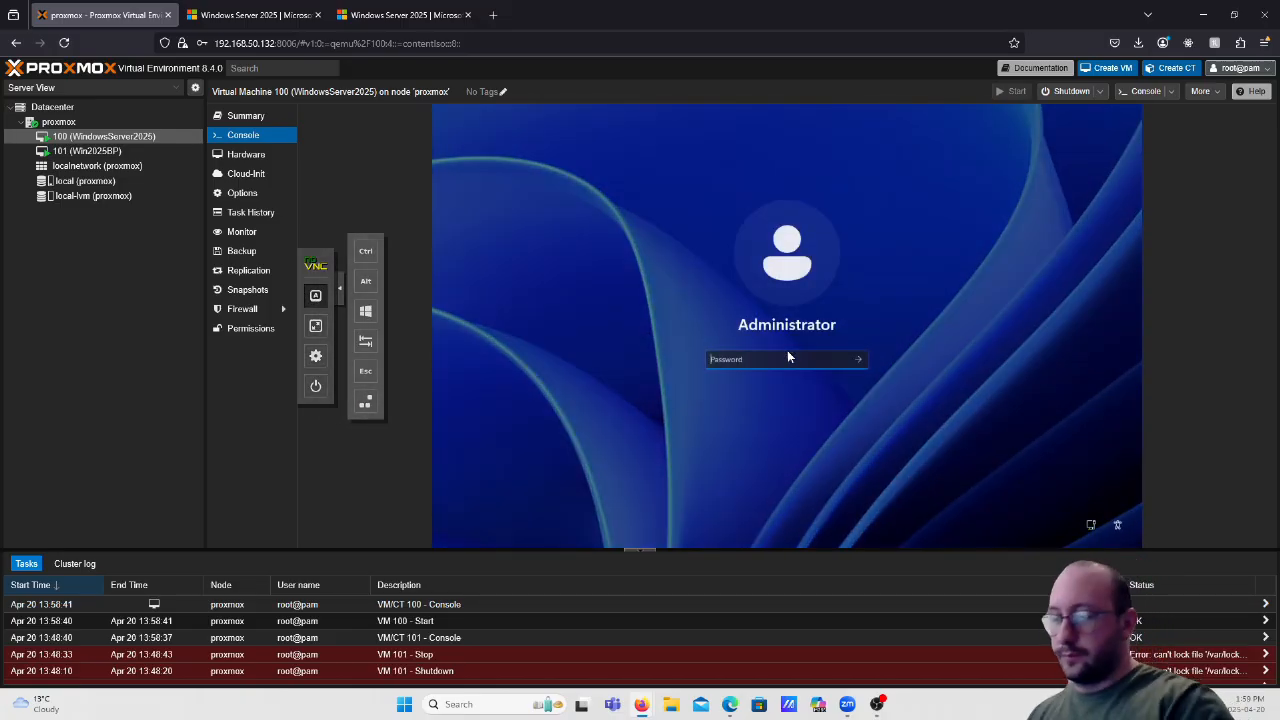
text(********)
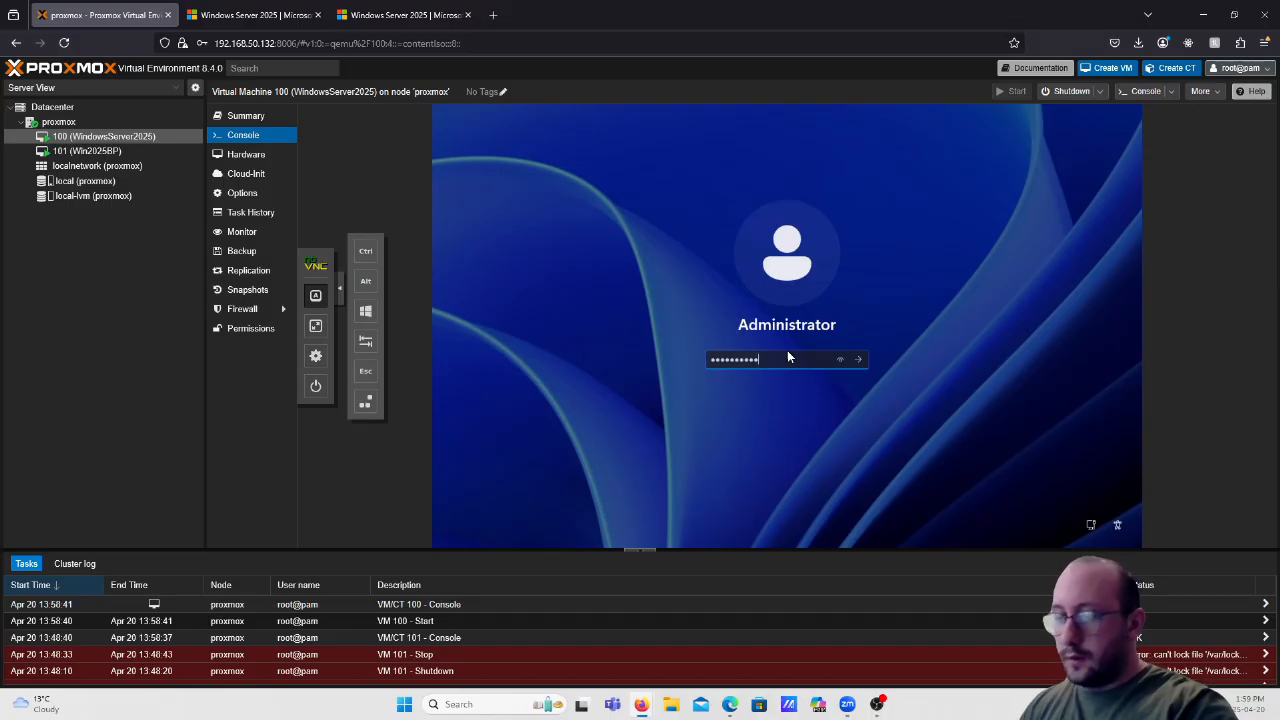
key(Return)
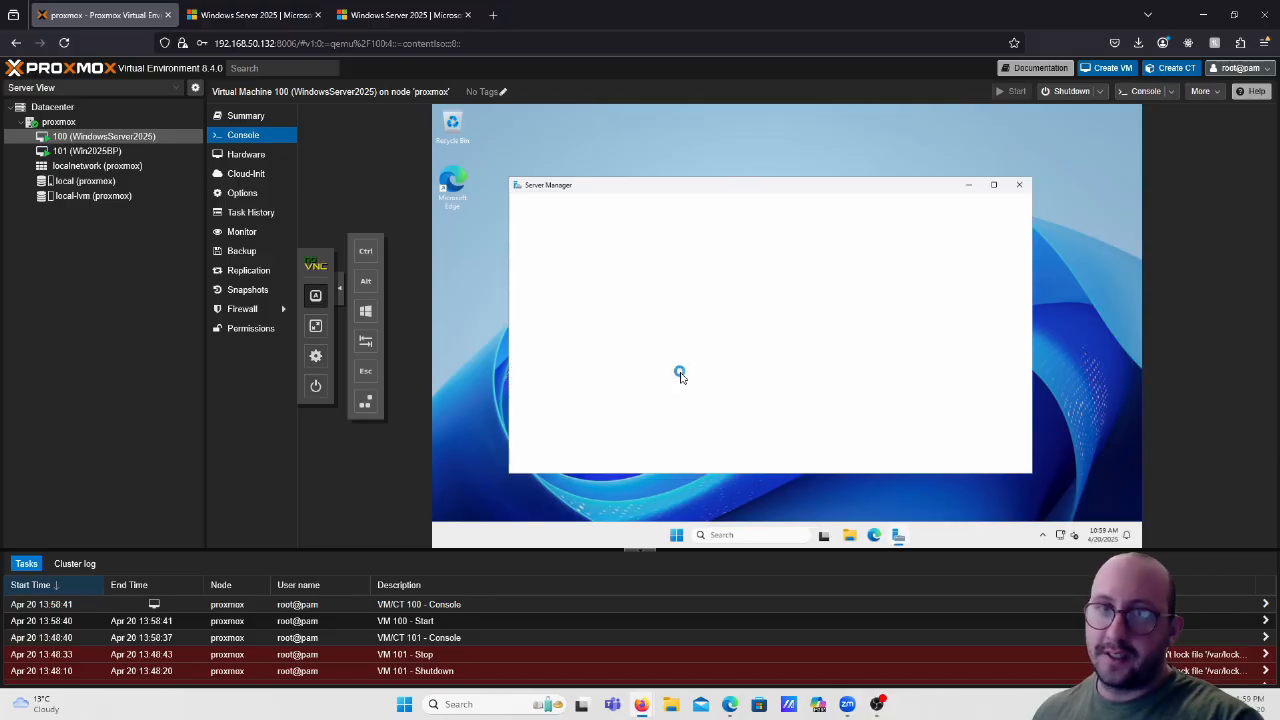
Close Server Manager and launch Command Prompt as administrator on the WindowsServer2025 VM.
click(1018, 187)
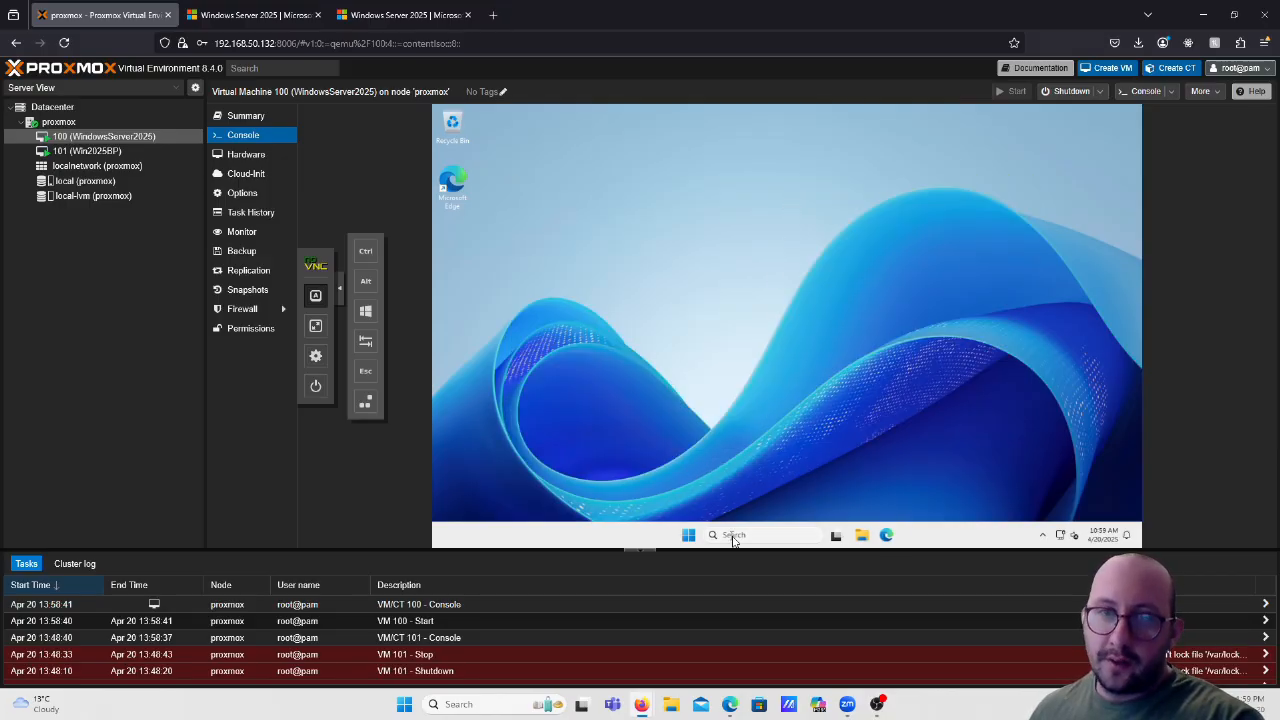
click(724, 536)
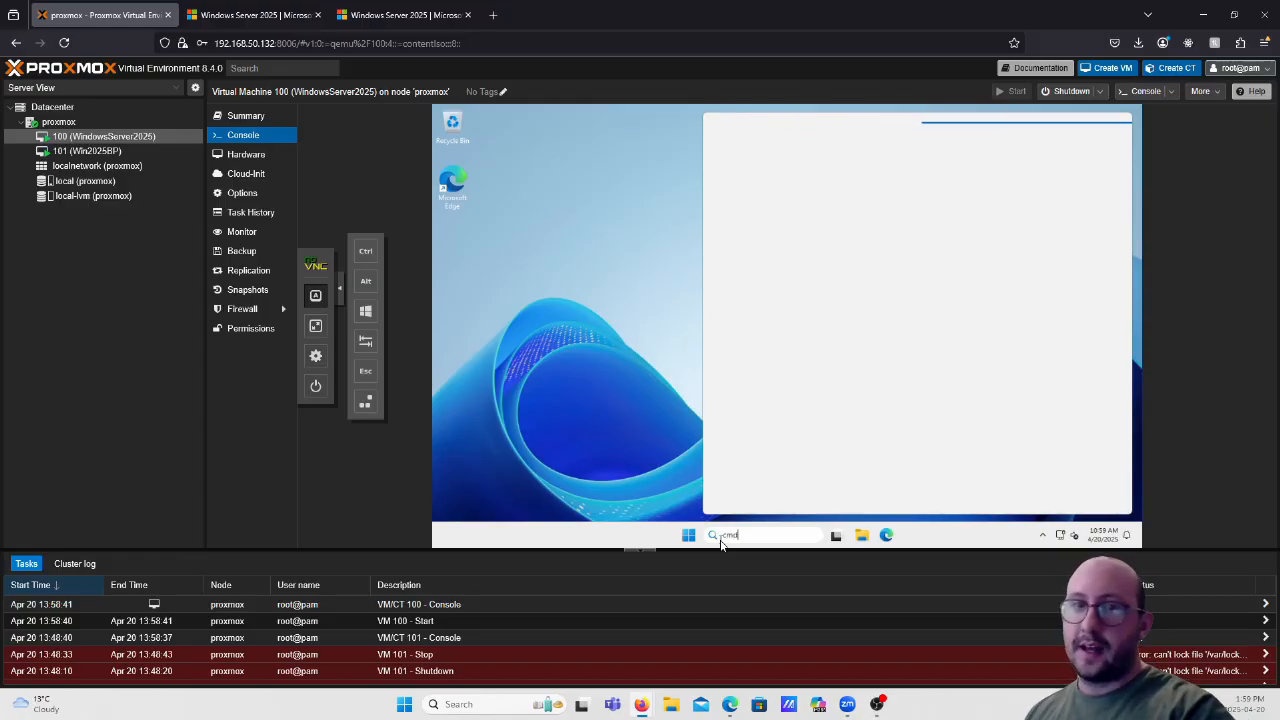
text(cmd)
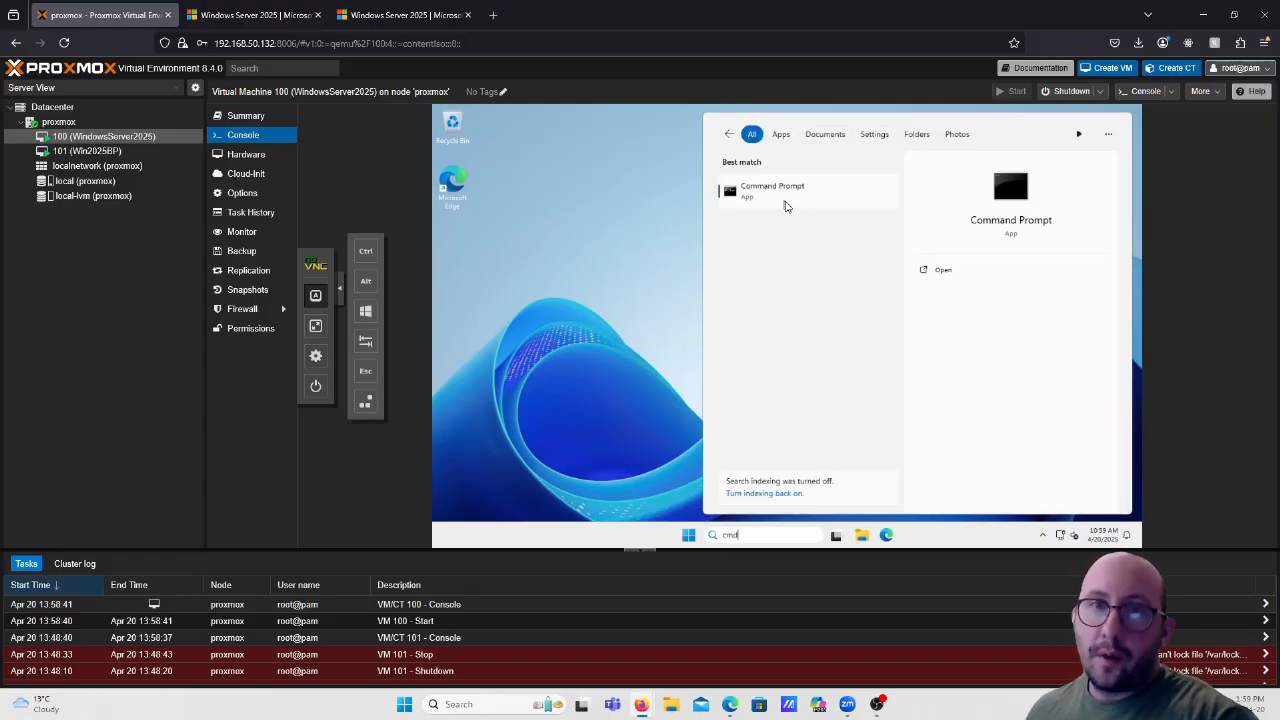
right_click(786, 195)
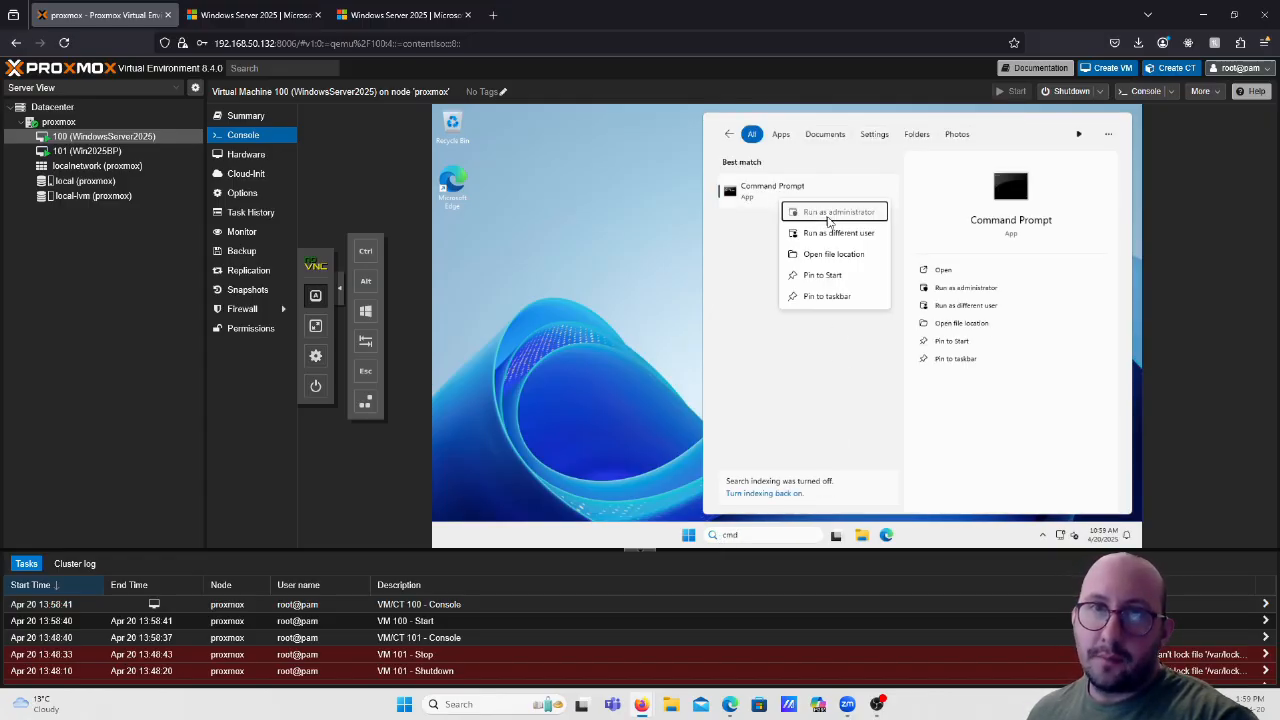
click(828, 221)
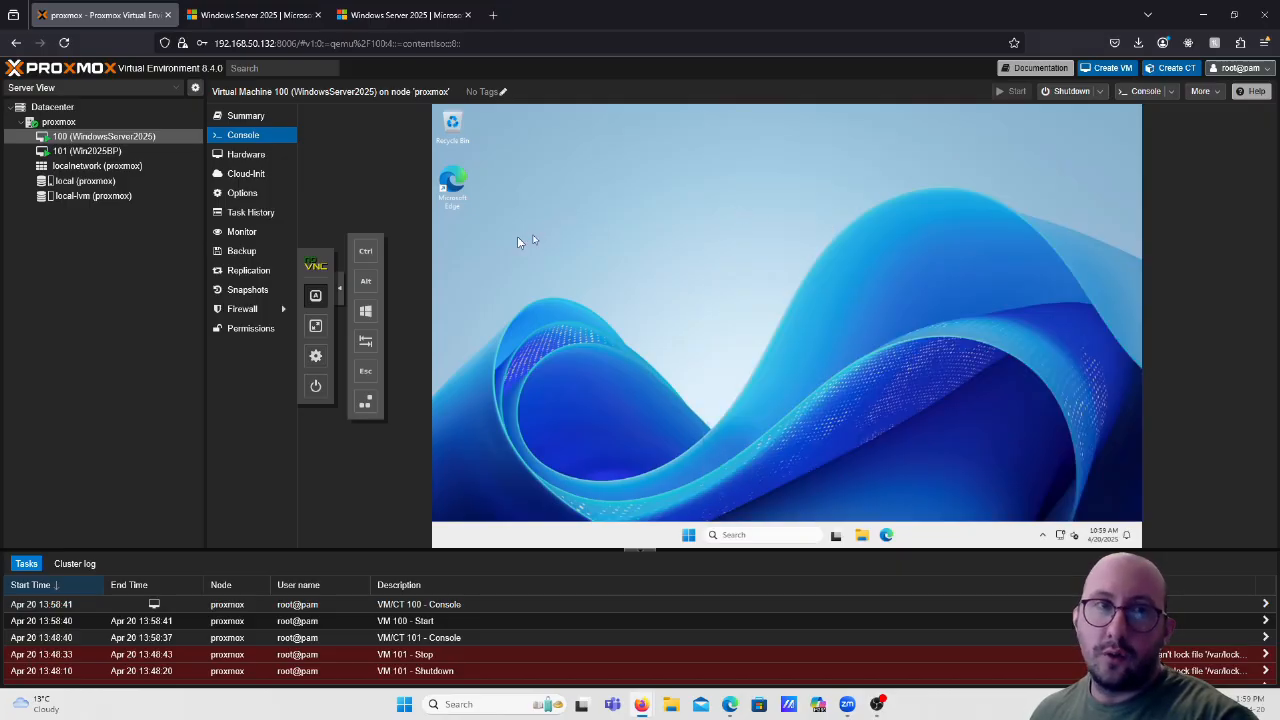
Launch an administrator Command Prompt on the Win2025BP VM and reposition its window.
click(104, 152)
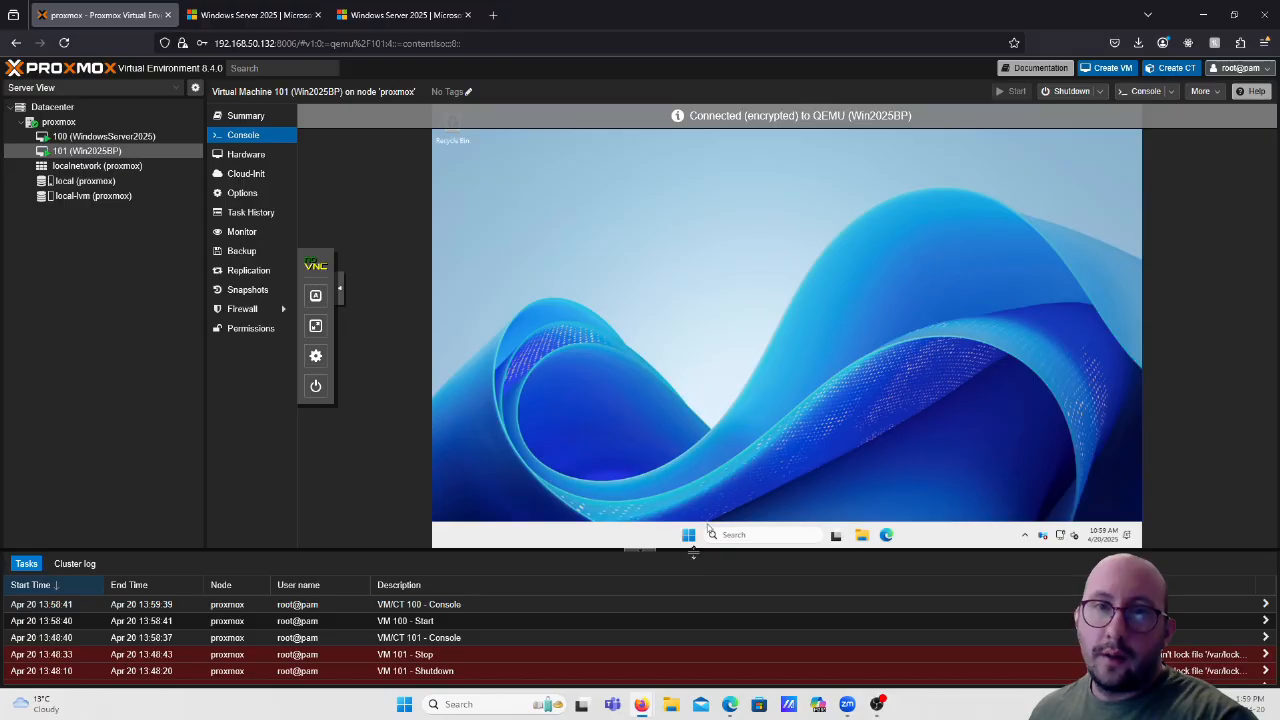
click(732, 534)
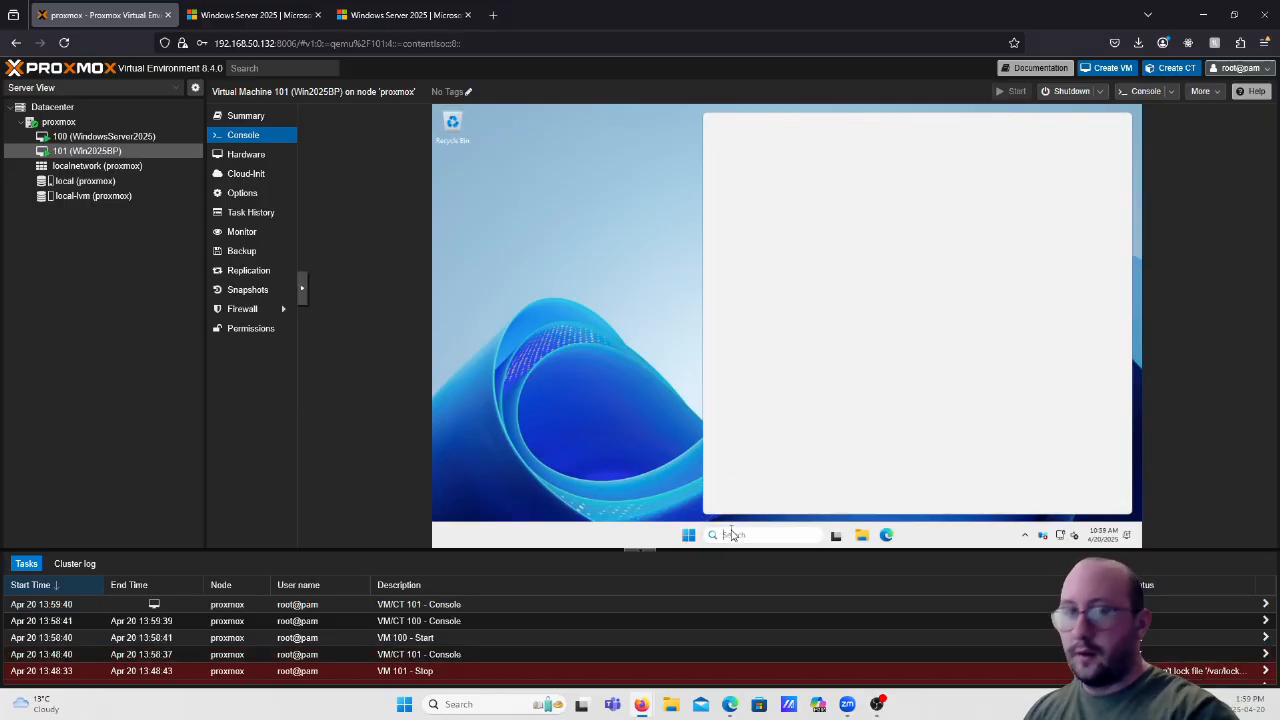
text(cmd)
right_click(784, 198)
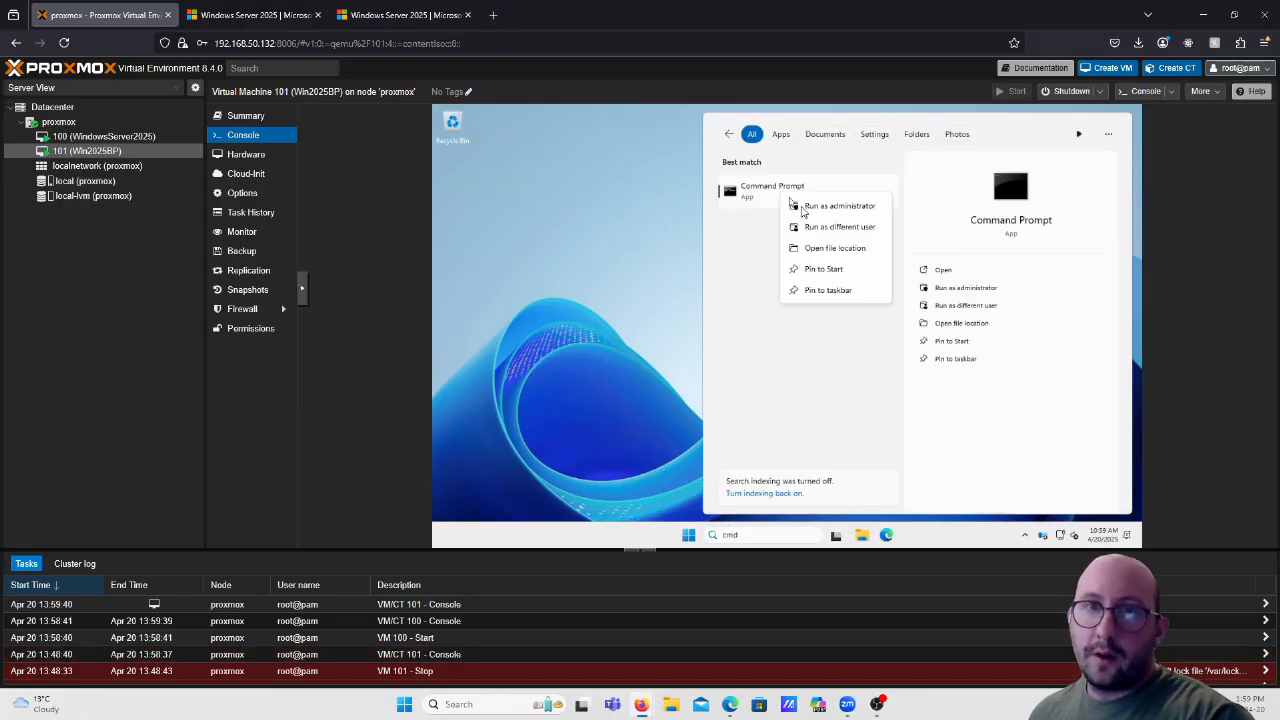
click(826, 208)
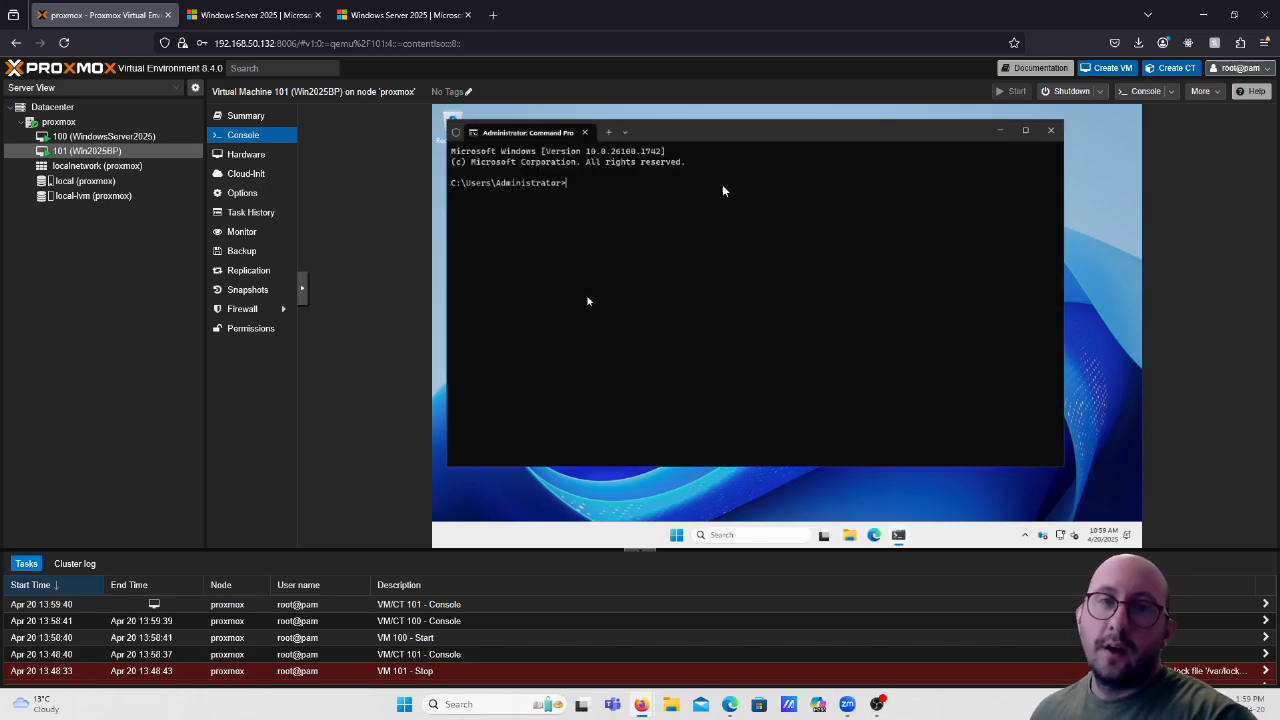
drag(772, 145, 810, 164)
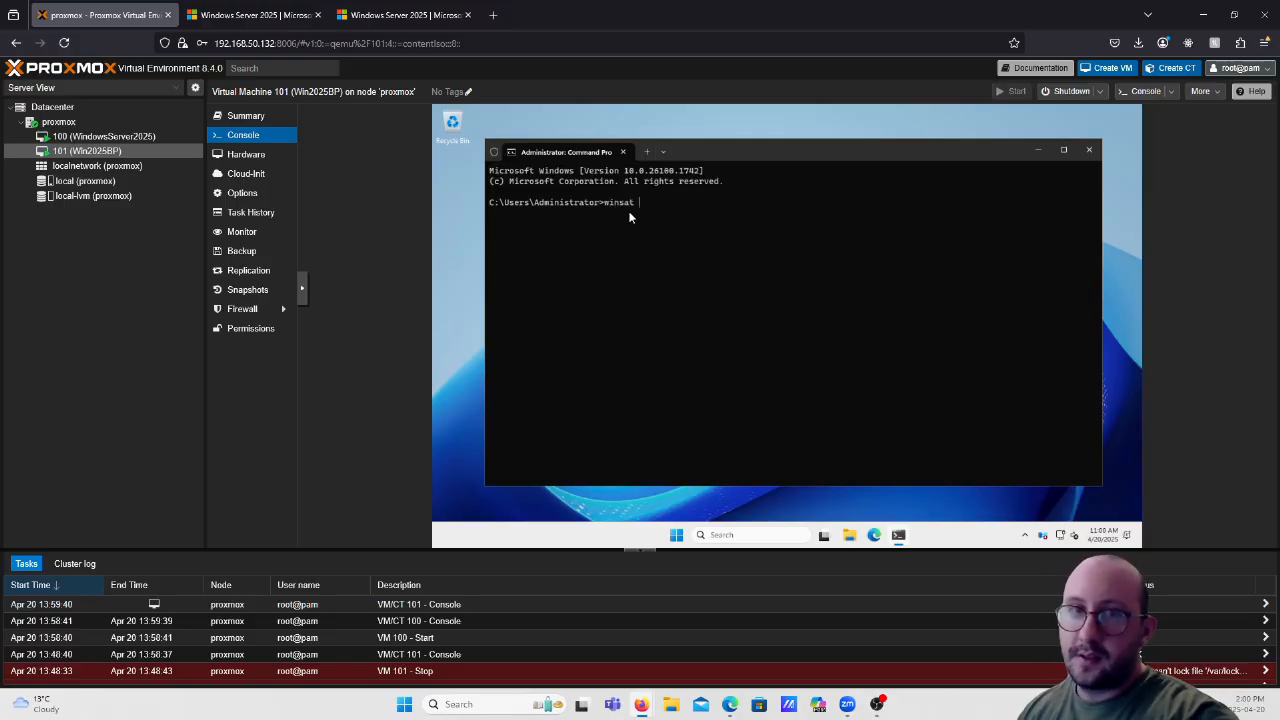
Continue typing the 'winsat disk -drive' command in Win2025BP's Command Prompt.
text(isk)
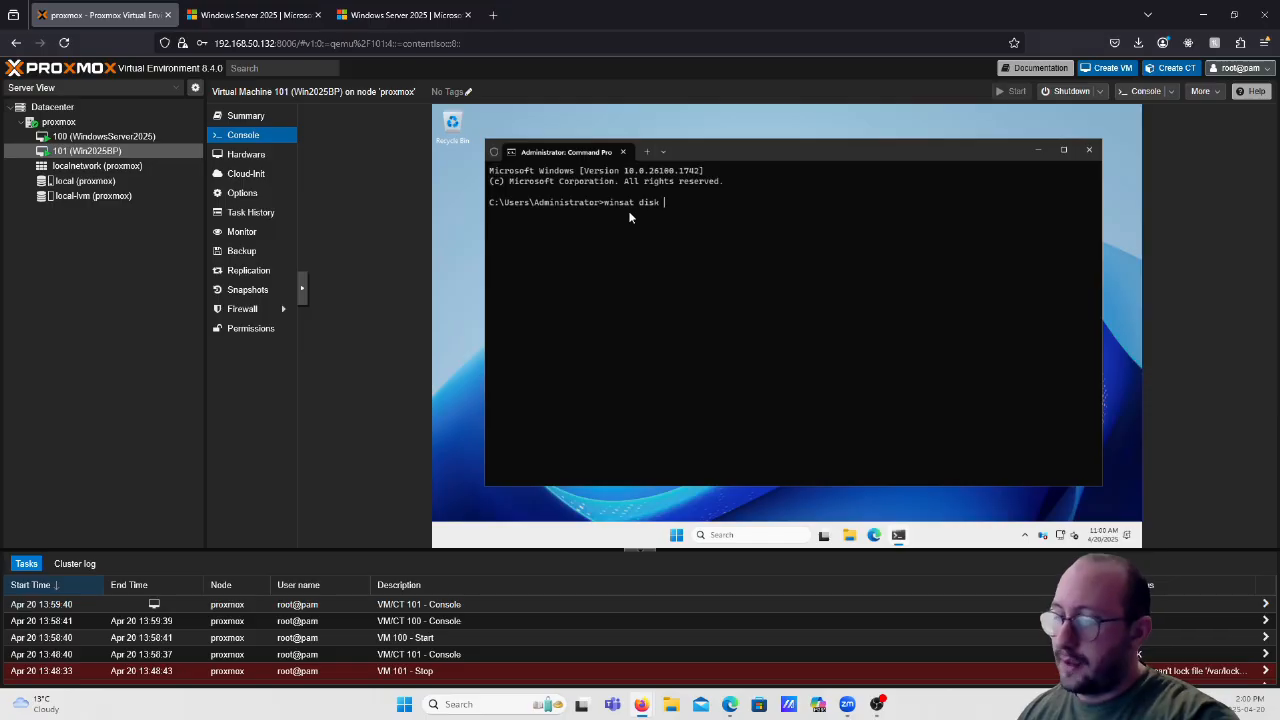
text( -drive c)
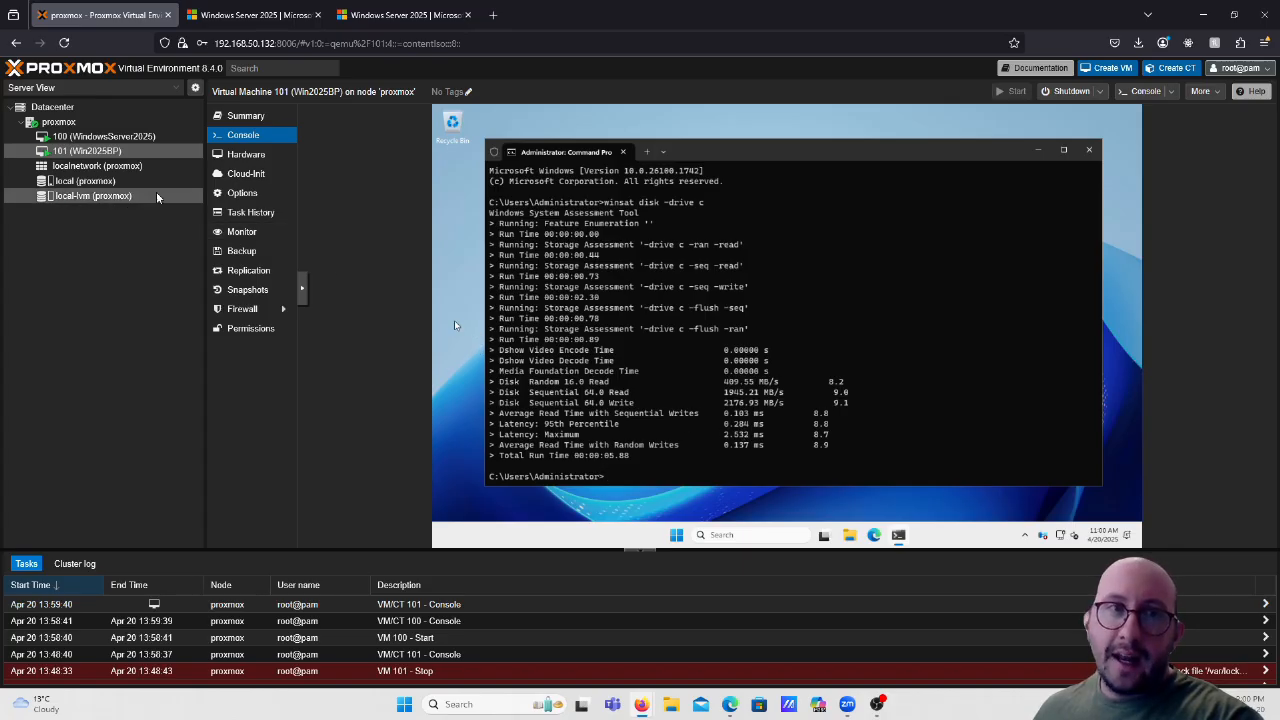
Run 'winsat disk -drive c' on WindowsServer2025, then check Win2025BP's finished results.
click(120, 136)
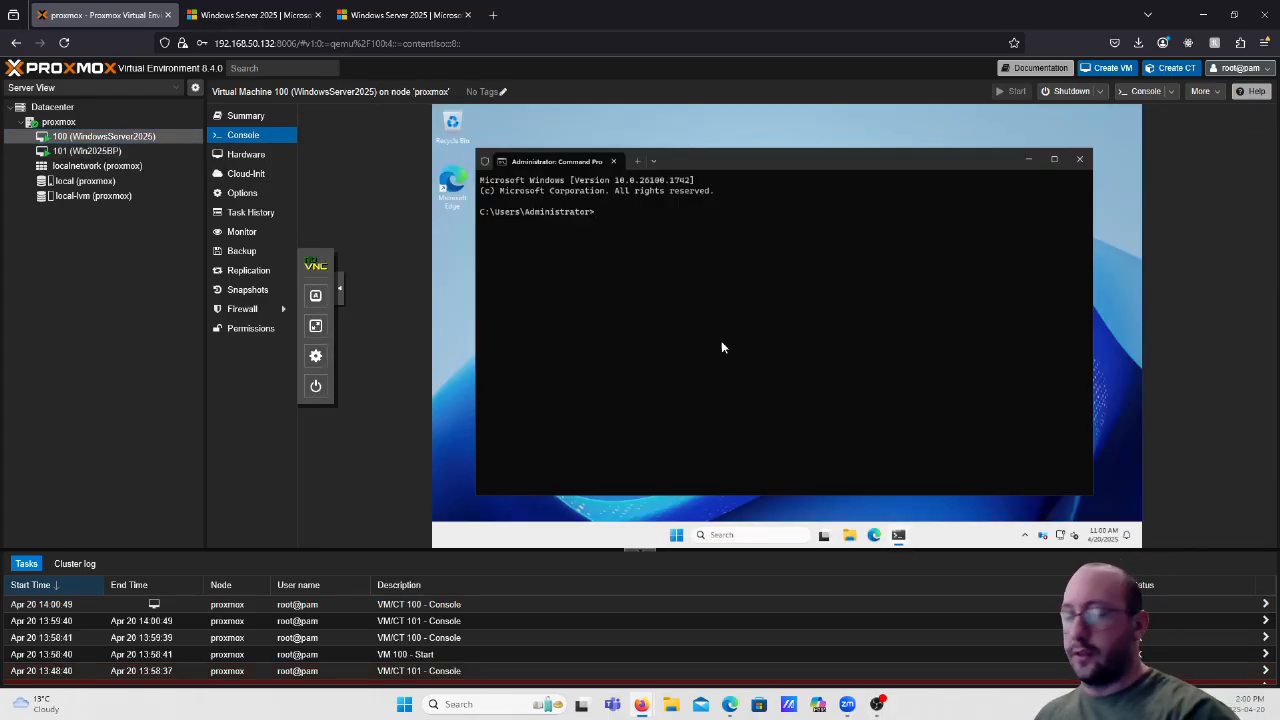
text(winsat )
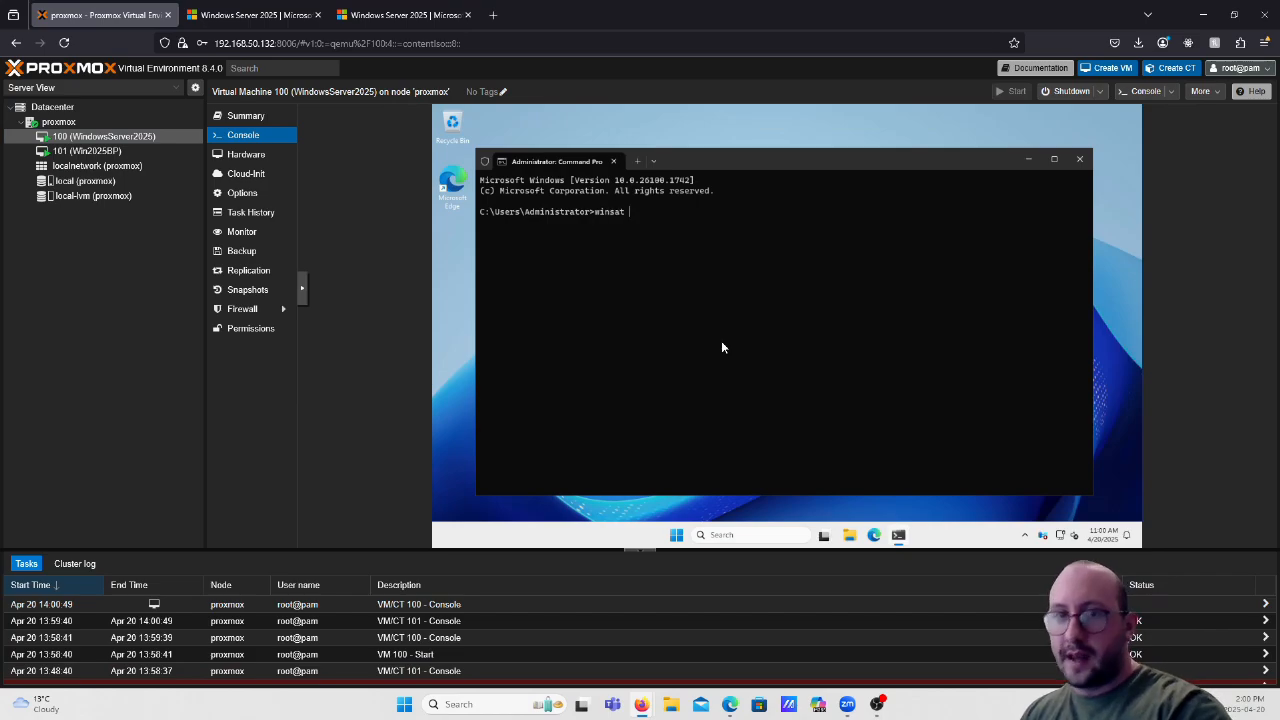
text(disk -drive c)
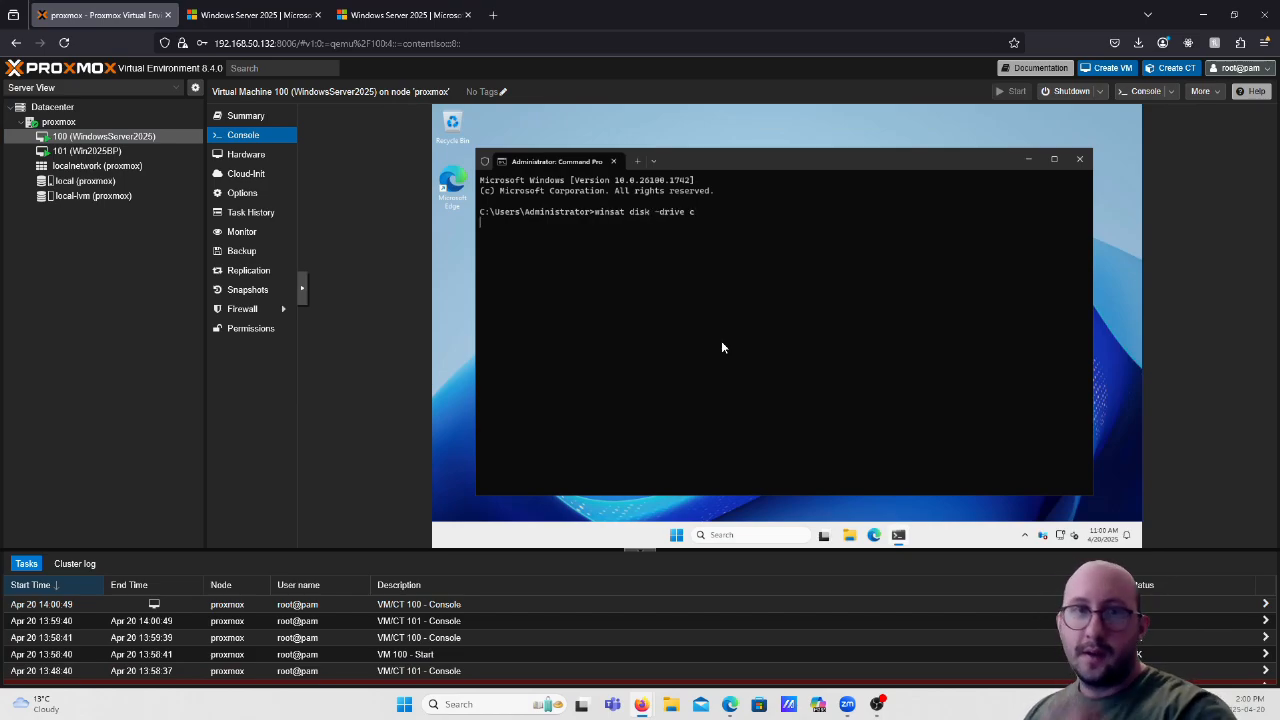
key(Return)
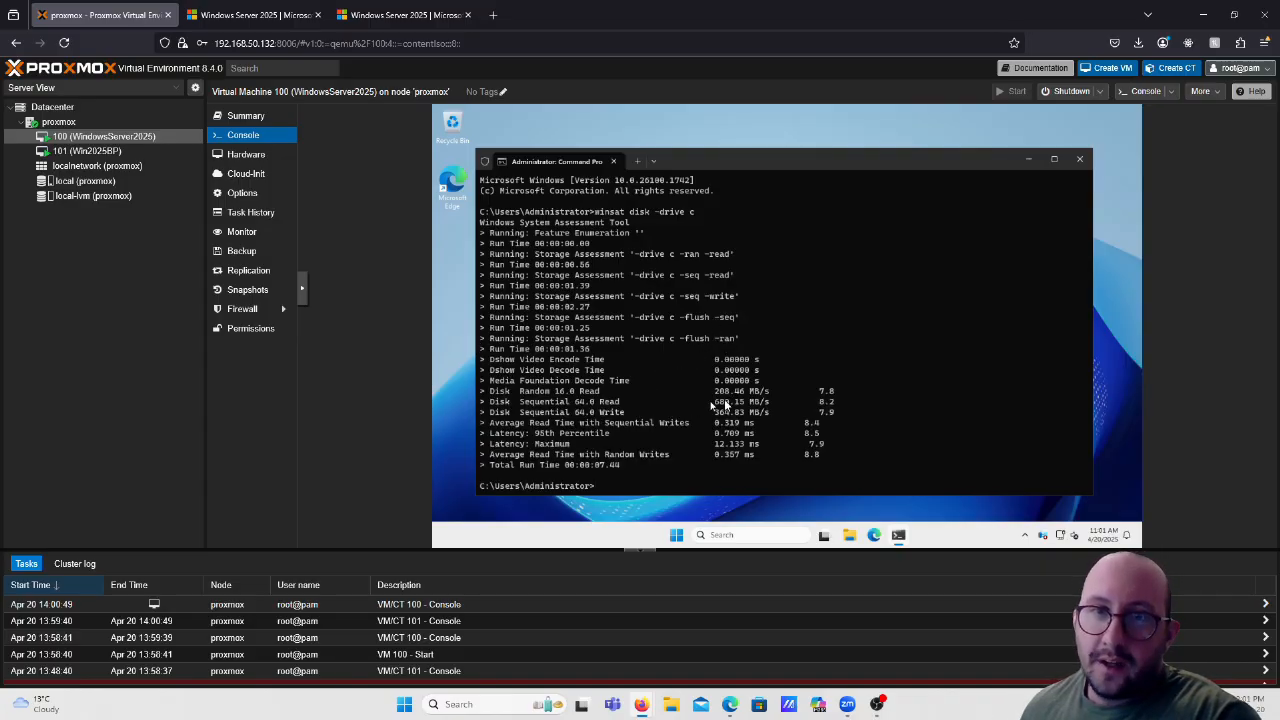
click(132, 152)
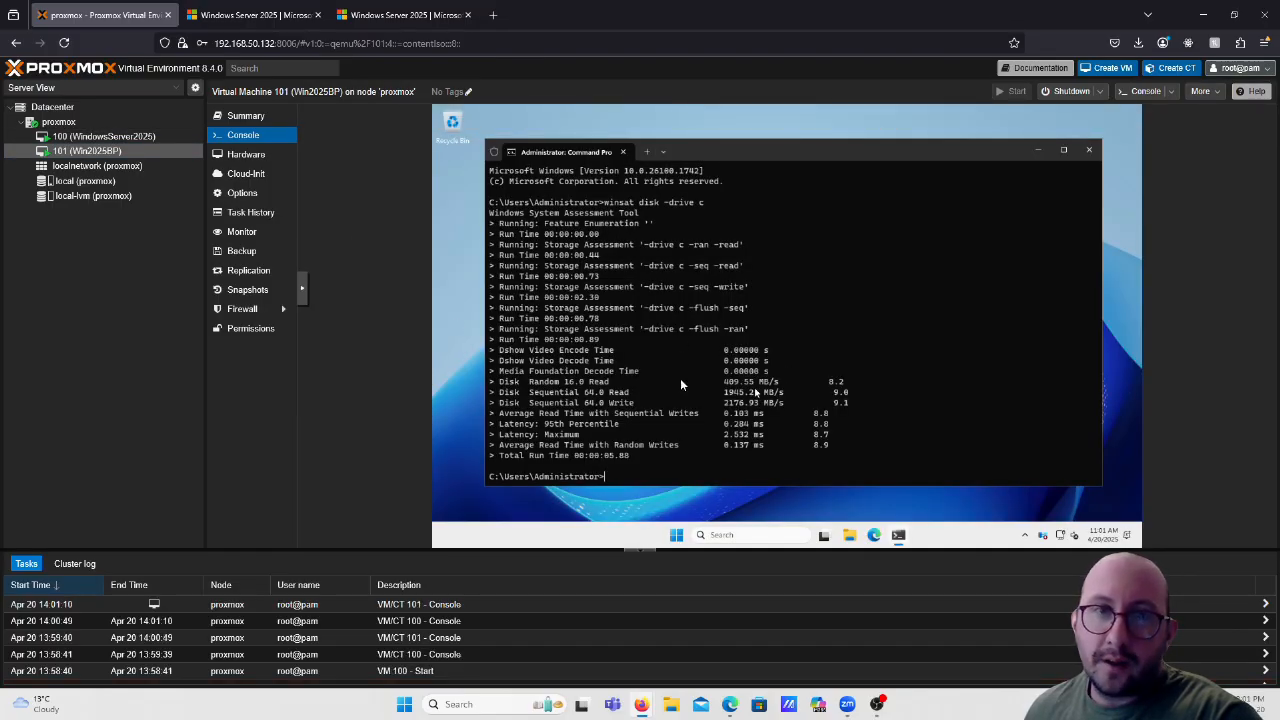
Alternate between WindowsServer2025 and Win2025BP consoles to compare their winsat disk read and write speeds.
click(96, 140)
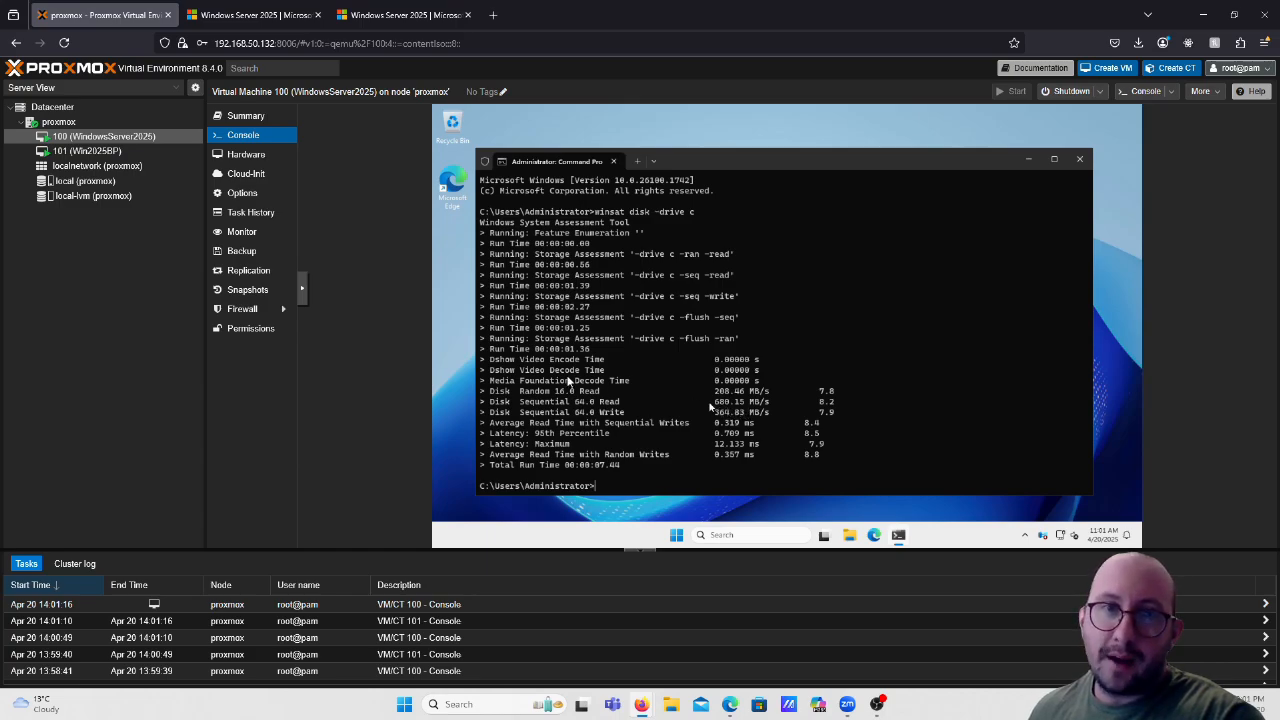
click(87, 150)
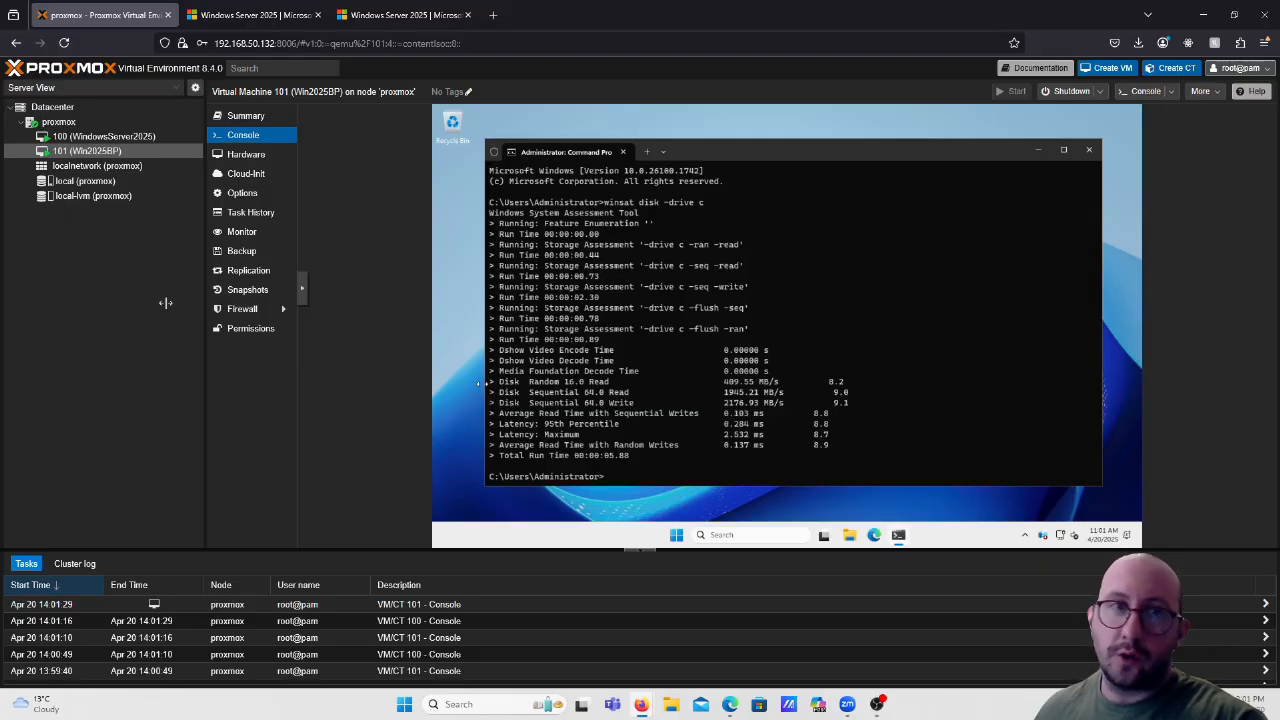
click(107, 137)
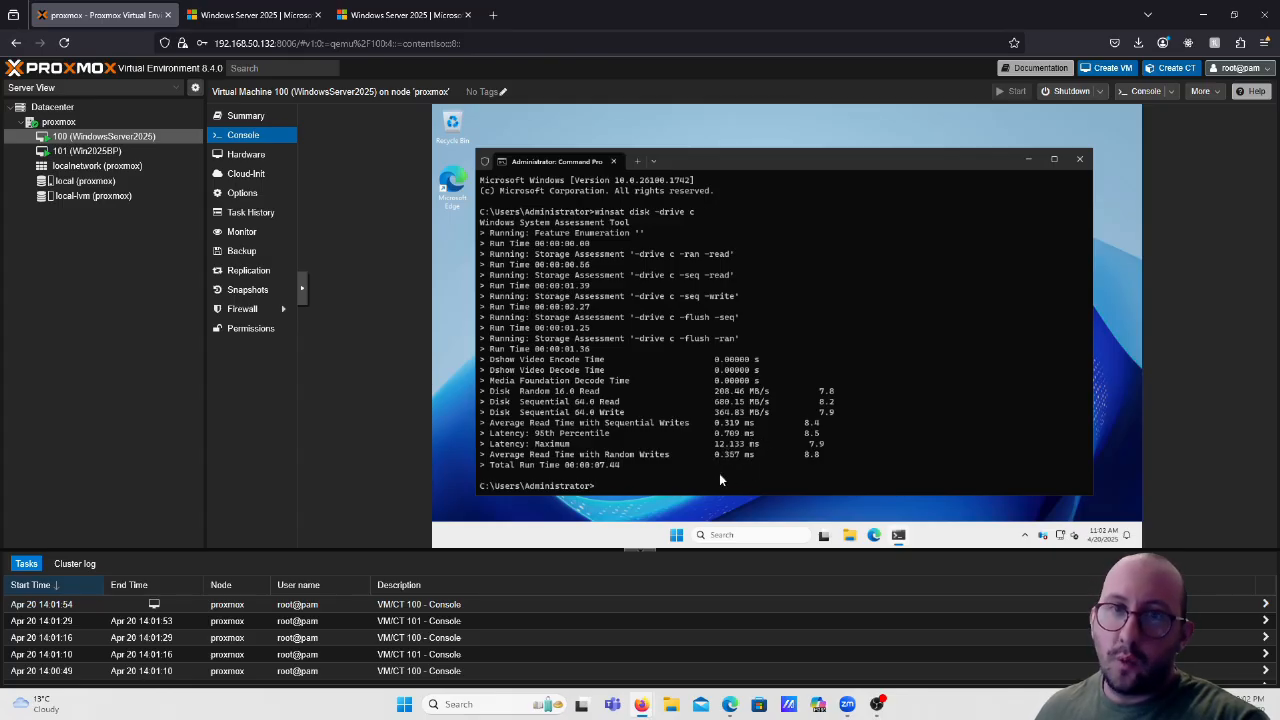
click(118, 152)
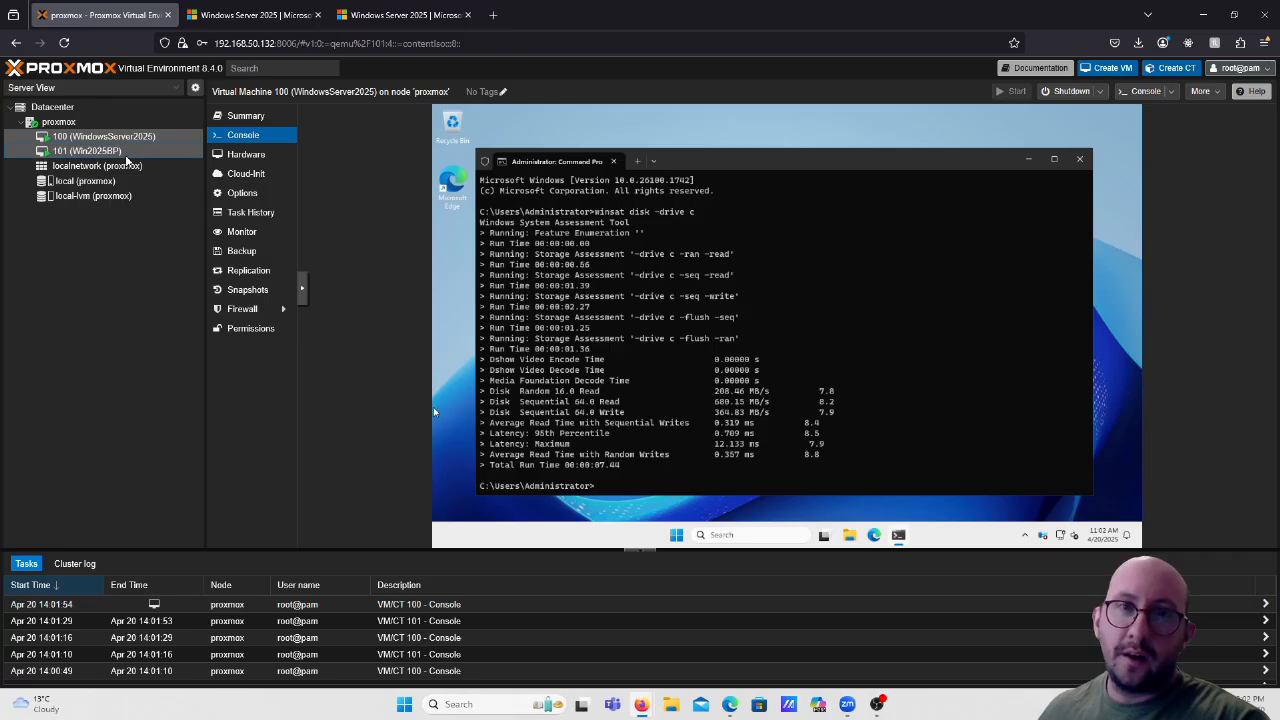